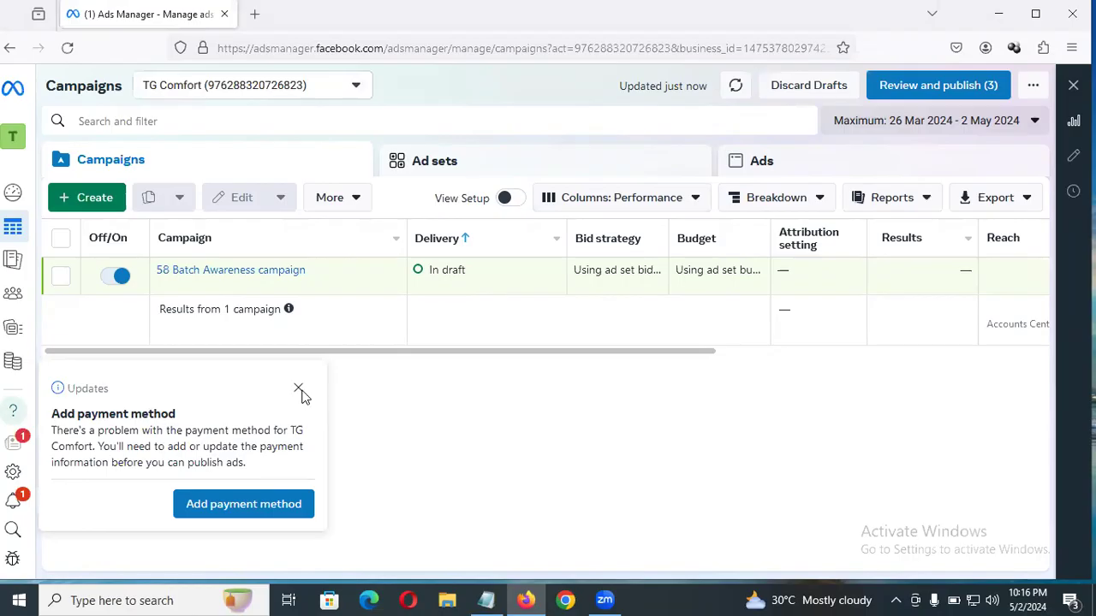
Dismiss the payment method notice and start a new auction campaign with the Engagement objective
left_click(298, 390)
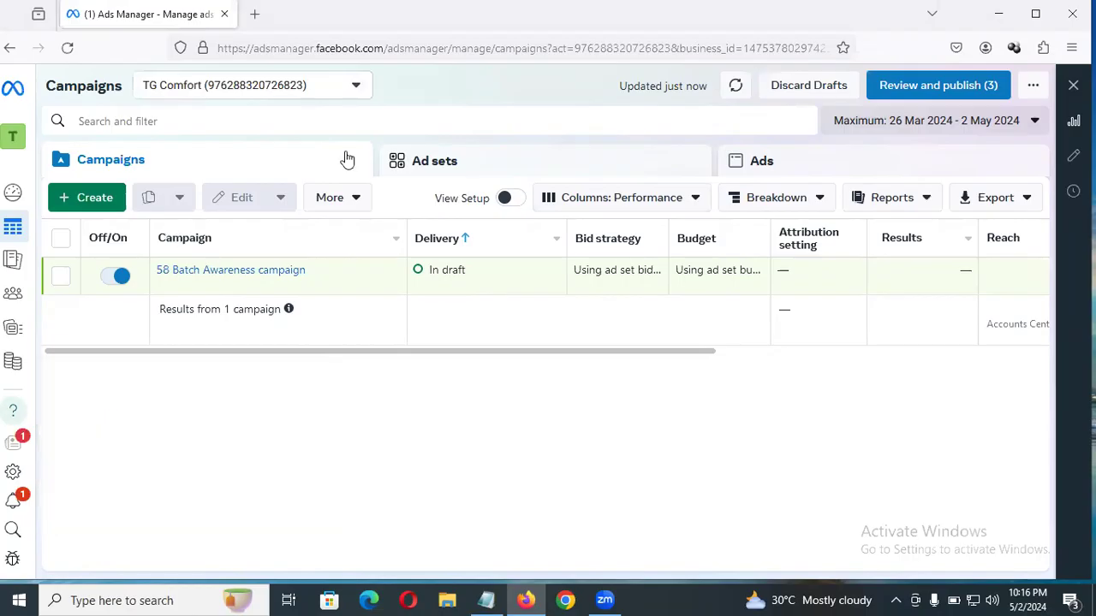
left_click(91, 197)
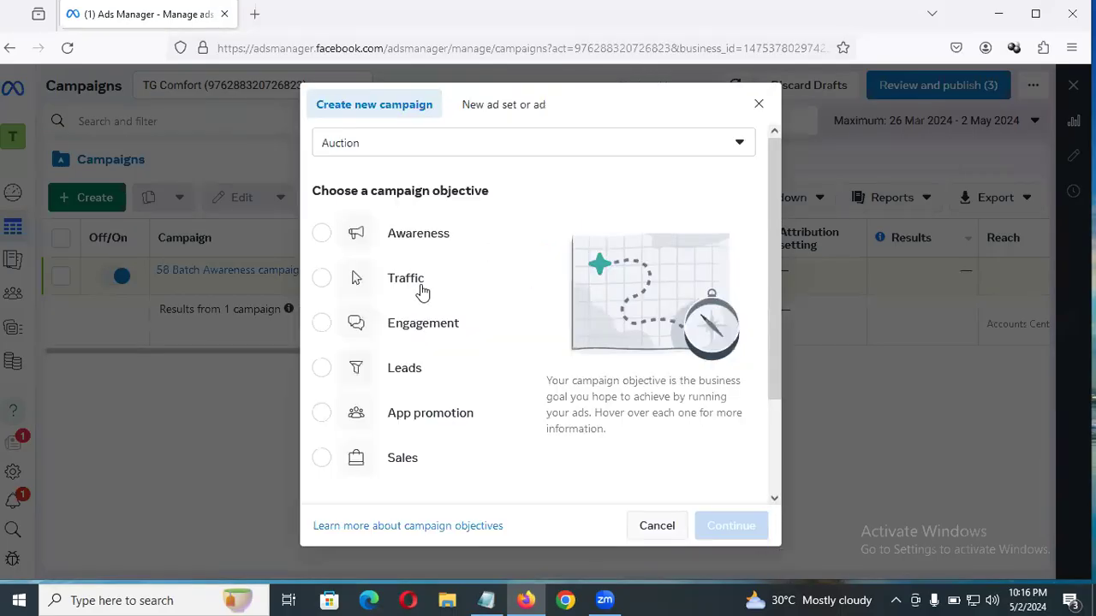
mouse_move(416, 276)
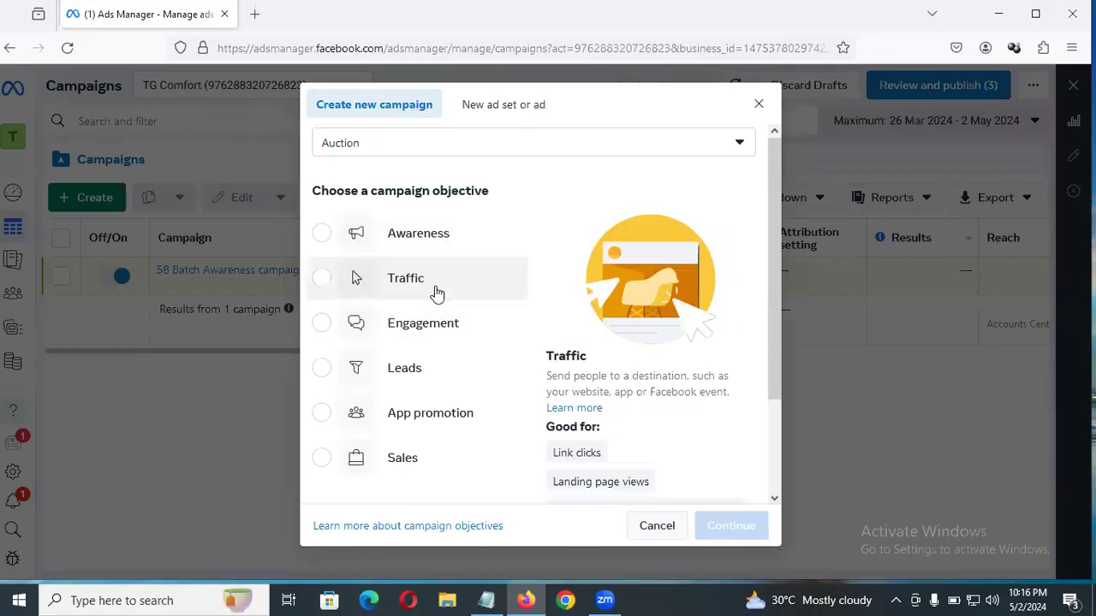
left_click(398, 334)
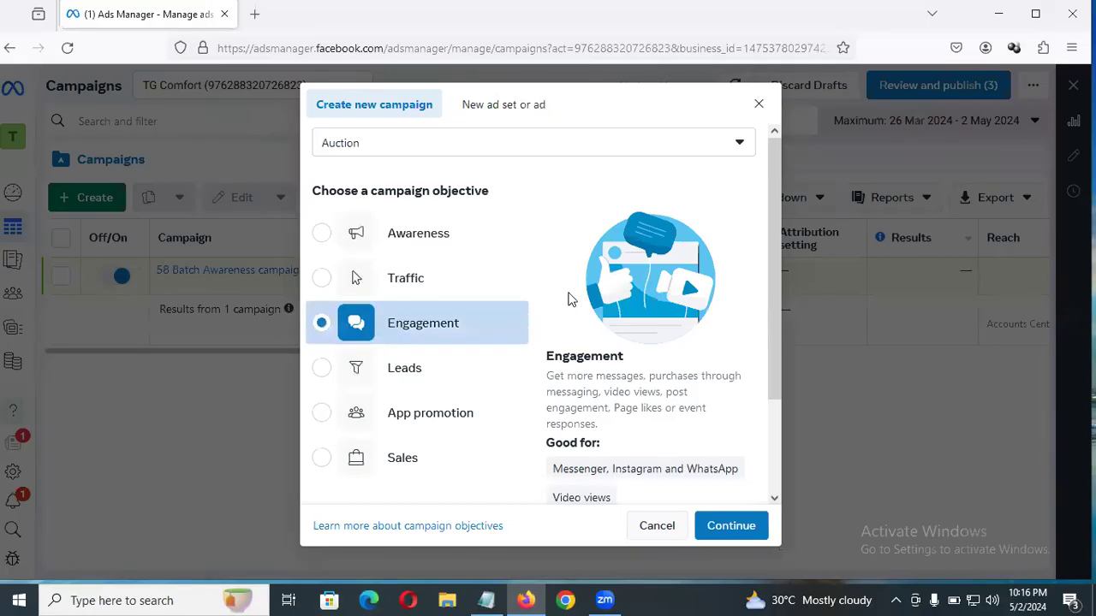
scroll(460, 307, "down", 1)
scroll(461, 306, "down", 1)
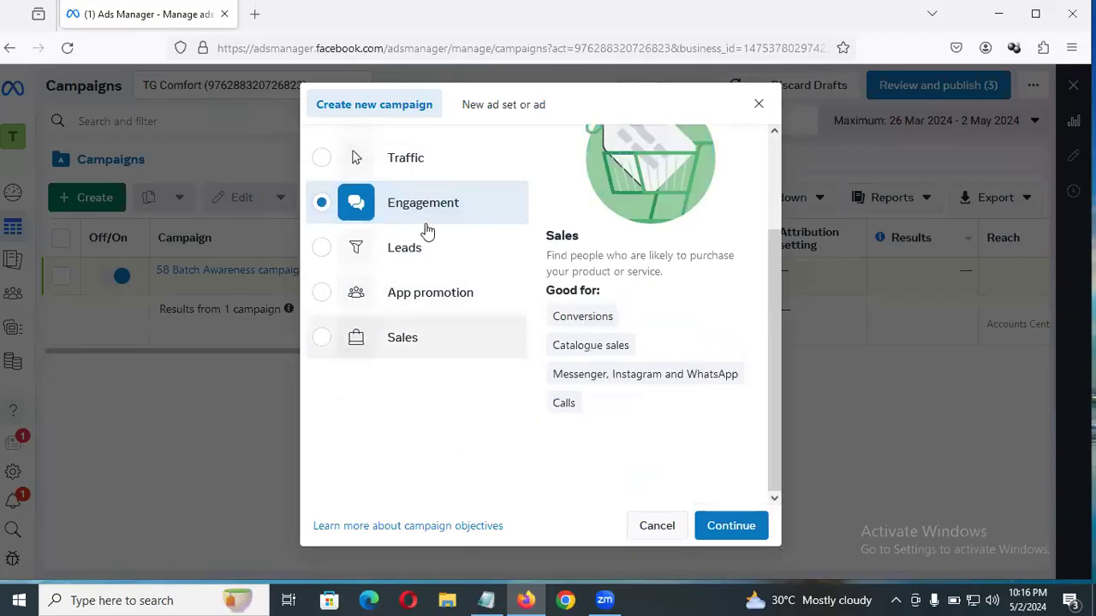
scroll(659, 261, "up", 2)
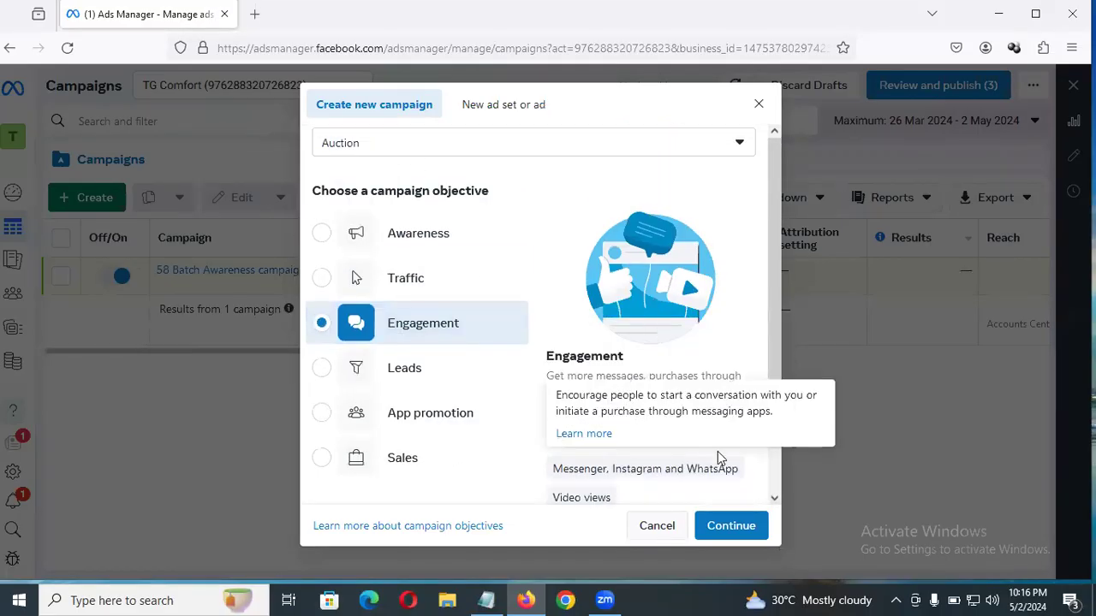
Continue to the campaign setup choice and create it as a manual engagement campaign
left_click(746, 524)
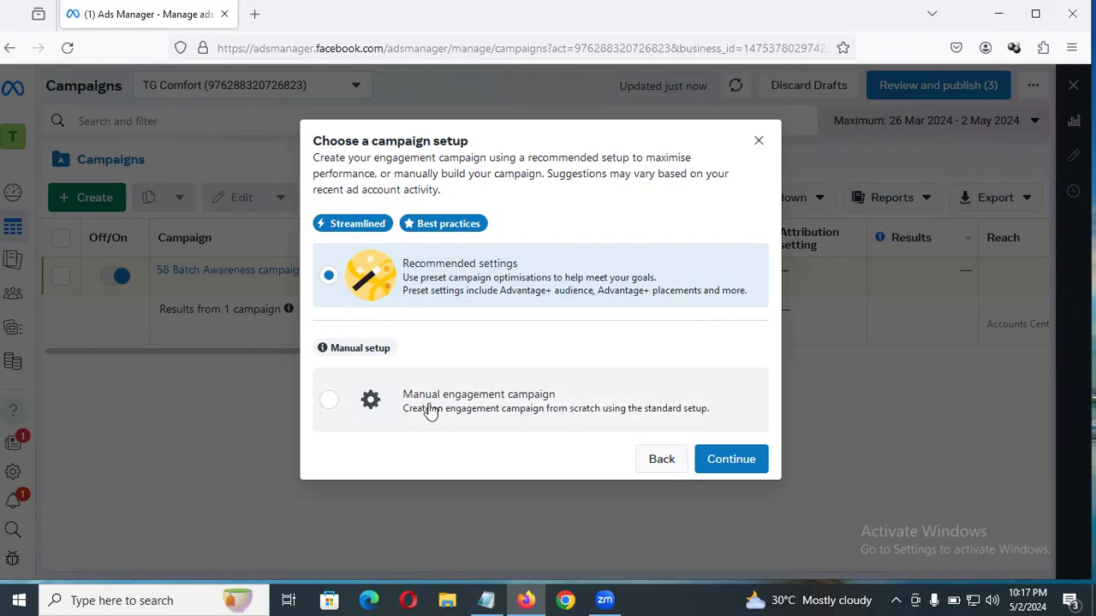
left_click(510, 409)
left_click(729, 461)
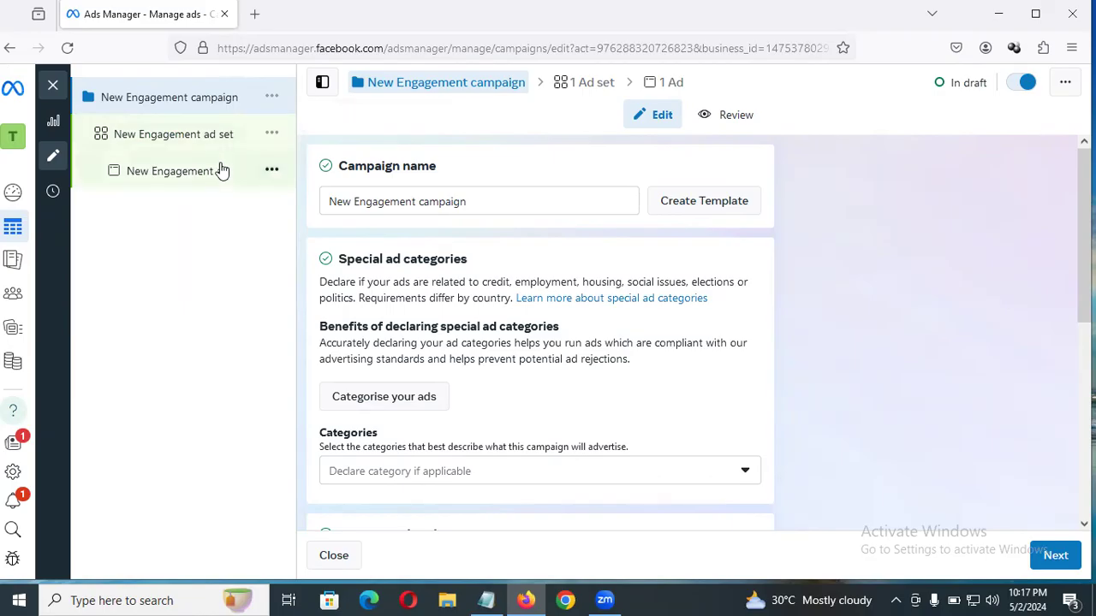
Rename the campaign as "58th Engagement campaign"
left_click_drag(382, 202, 368, 202)
left_click(381, 202)
left_click_drag(348, 206, 307, 197)
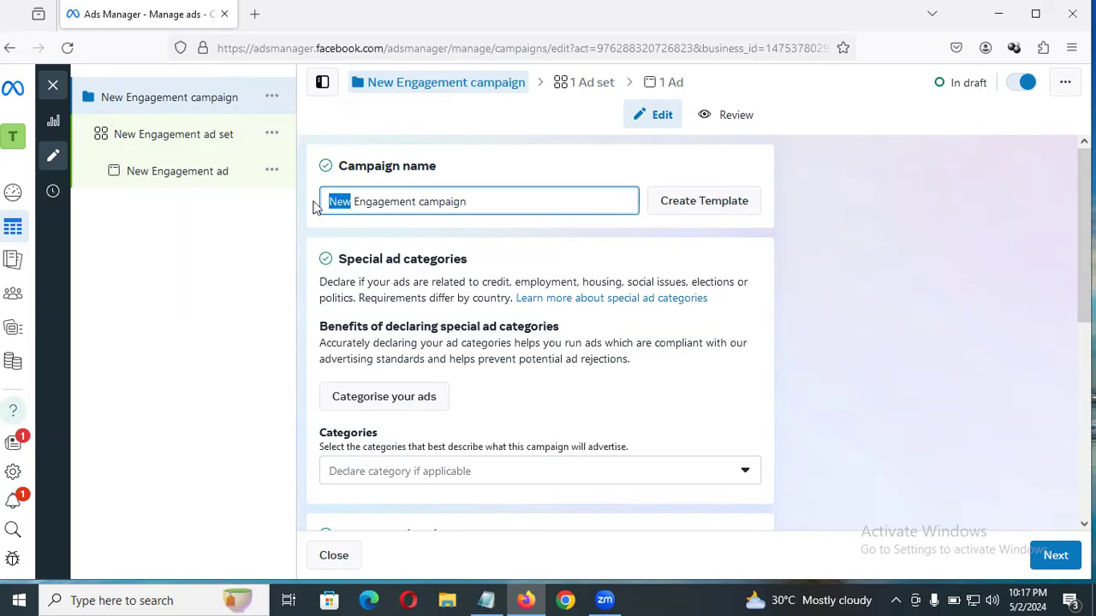
key("BackSpace")
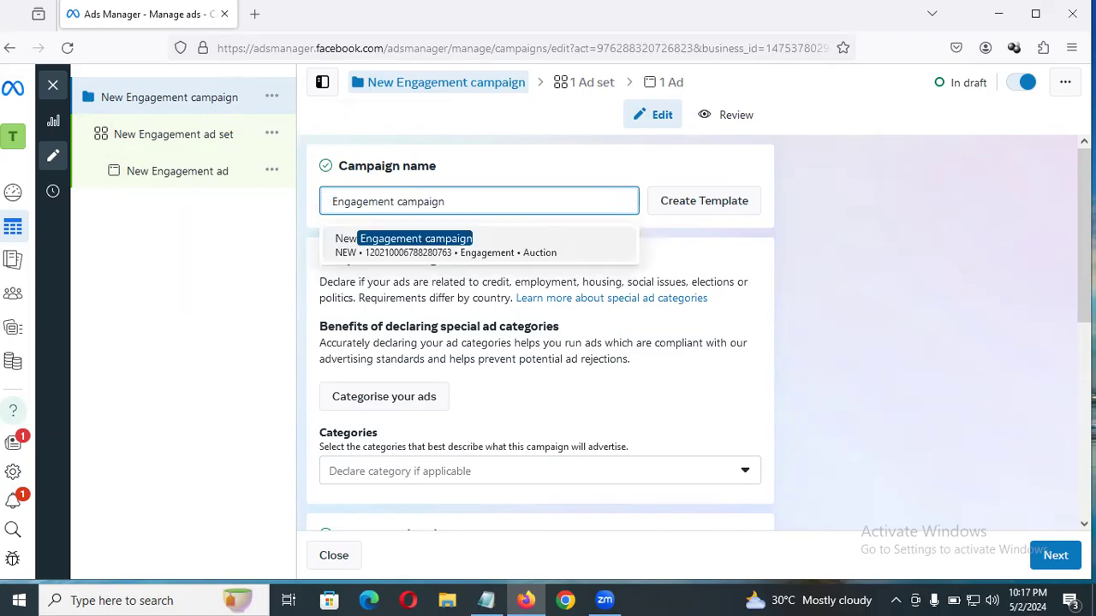
type("58t ")
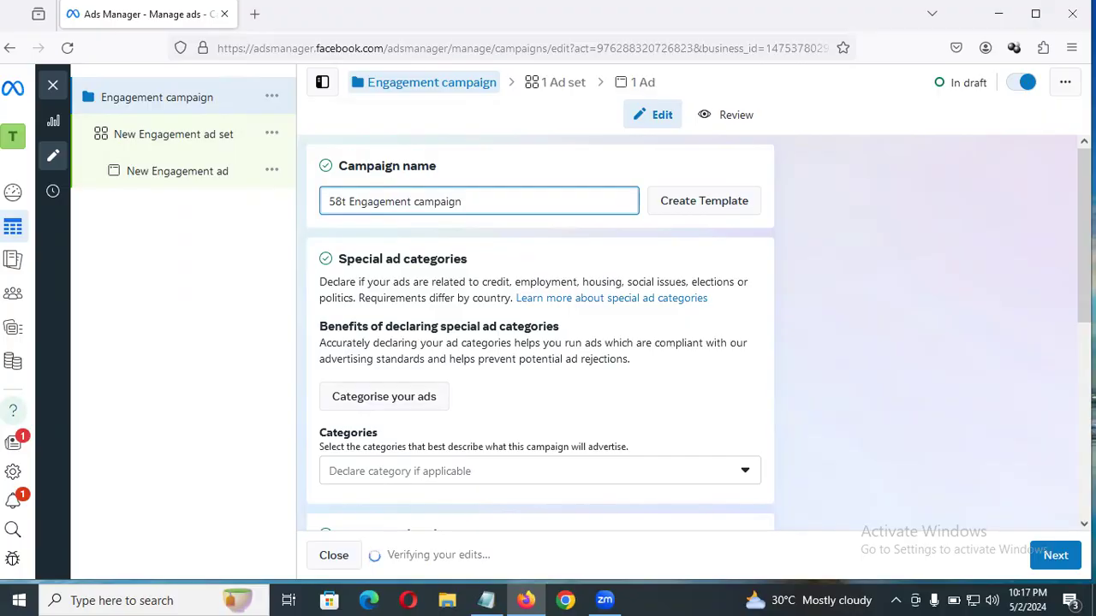
type("h")
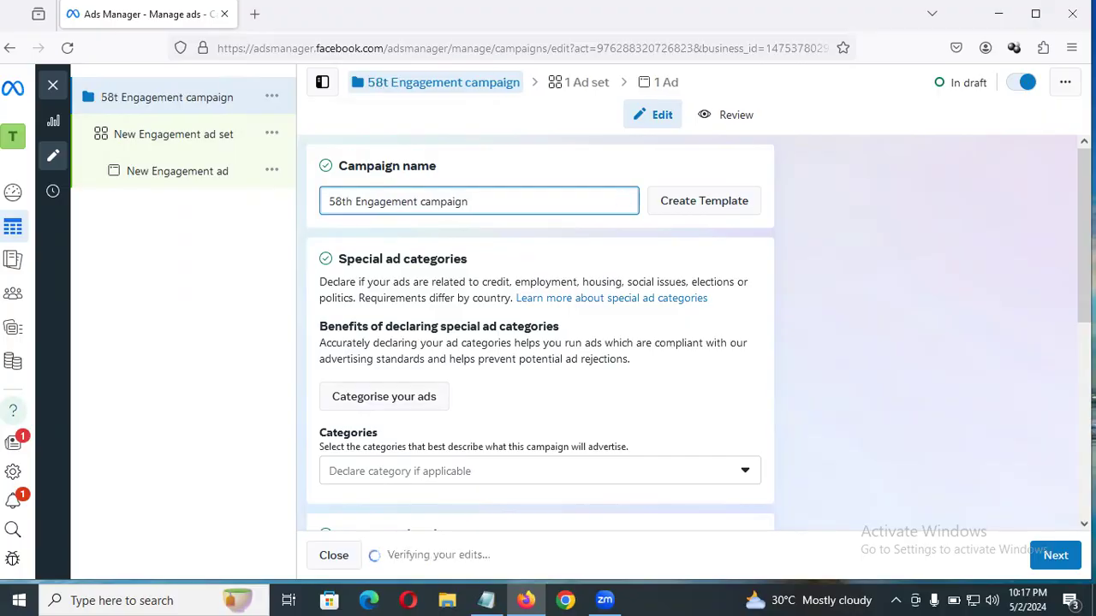
left_click(607, 255)
Review the campaign's special ad categories, campaign details, A/B test and Advantage campaign budget settings
scroll(599, 342, "down", 2)
scroll(442, 228, "up", 2)
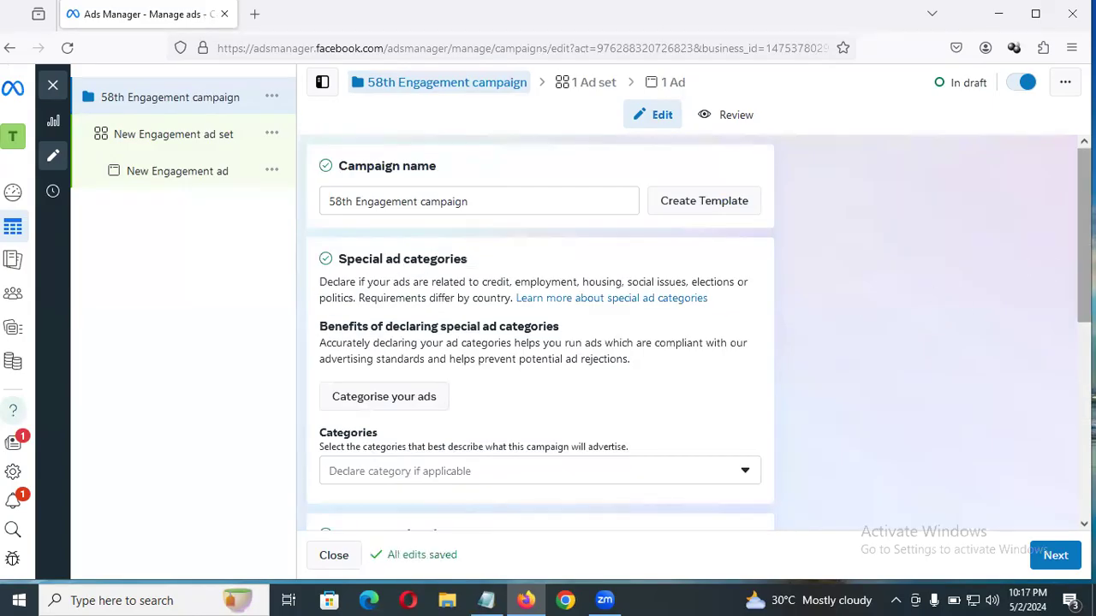
scroll(1084, 257, "down", 1)
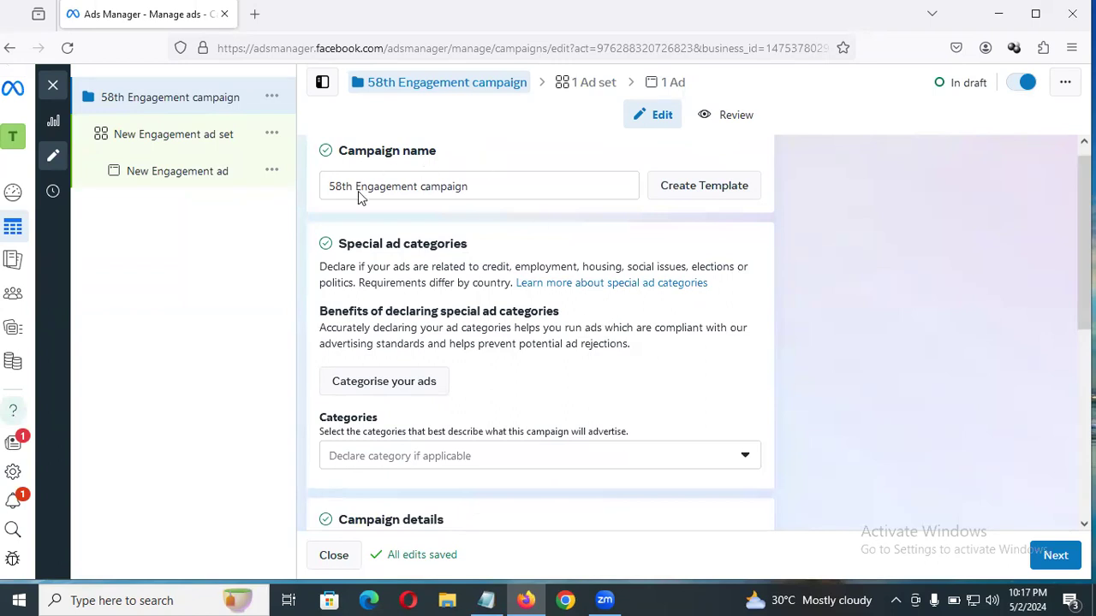
left_click_drag(454, 237, 566, 401)
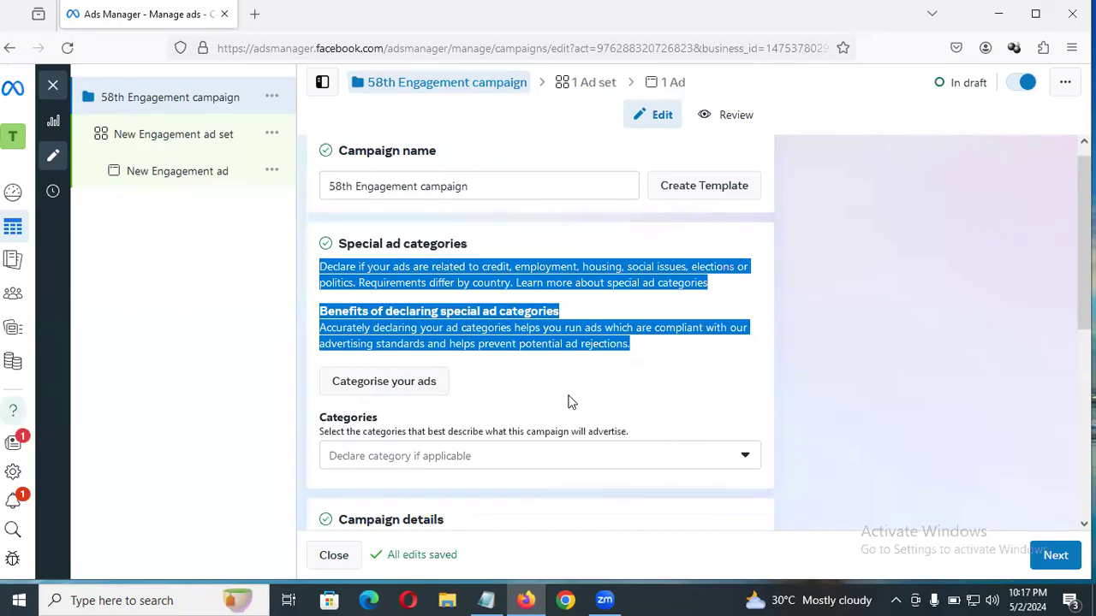
left_click(570, 397)
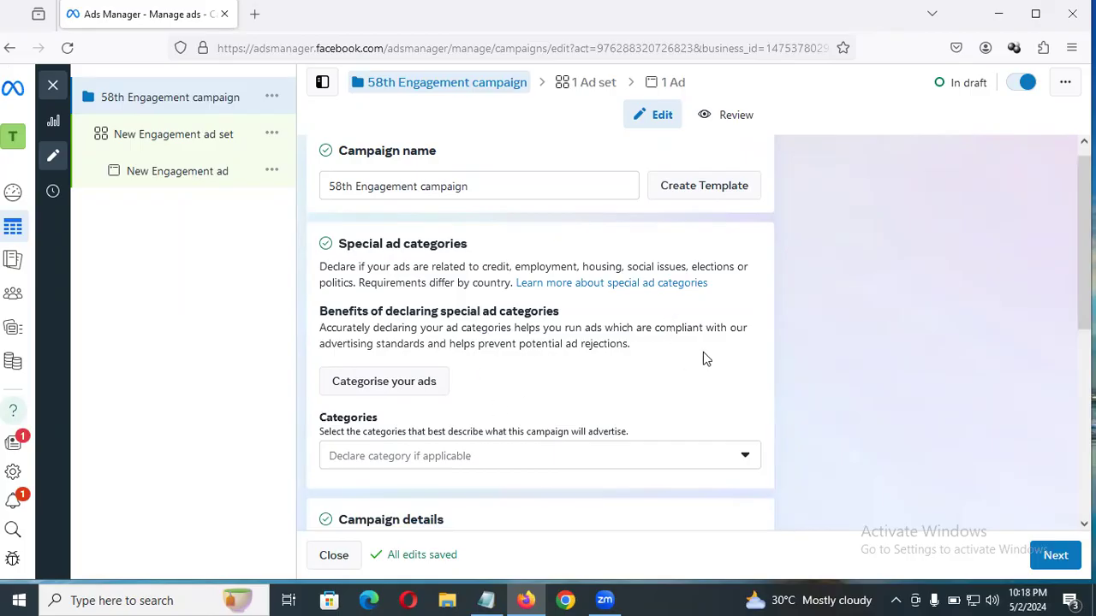
left_click_drag(1083, 257, 1045, 382)
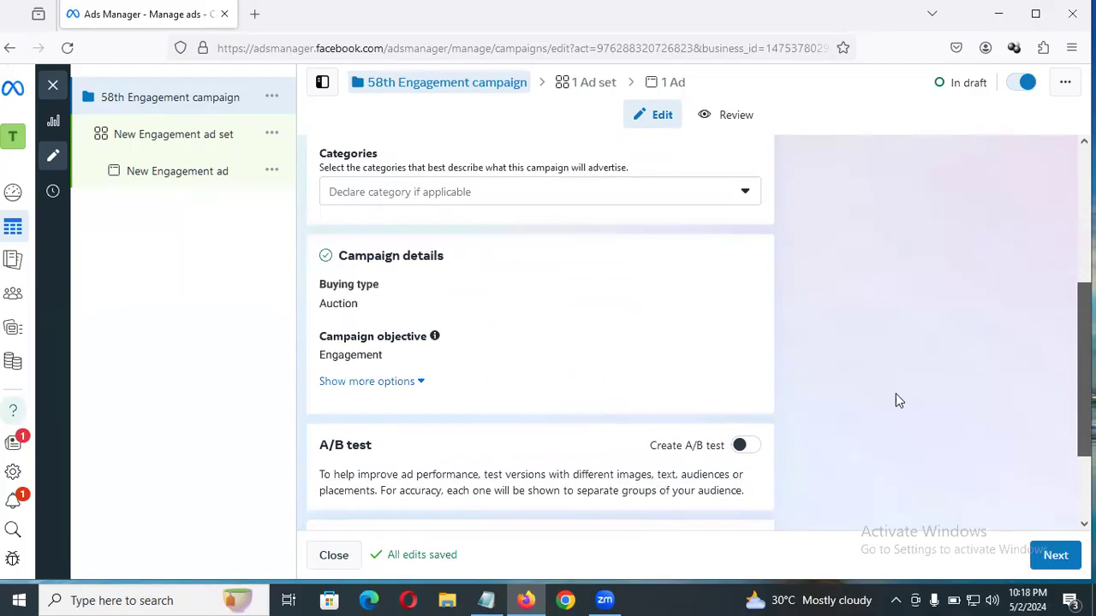
scroll(411, 265, "down", 2)
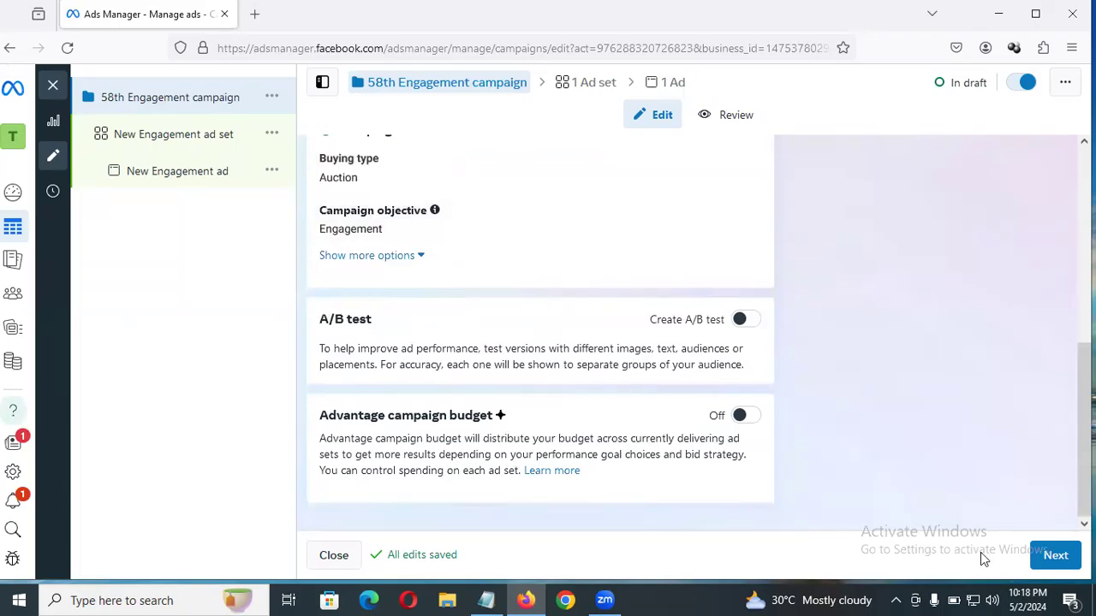
Continue to the ad set level and rename the ad set as "58th Engagement ad set"
left_click(1051, 556)
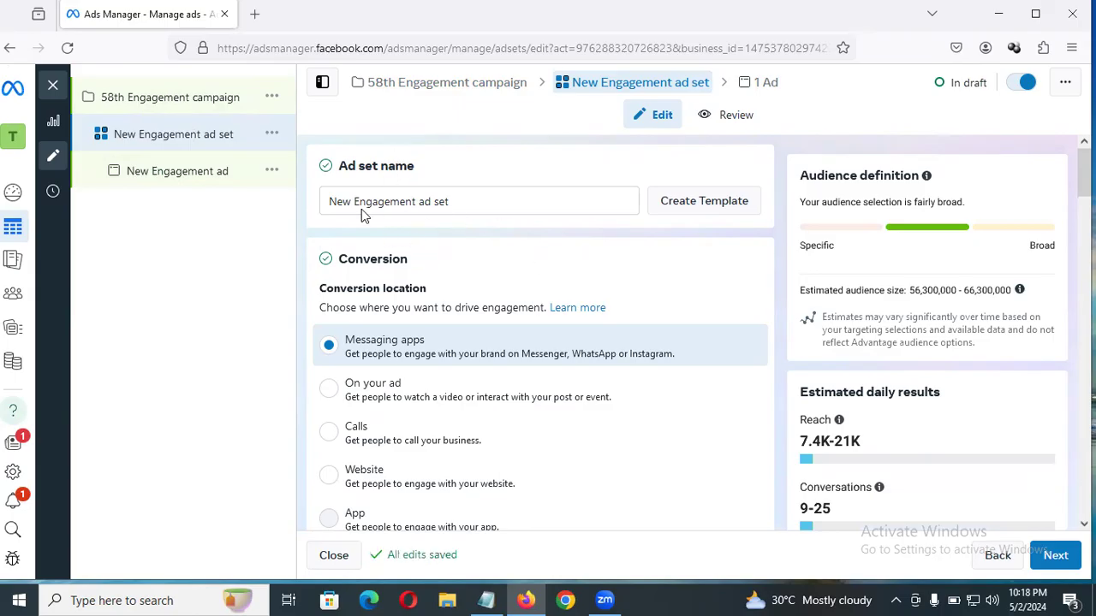
double_click(311, 201)
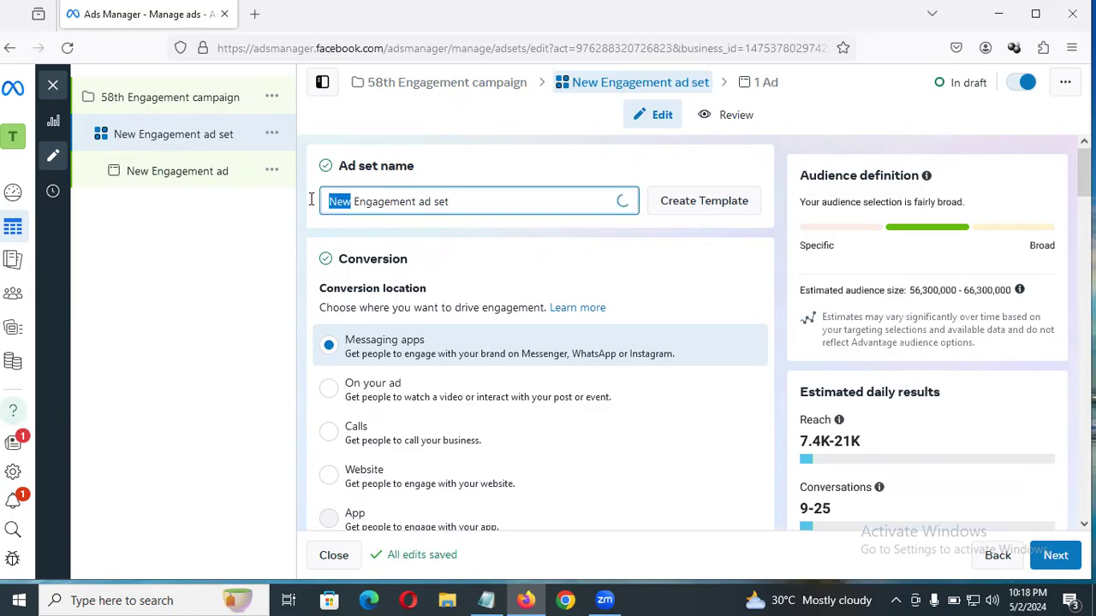
key("BackSpace")
type("5 ")
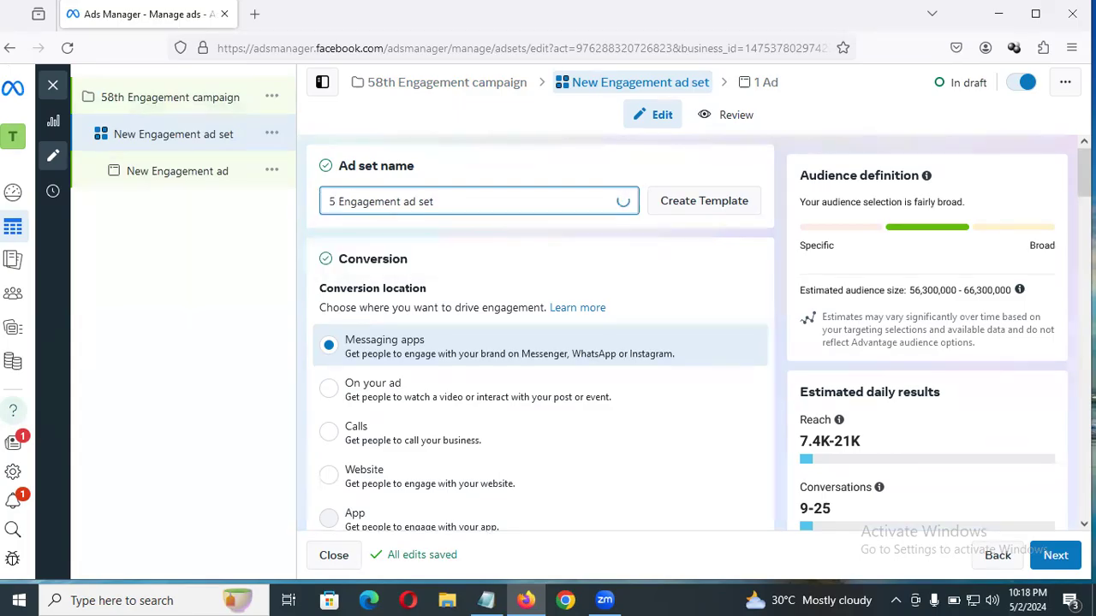
type("8th")
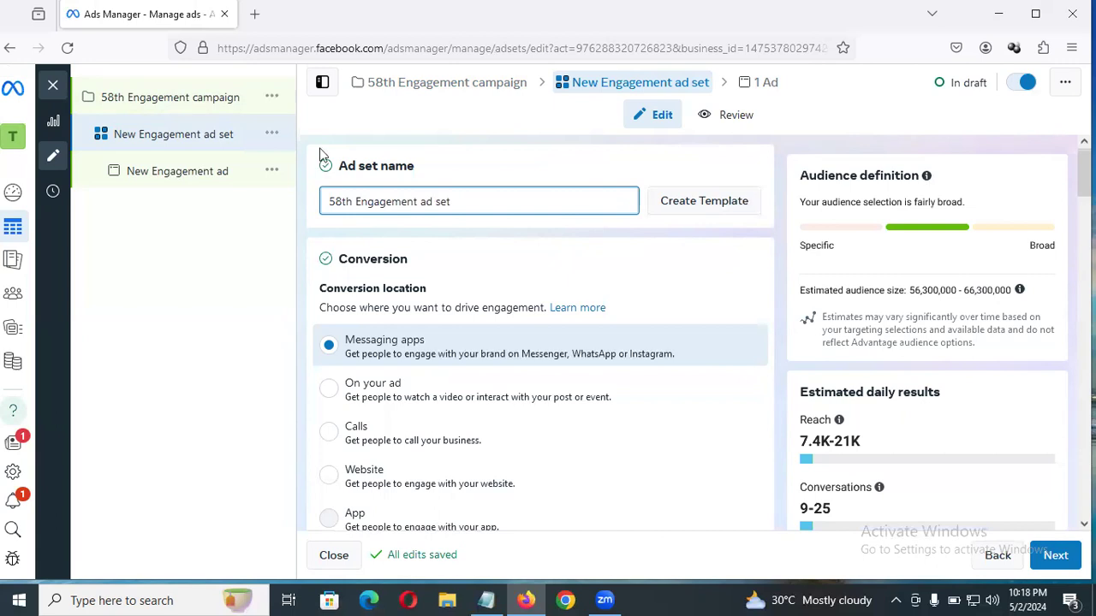
left_click(364, 289)
Review the ad set's Conversion section and choose Messaging apps as the conversion location
left_click_drag(350, 295, 462, 291)
left_click(367, 282)
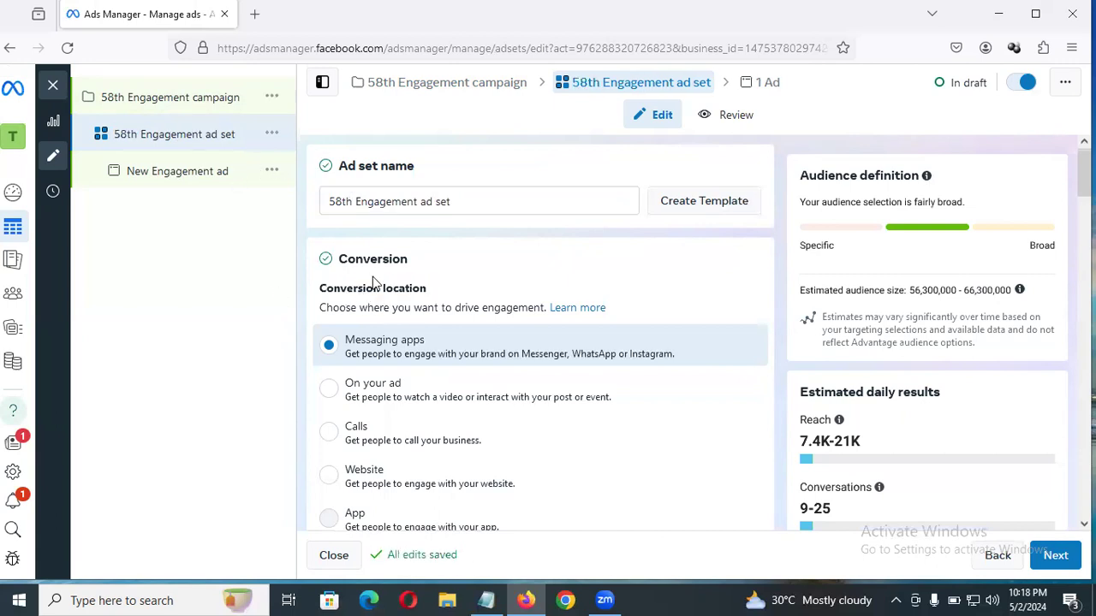
left_click_drag(409, 261, 349, 262)
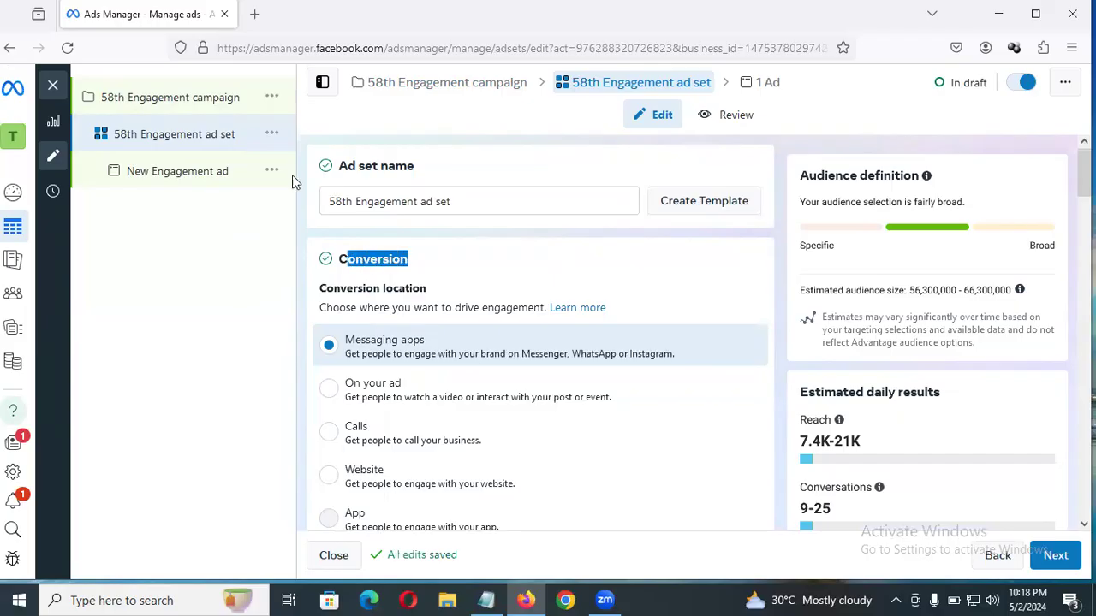
left_click(441, 265)
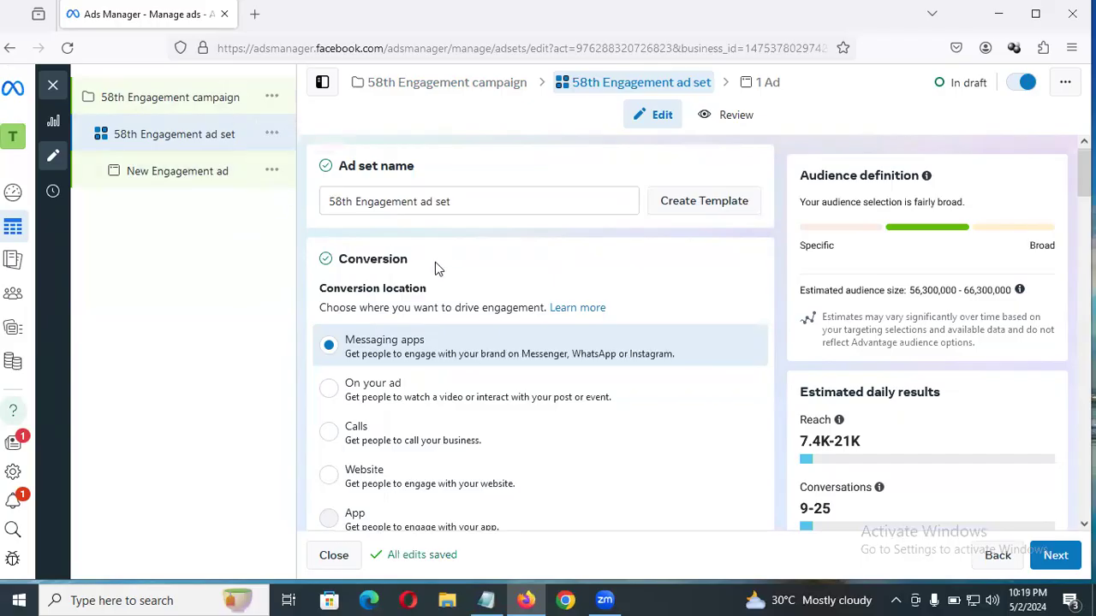
left_click_drag(409, 261, 342, 259)
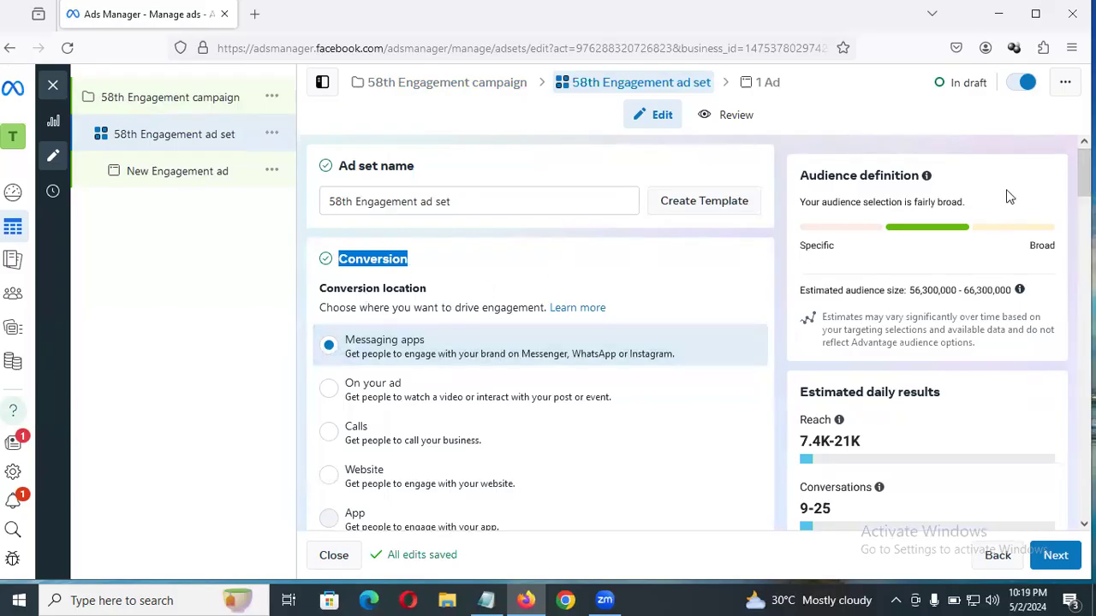
scroll(946, 171, "down", 2)
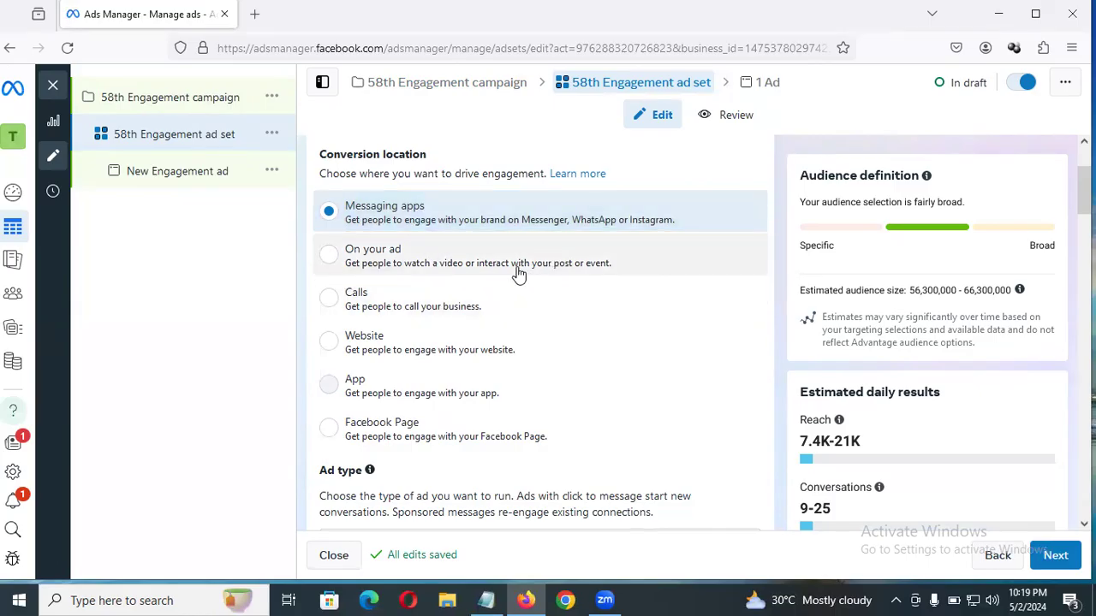
left_click(508, 204)
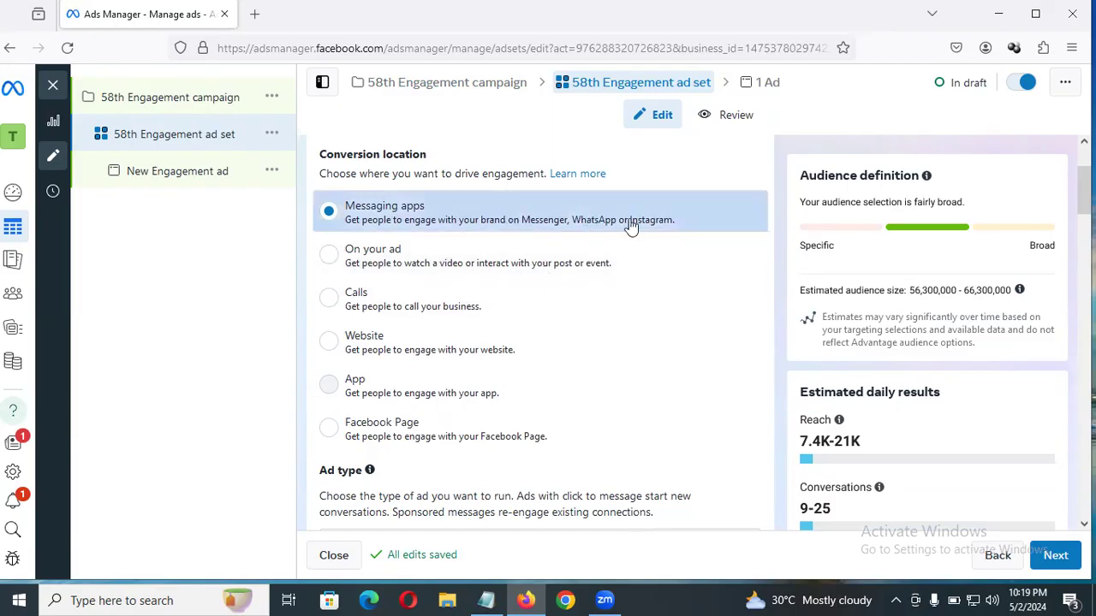
Try Sponsored message as the ad type and set it back to Click to message
scroll(585, 399, "down", 3)
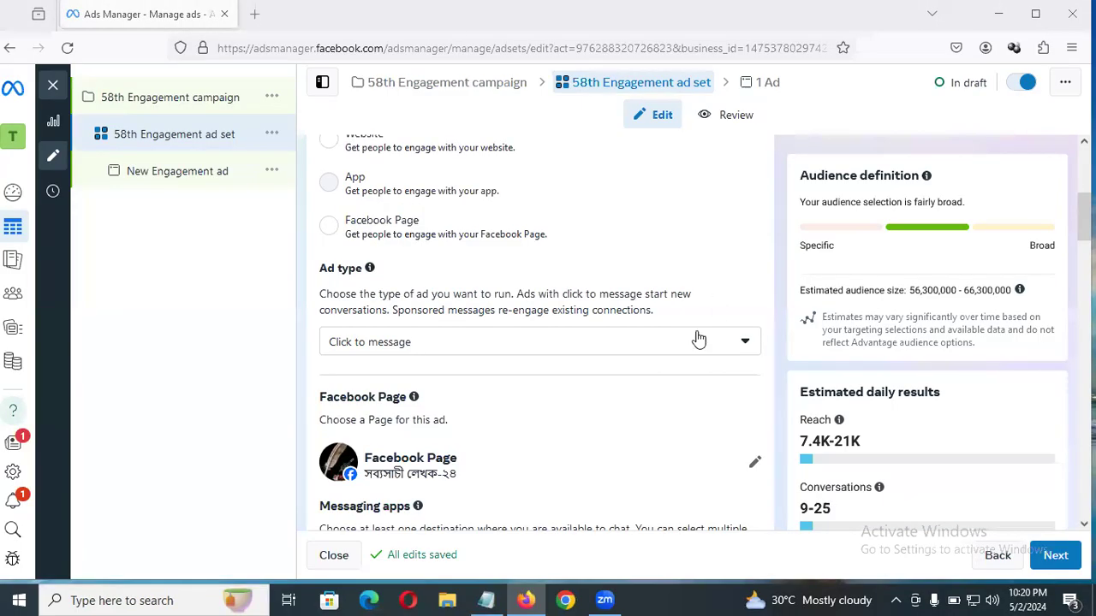
scroll(516, 384, "up", 3)
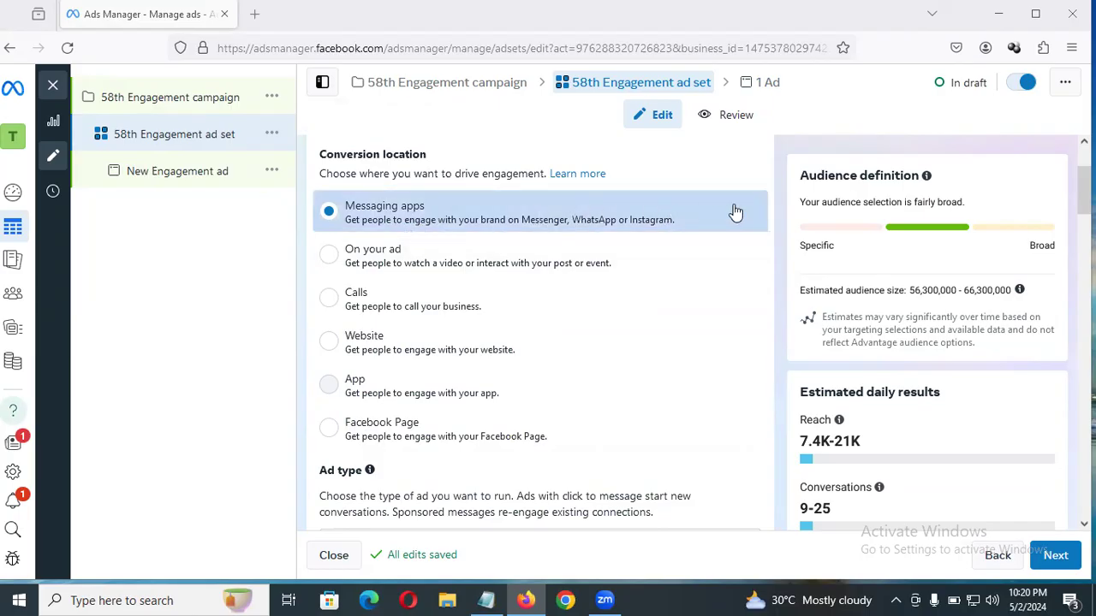
scroll(685, 333, "down", 2)
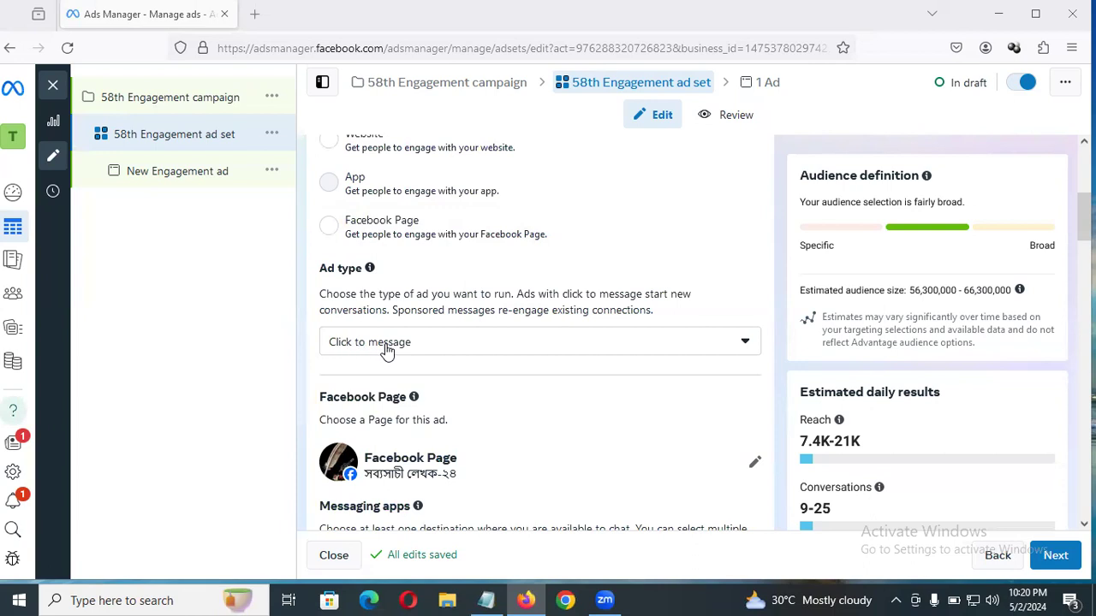
left_click_drag(365, 274, 320, 269)
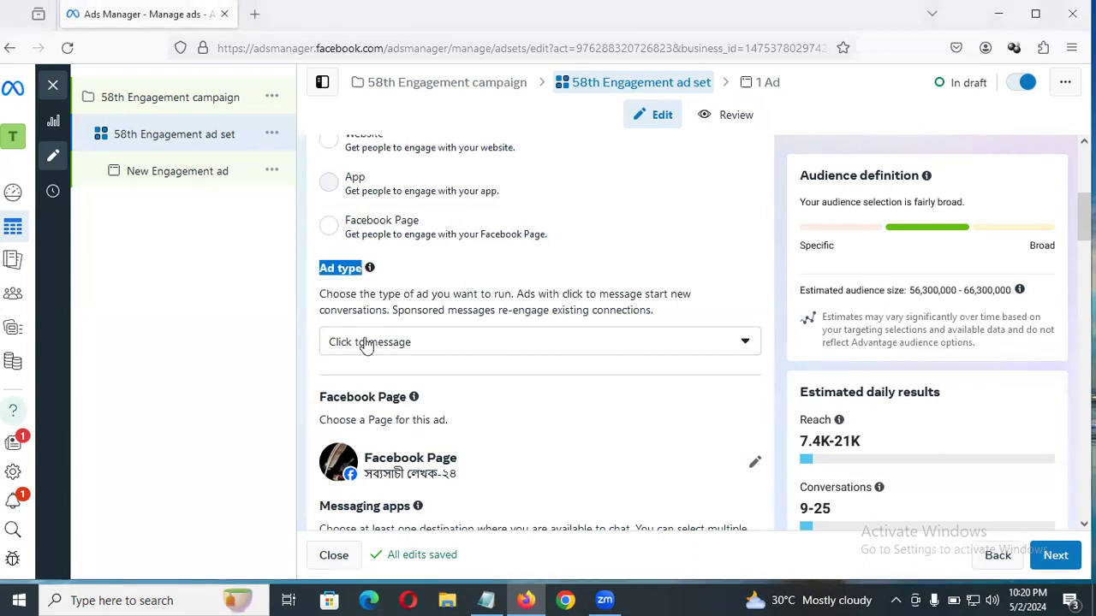
left_click(682, 358)
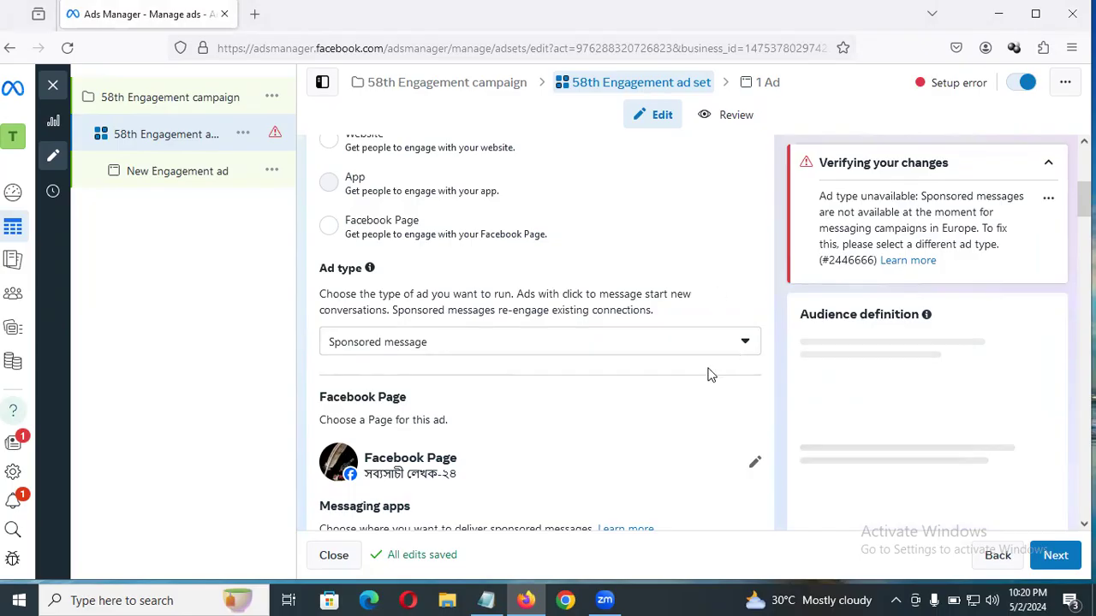
left_click(616, 347)
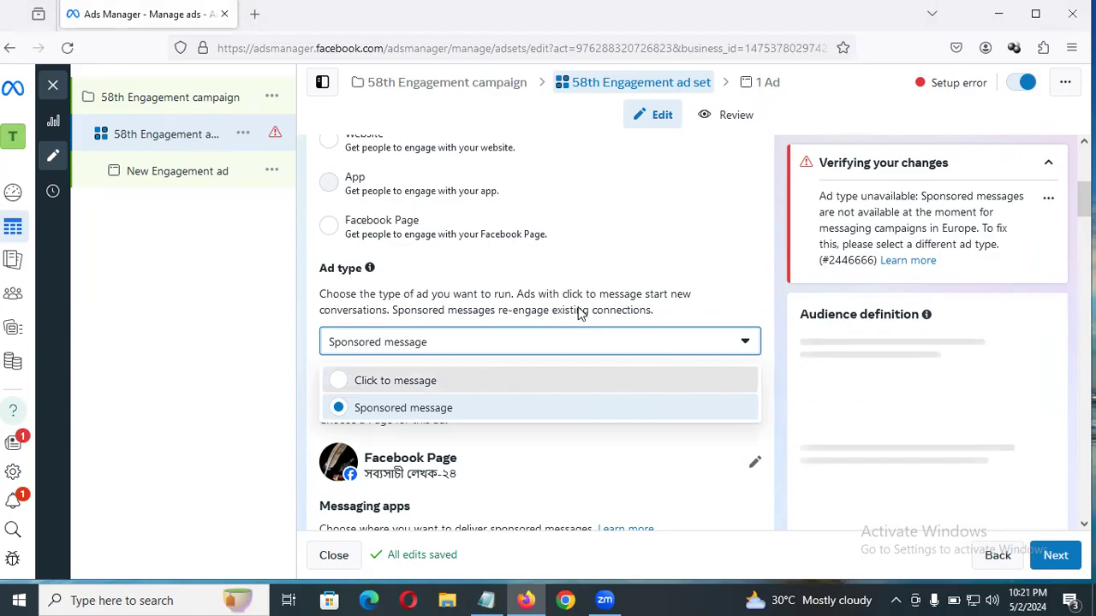
left_click(582, 380)
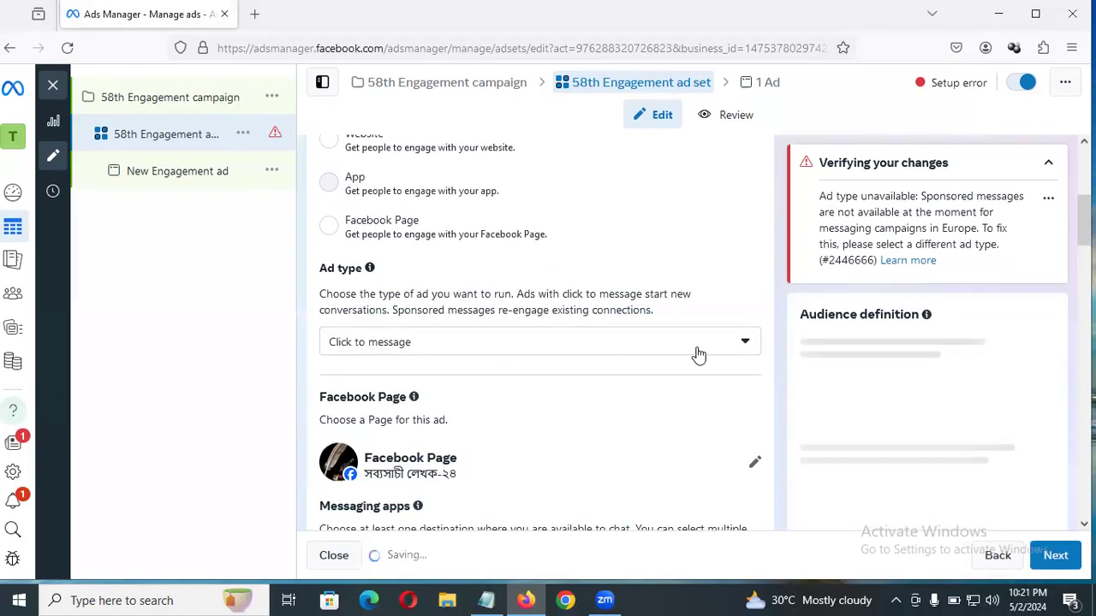
Review the ad type choices, the selected Facebook Page and the Messenger destination under Messaging apps
left_click(698, 353)
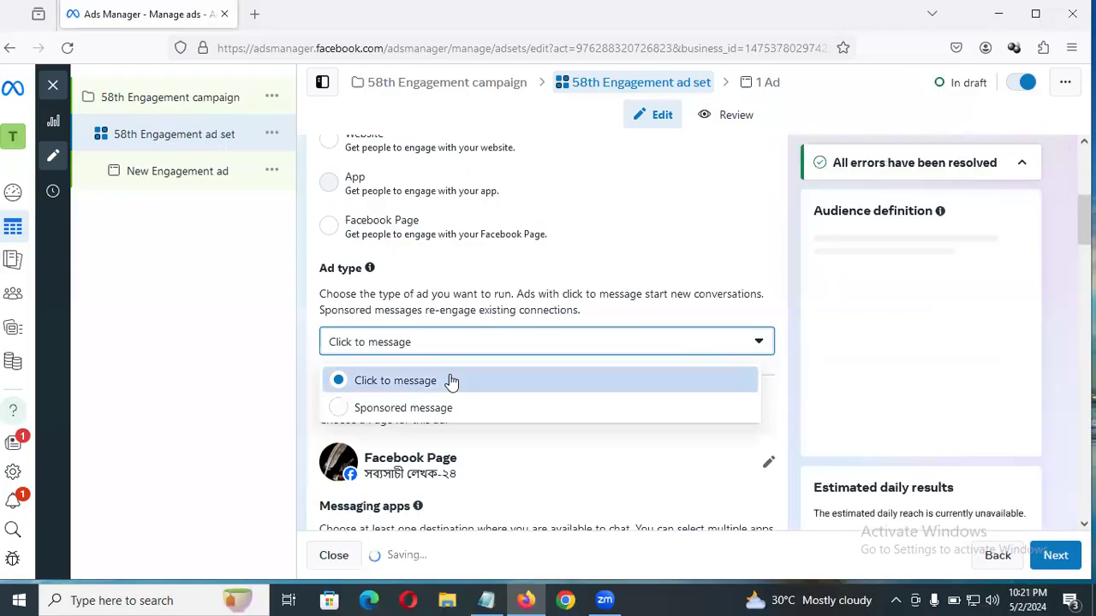
left_click(794, 276)
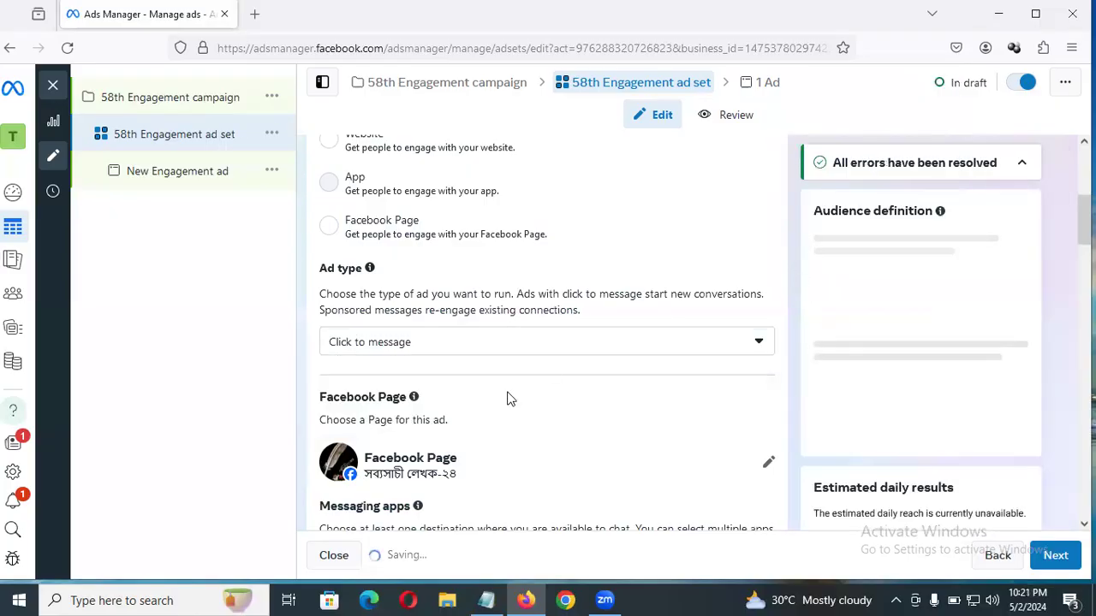
scroll(508, 399, "down", 2)
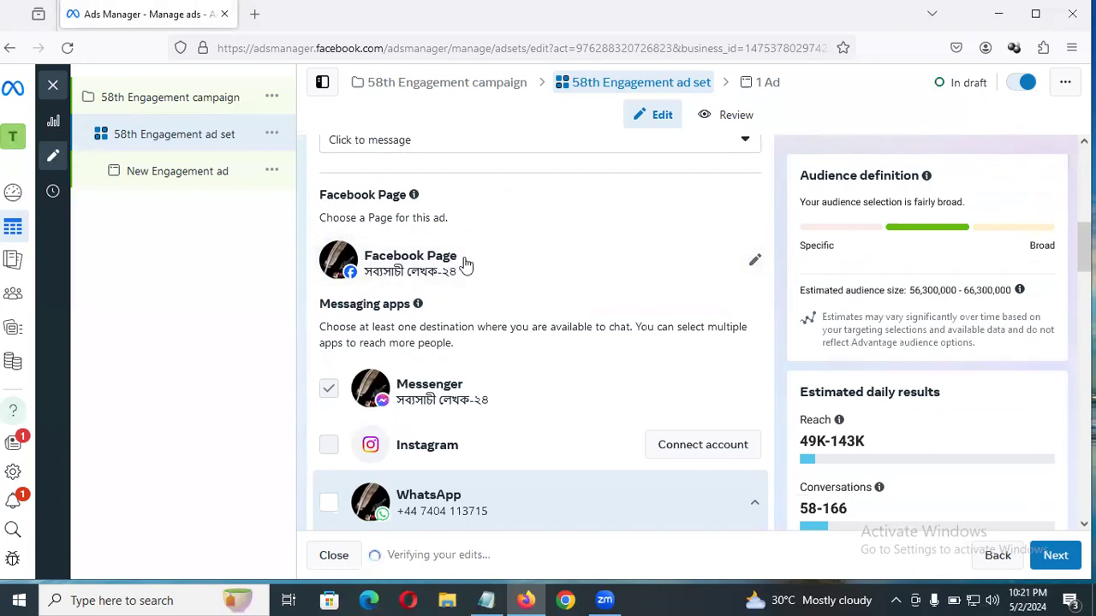
scroll(481, 304, "down", 3)
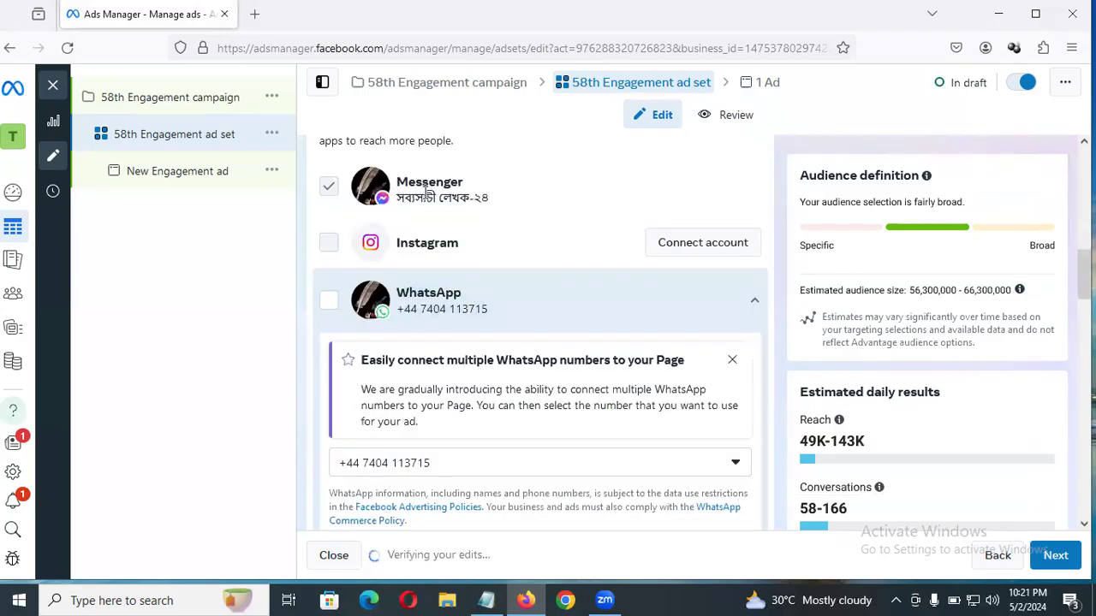
left_click_drag(494, 201, 430, 188)
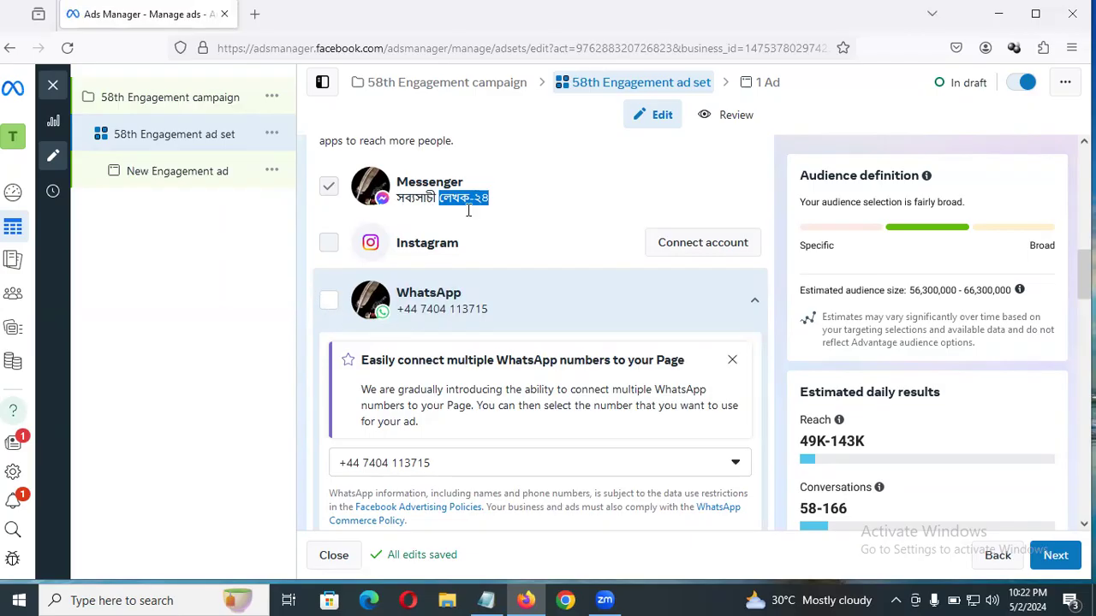
left_click(282, 280)
Dismiss the notice about connecting multiple WhatsApp numbers and try WhatsApp as an extra destination, keeping only Messenger selected
left_click(735, 360)
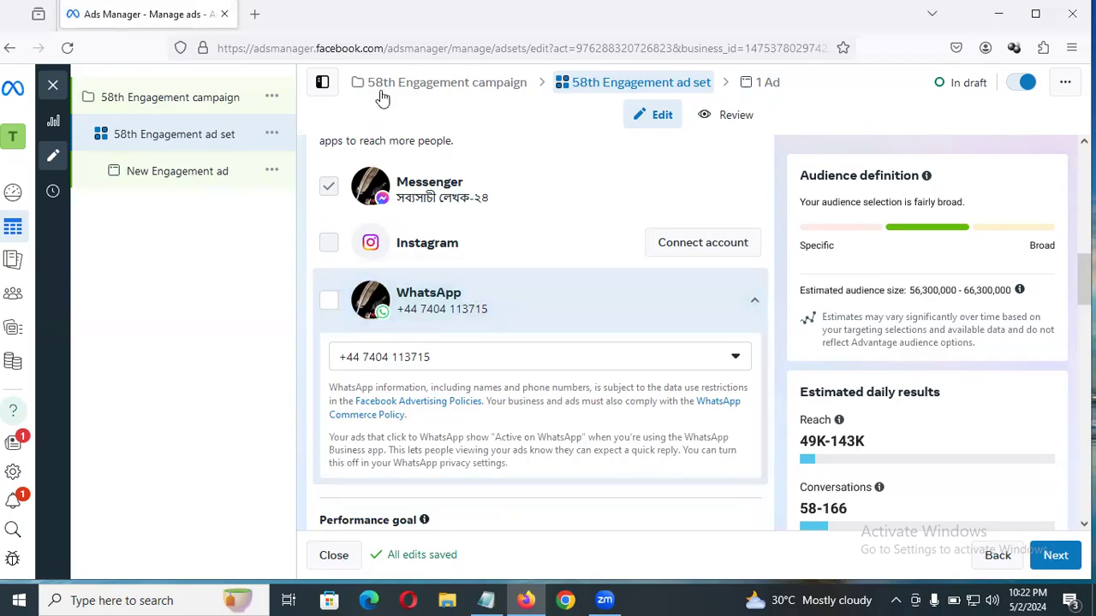
left_click(328, 306)
scroll(629, 343, "down", 2)
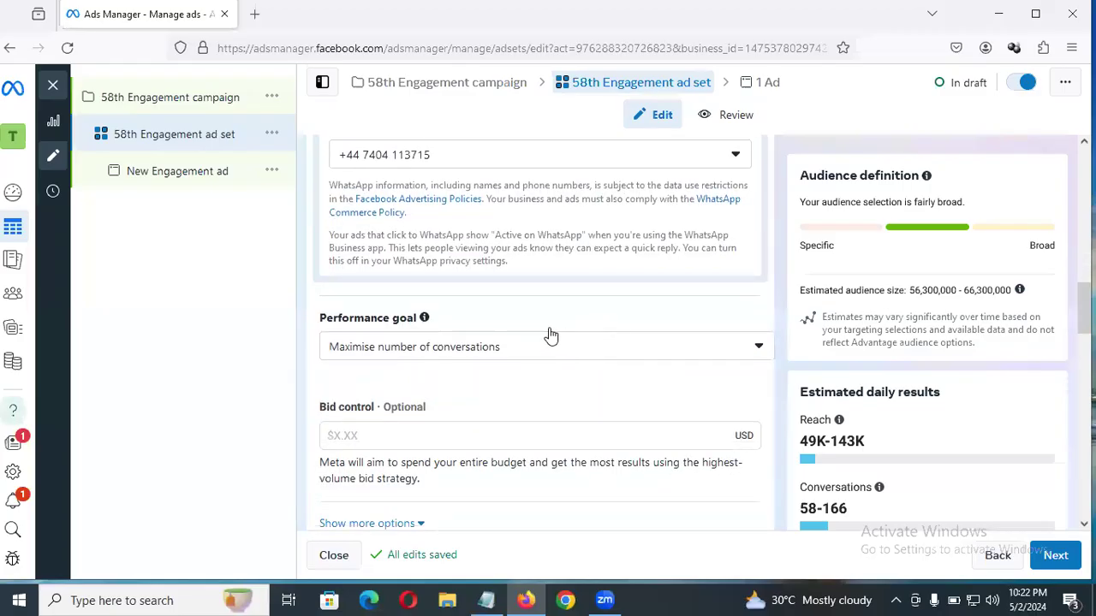
scroll(548, 337, "up", 4)
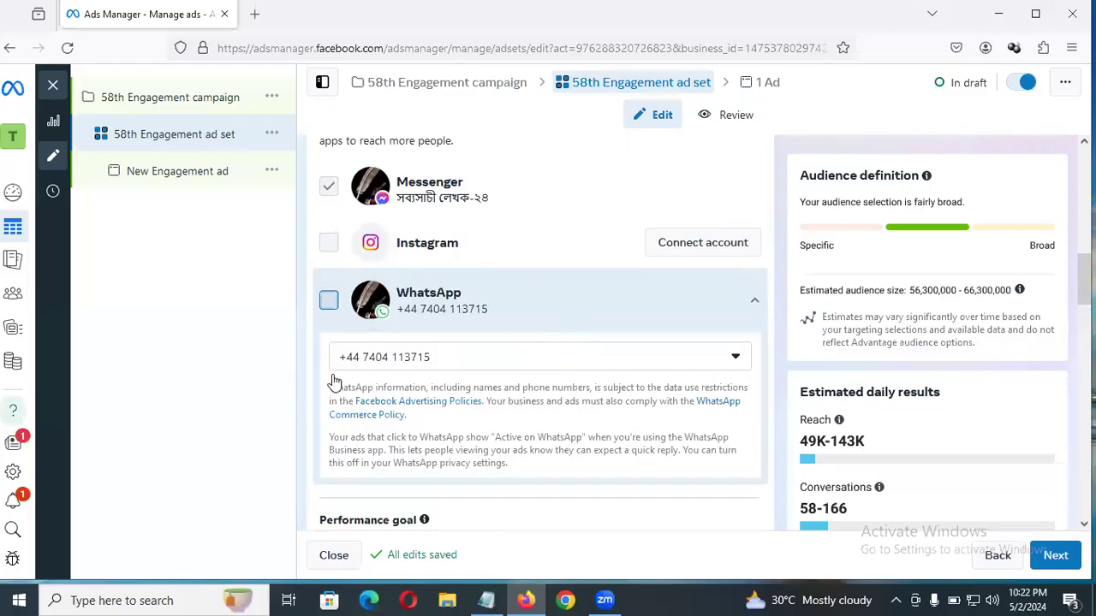
left_click(329, 302)
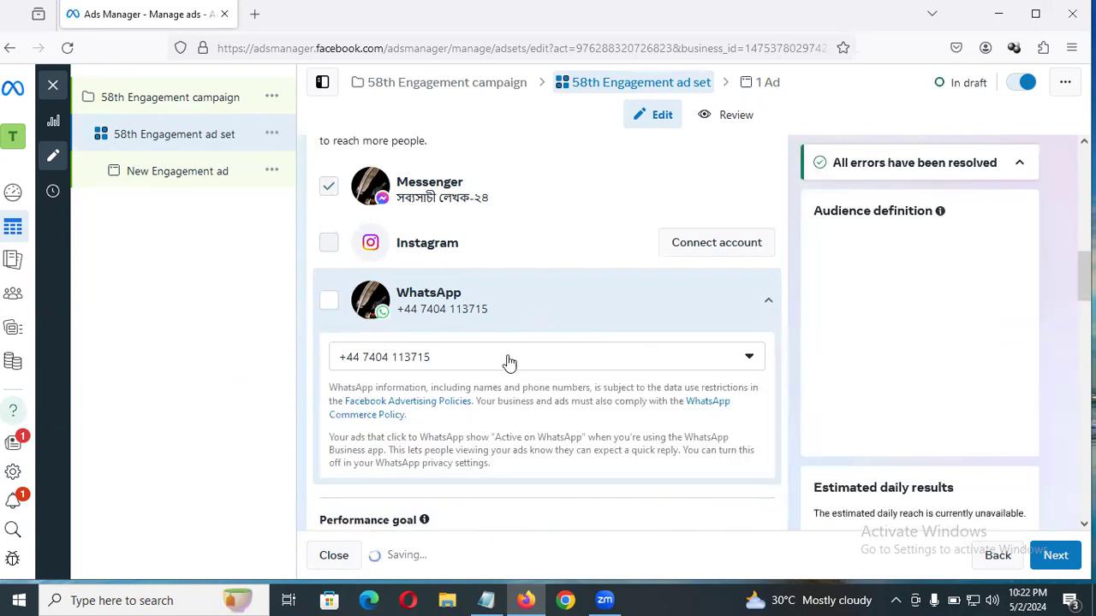
Examine the available performance goals for the ad set, keeping Maximise number of conversations
scroll(649, 349, "down", 5)
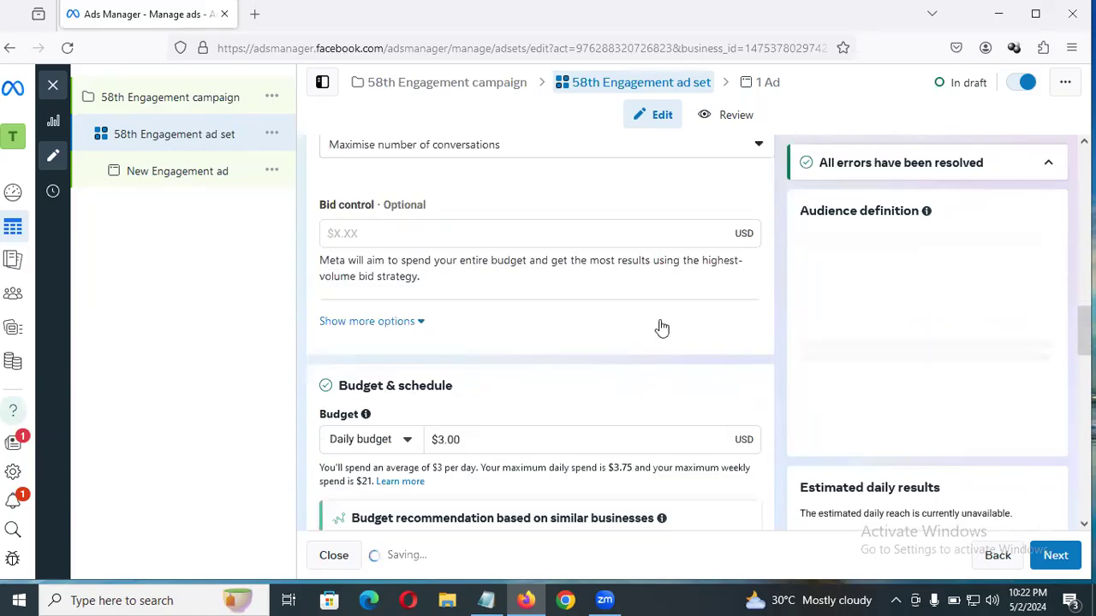
scroll(634, 358, "up", 2)
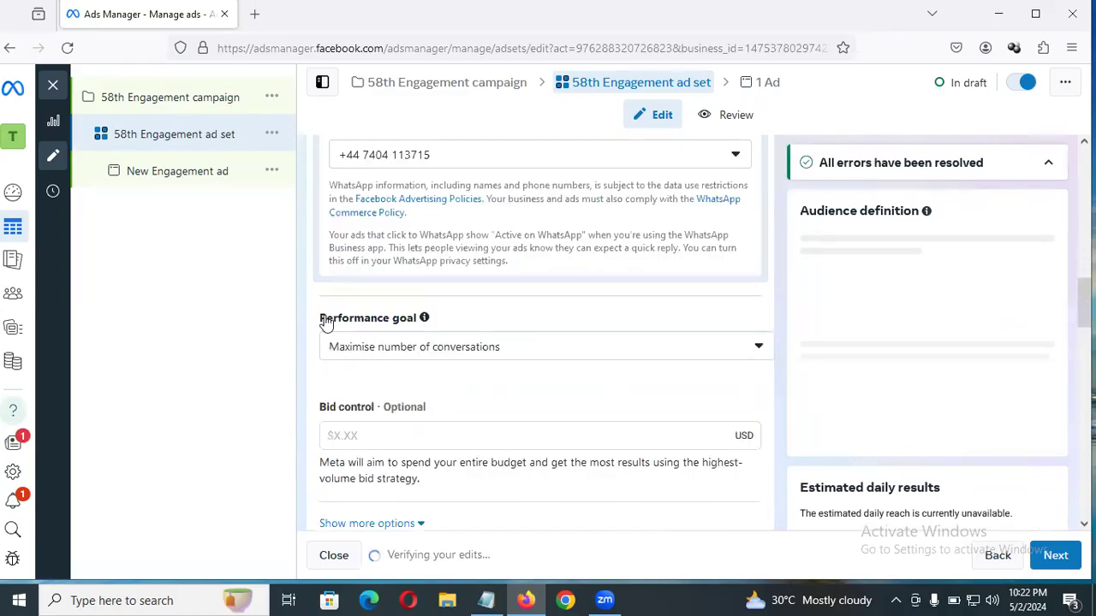
left_click_drag(325, 319, 418, 318)
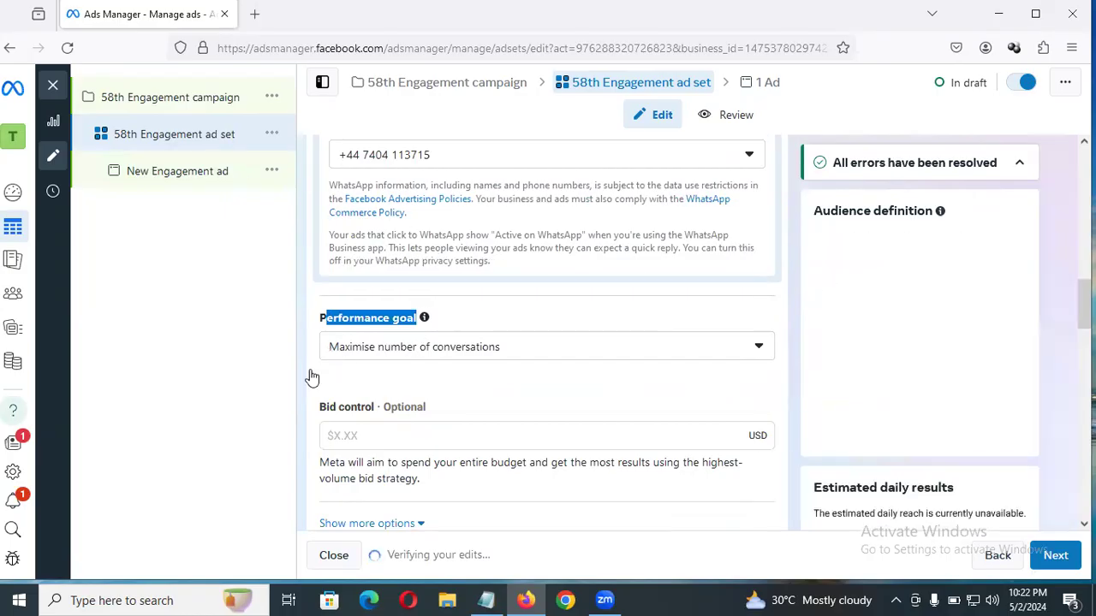
left_click_drag(296, 356, 336, 341)
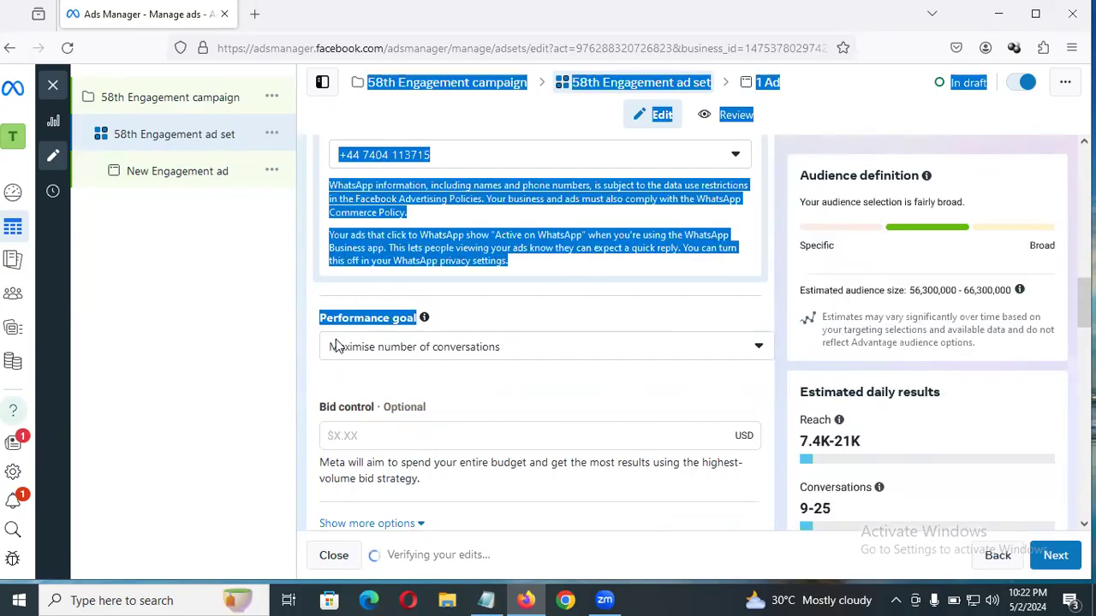
left_click(309, 324)
left_click(424, 351)
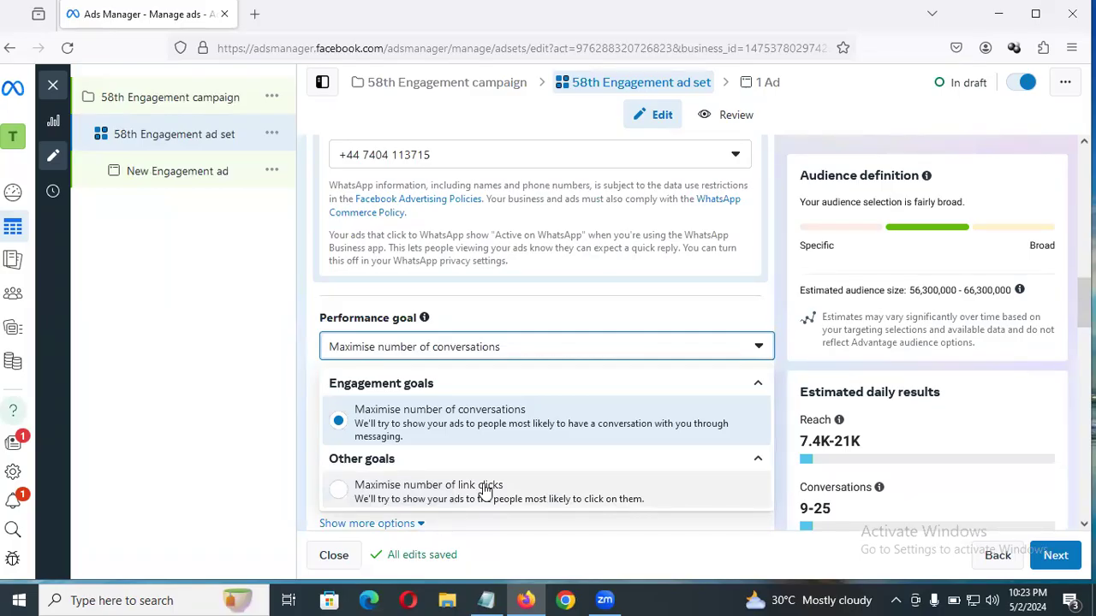
left_click(409, 433)
Read the explanation of the optional bid control and set the bid control to $0.10
mouse_move(433, 407)
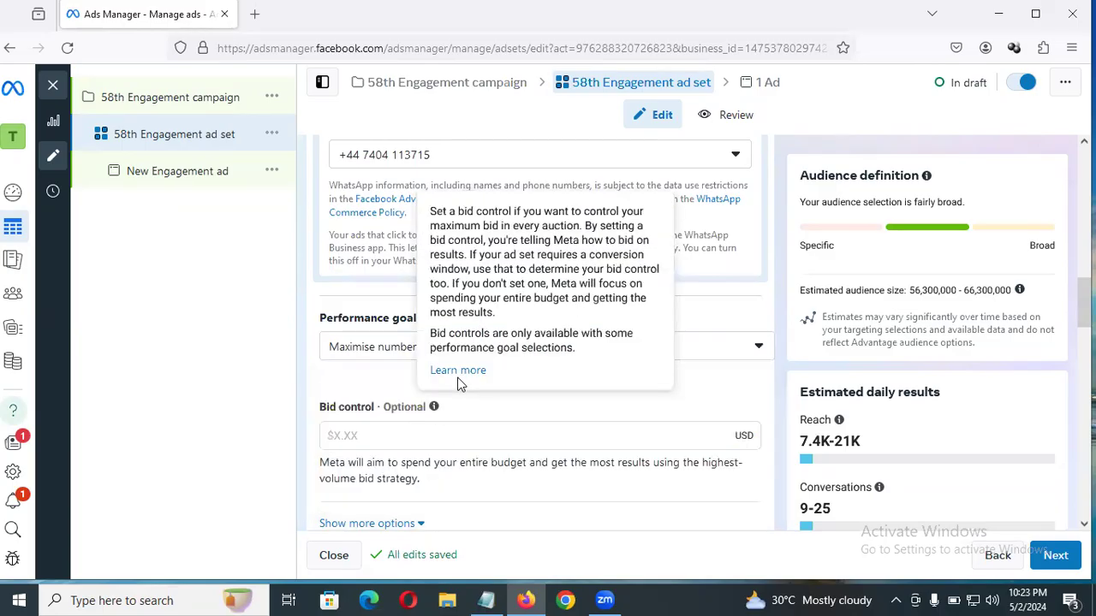
left_click(373, 445)
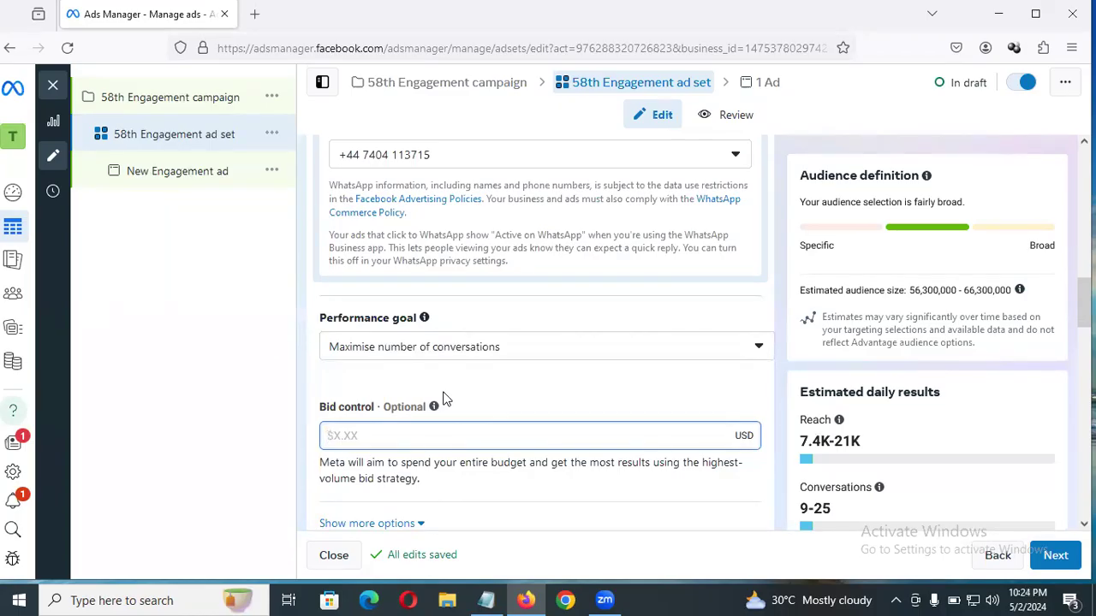
type("1")
key("BackSpace")
type("0.10")
left_click(488, 395)
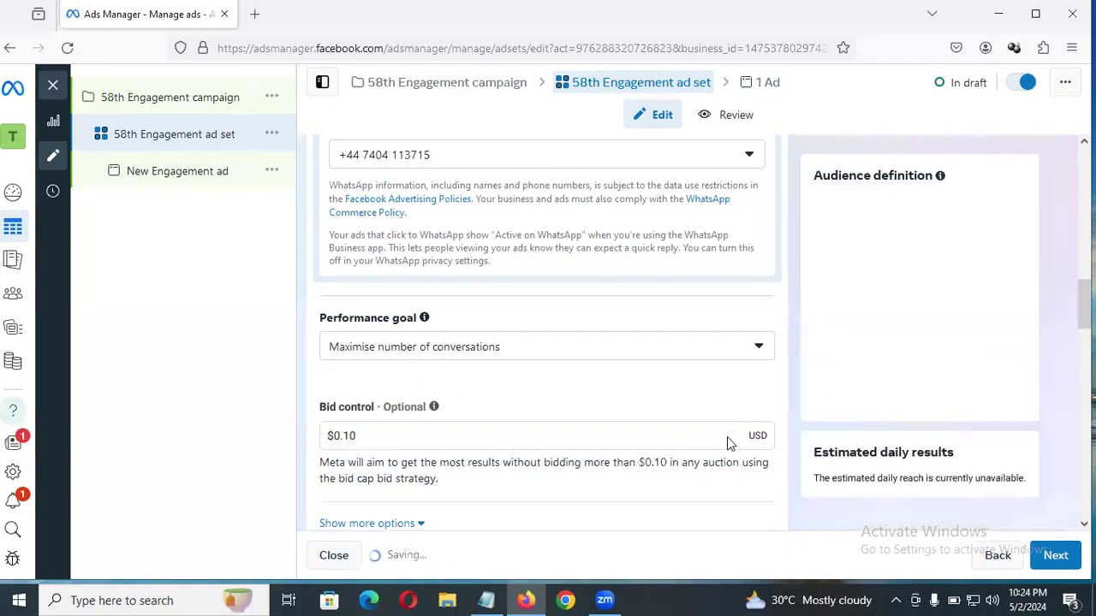
left_click_drag(392, 432, 318, 433)
left_click(482, 371)
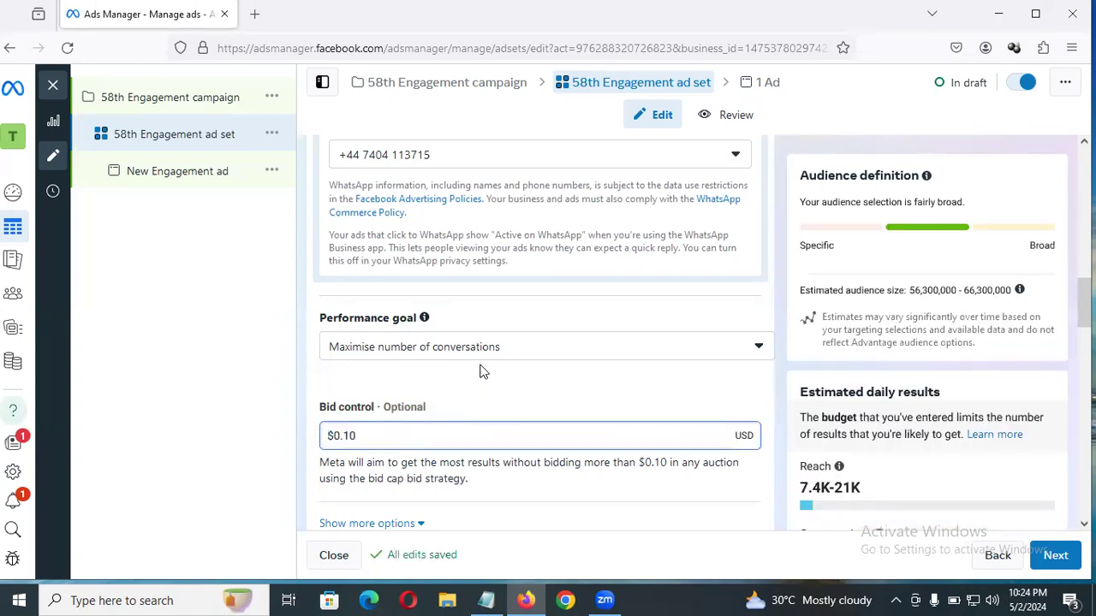
left_click(407, 371)
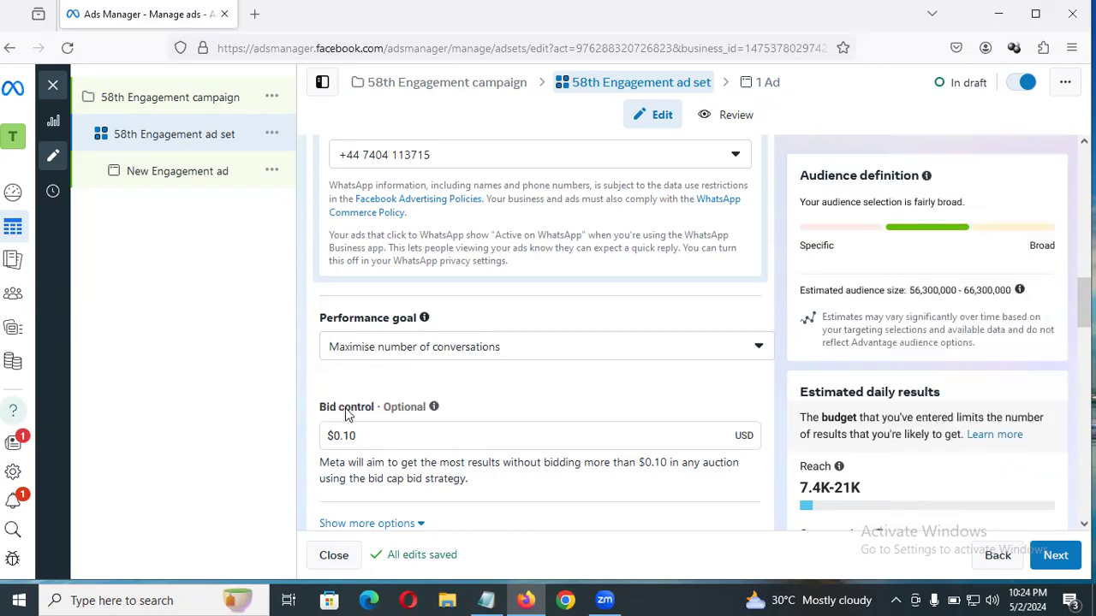
left_click(372, 436)
left_click_drag(372, 435, 315, 438)
left_click(309, 437)
left_click_drag(391, 440, 334, 439)
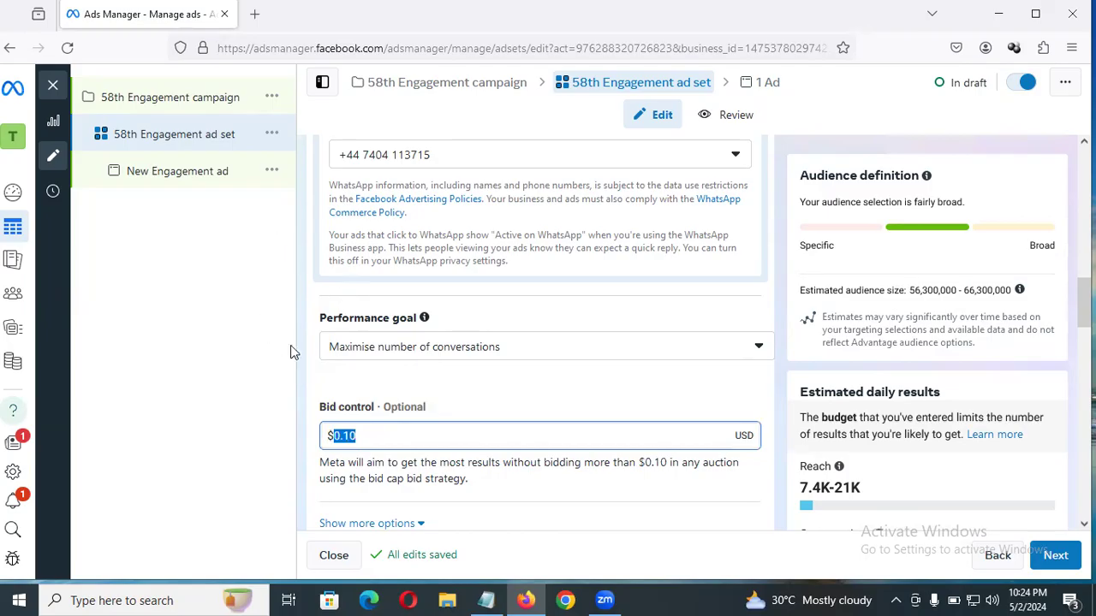
left_click(313, 370)
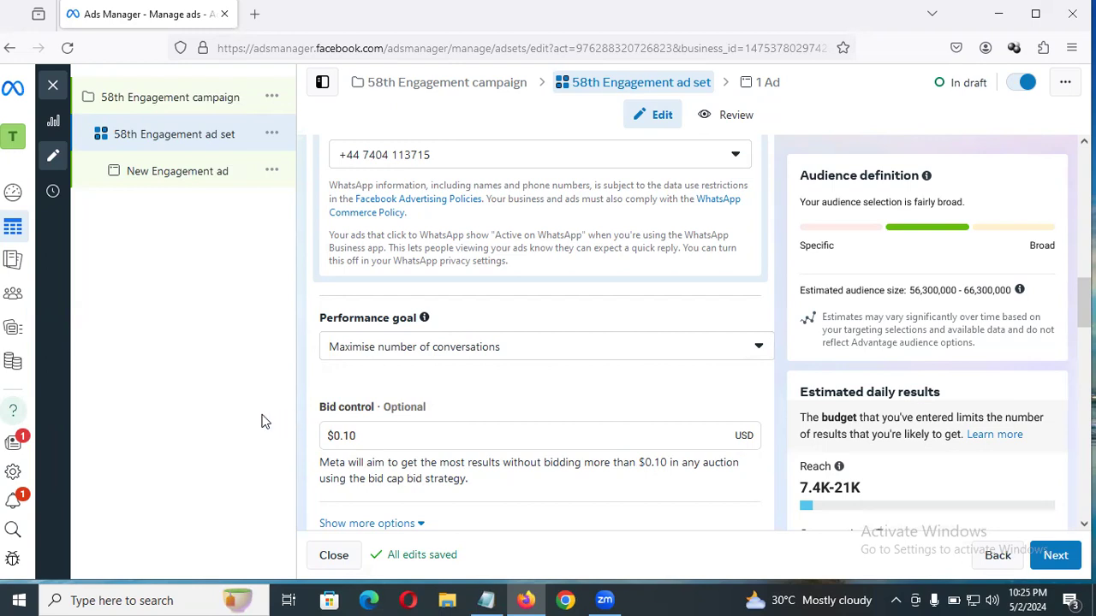
left_click_drag(380, 407, 312, 435)
left_click(377, 438)
left_click(311, 435)
left_click_drag(358, 436, 318, 440)
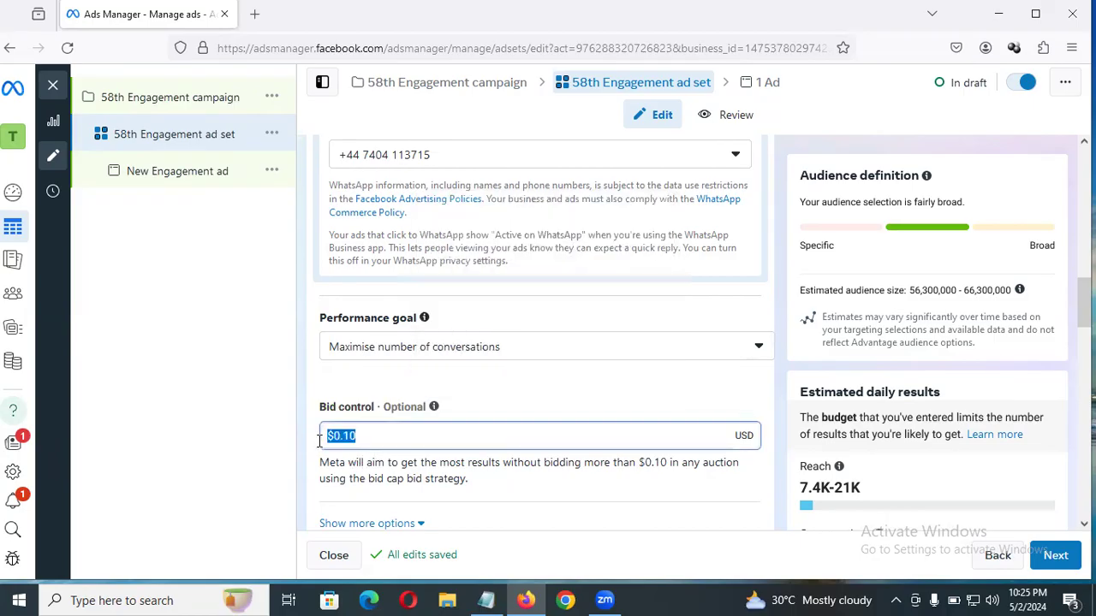
left_click(304, 411)
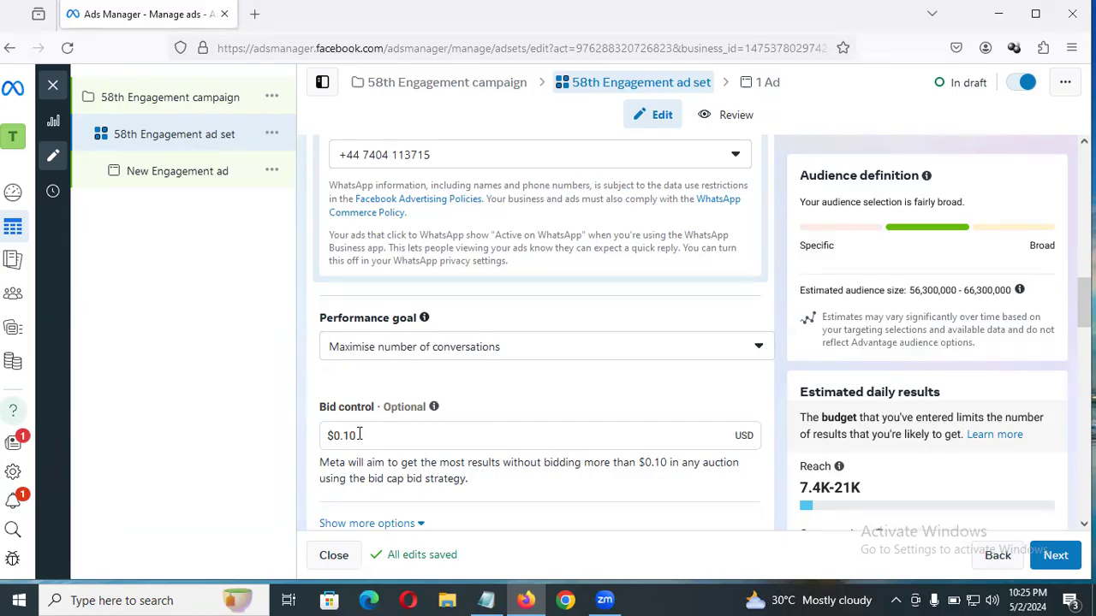
left_click_drag(374, 435, 322, 437)
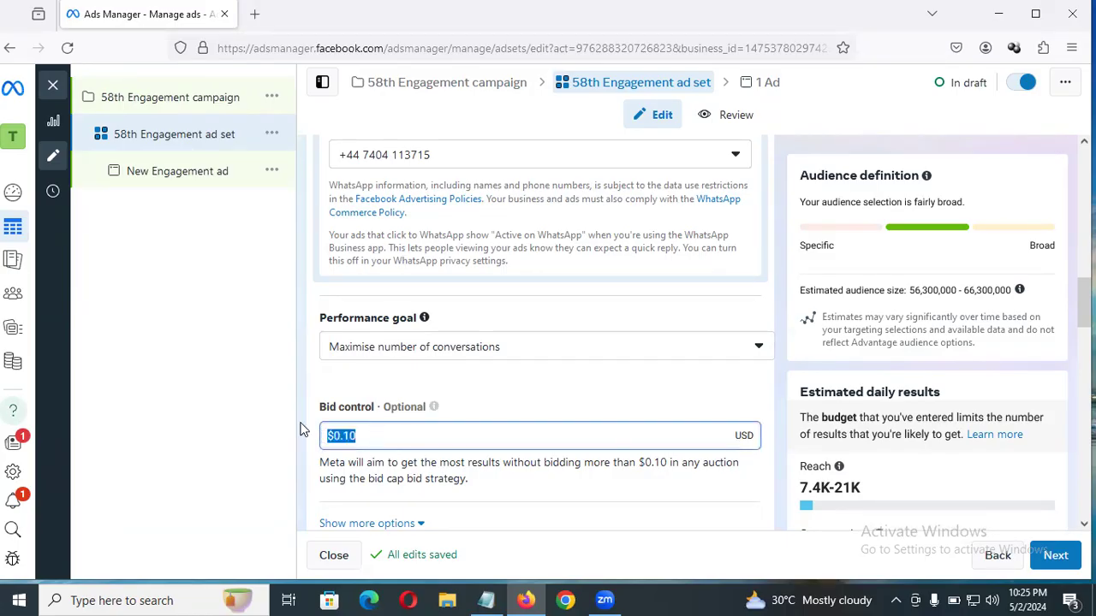
left_click(300, 428)
left_click_drag(379, 438, 249, 441)
left_click(253, 417)
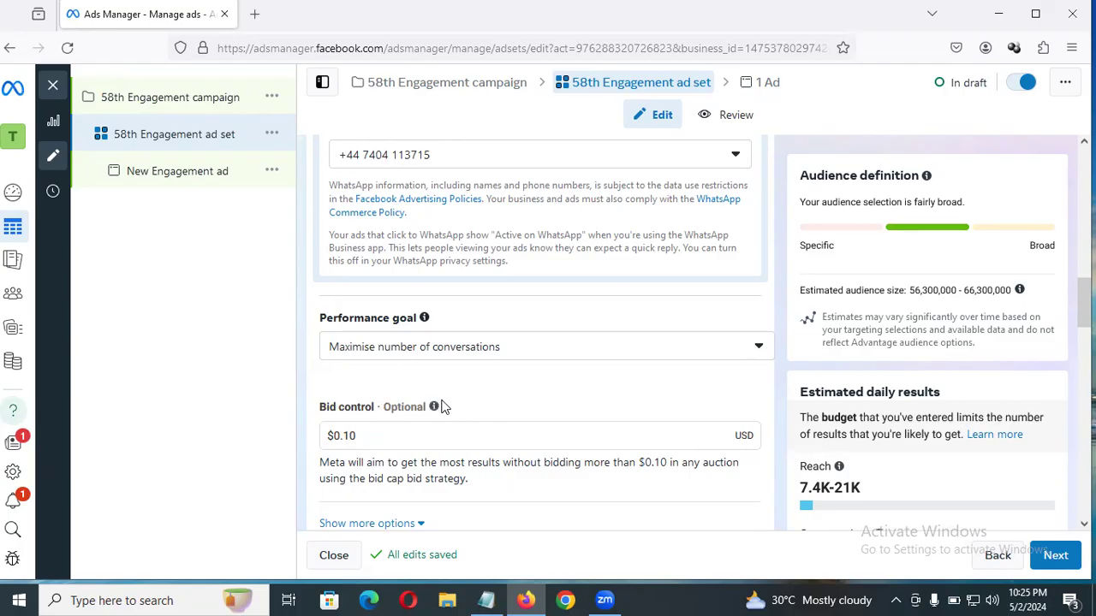
left_click(369, 436)
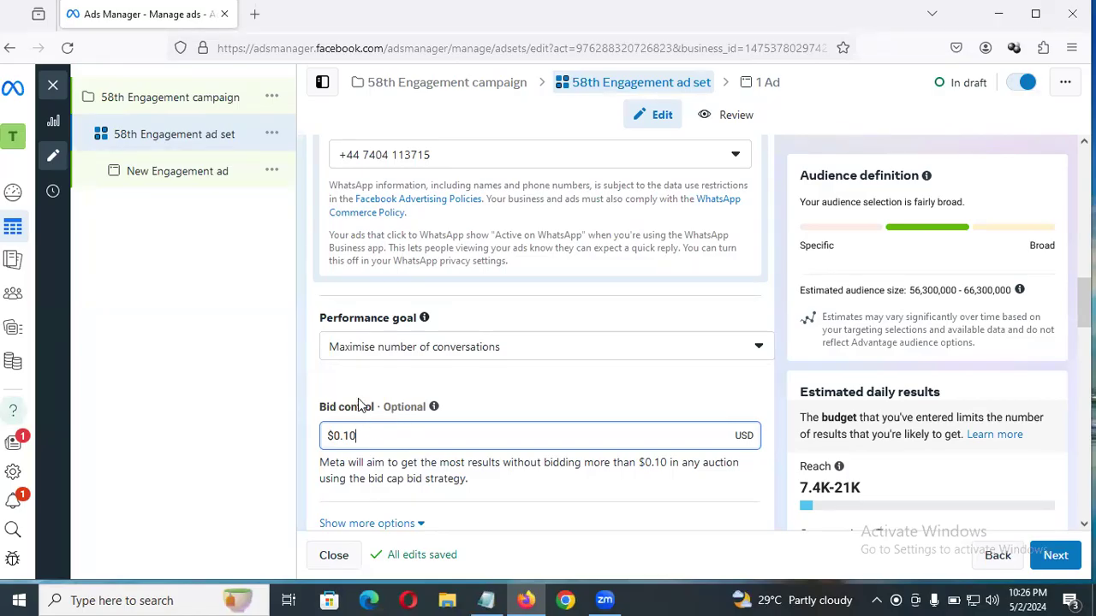
left_click_drag(360, 435, 336, 432)
left_click(307, 439)
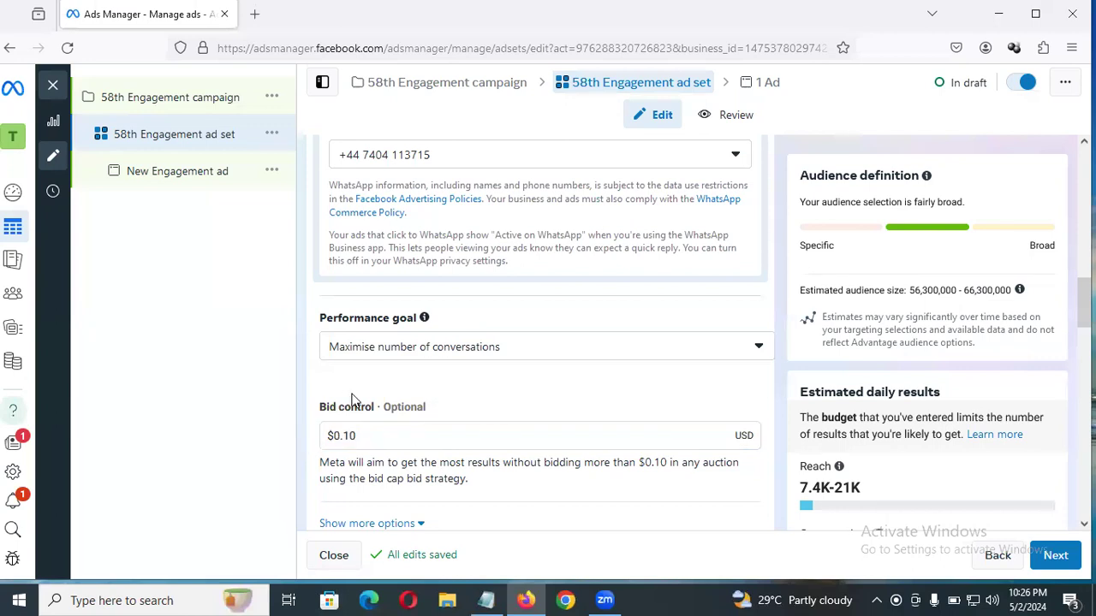
left_click(385, 434)
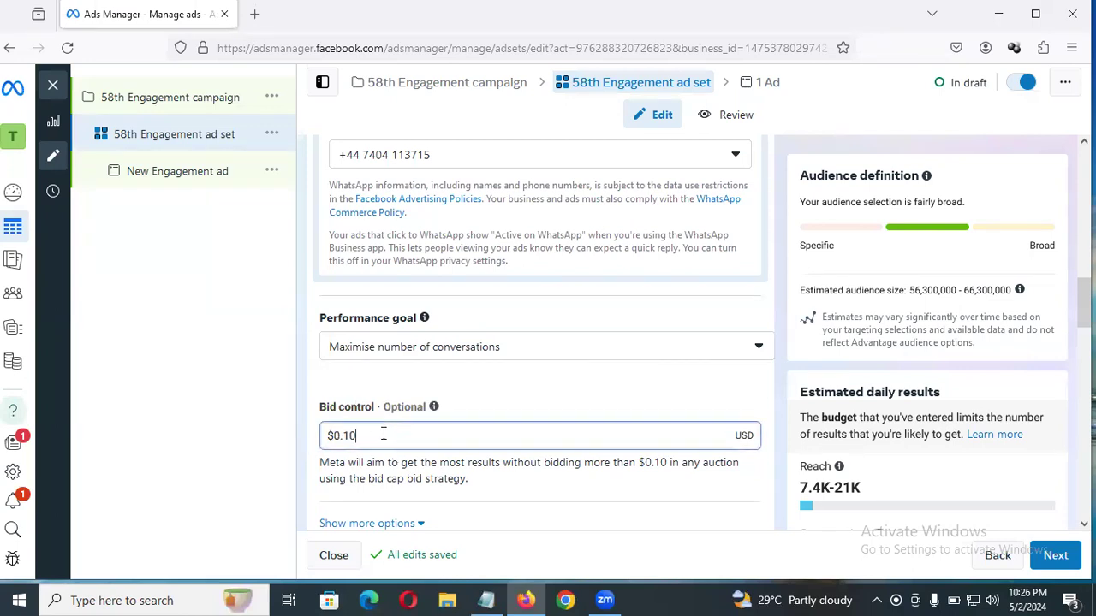
left_click_drag(352, 434, 331, 434)
left_click(368, 431)
double_click(350, 434)
left_click(388, 435)
left_click_drag(379, 435, 324, 434)
left_click(335, 437)
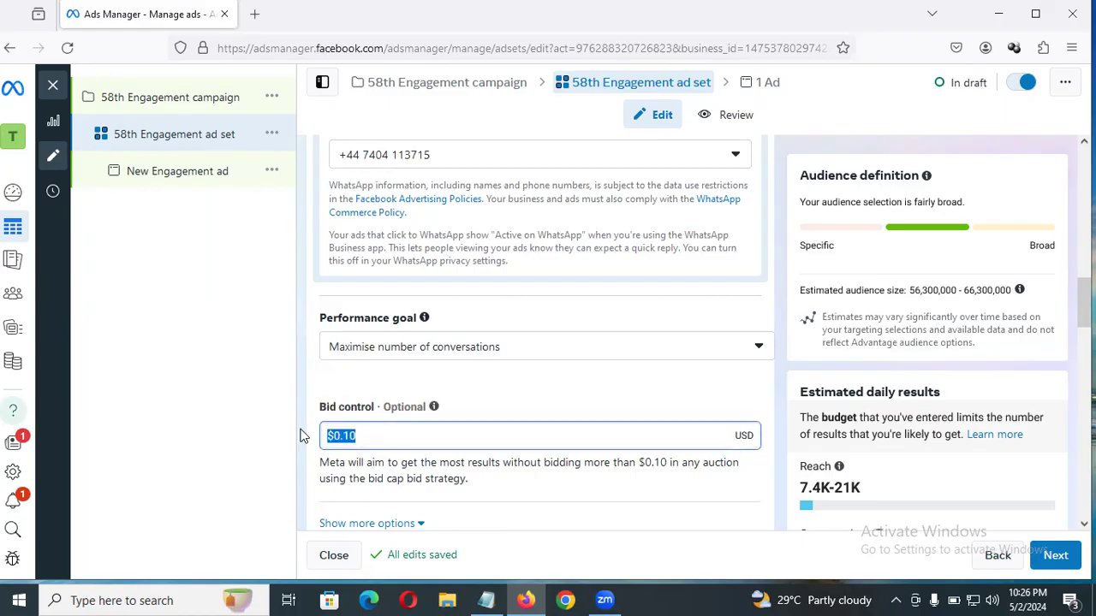
left_click(323, 431)
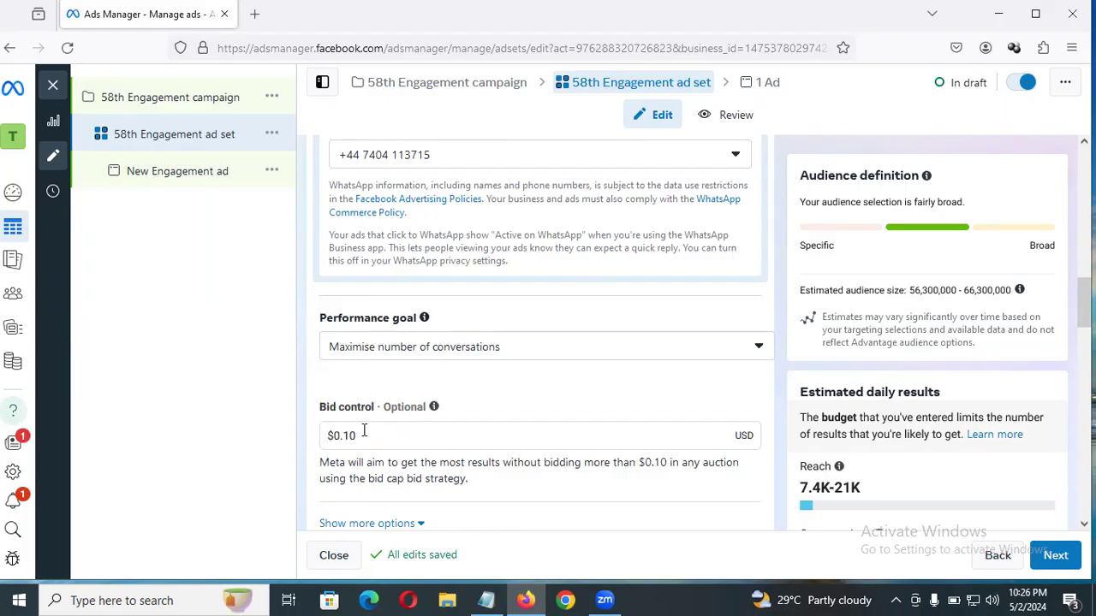
left_click_drag(368, 435, 329, 437)
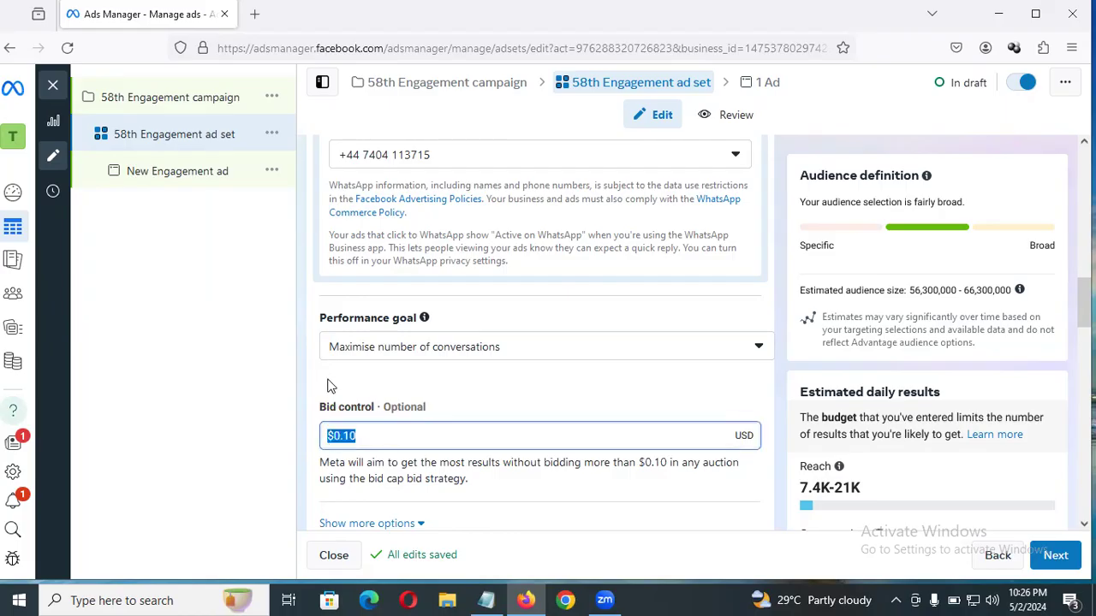
left_click(318, 401)
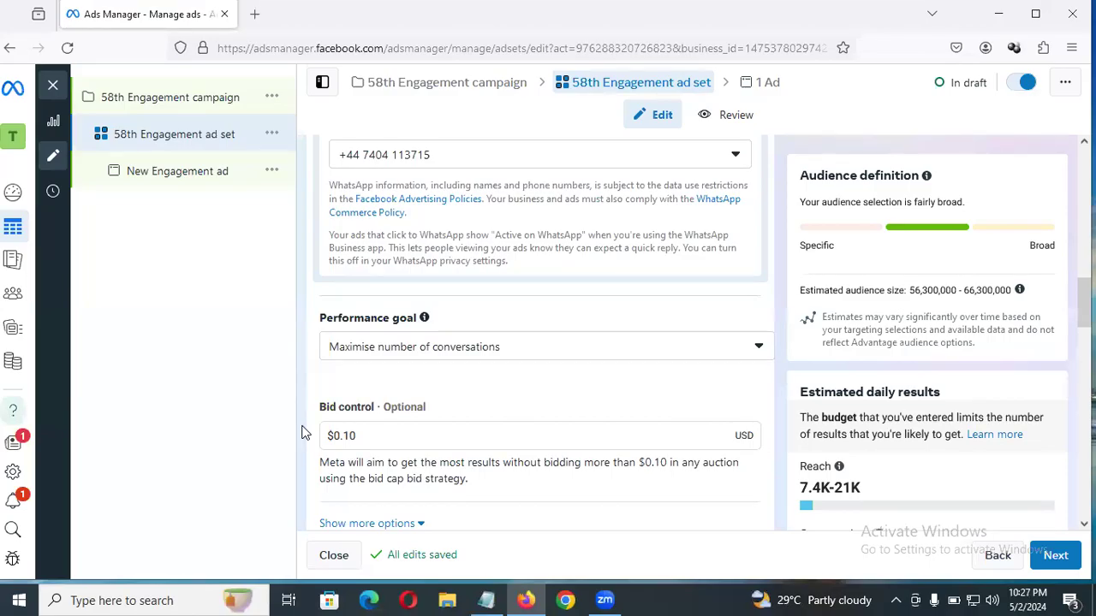
Clear the bid control amount so that the optional field is left empty
left_click(381, 438)
key("ctrl+a")
left_click(371, 436)
left_click_drag(371, 436, 325, 436)
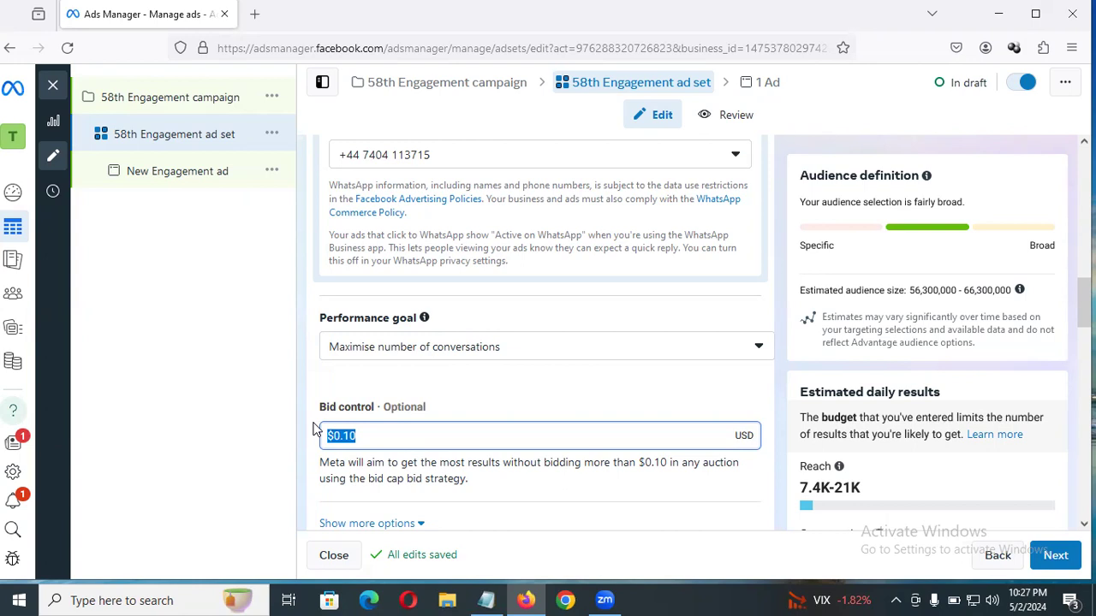
key("BackSpace")
left_click_drag(426, 407, 387, 396)
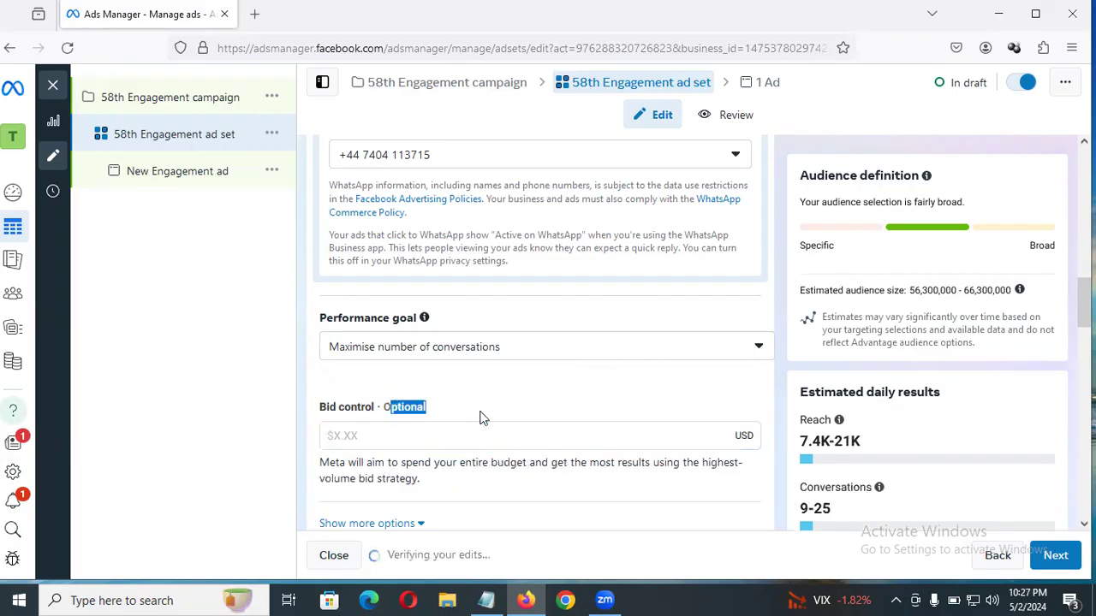
left_click(584, 415)
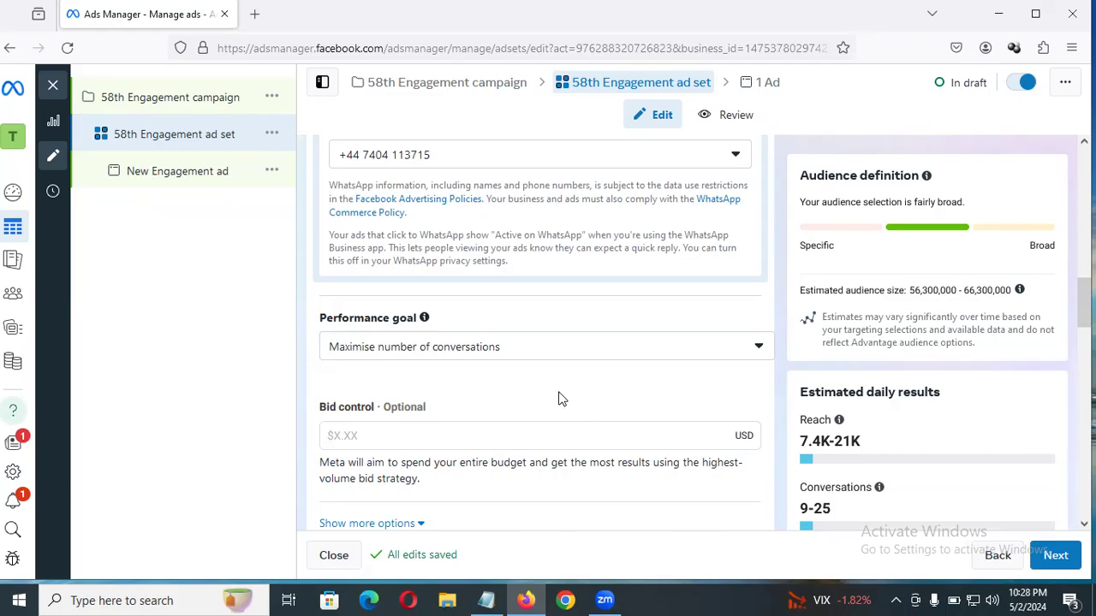
left_click(442, 432)
left_click(467, 411)
left_click(370, 430)
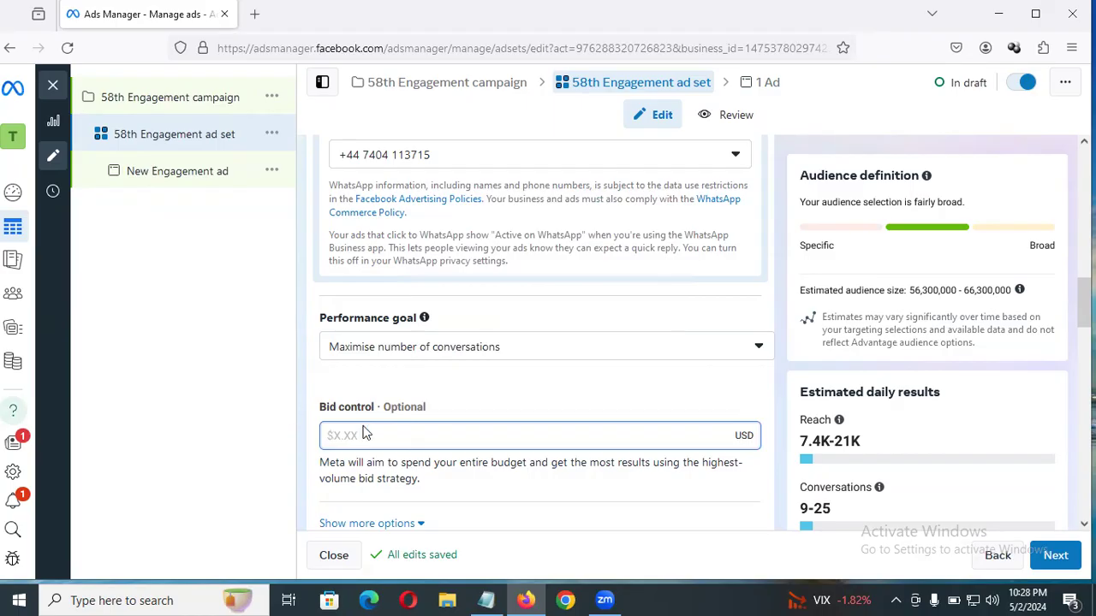
left_click(284, 452)
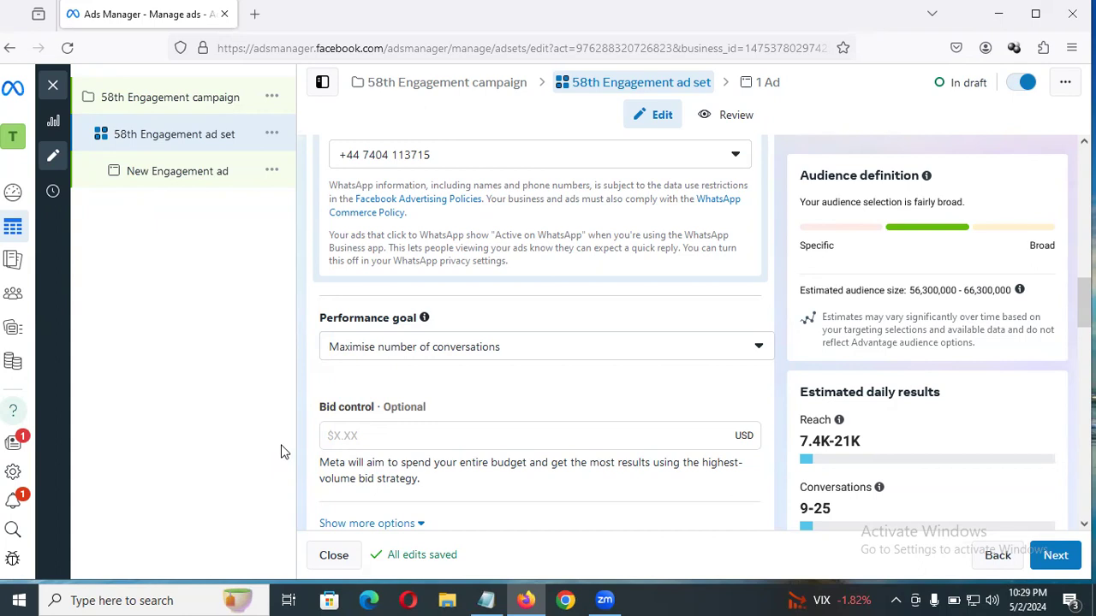
left_click(373, 435)
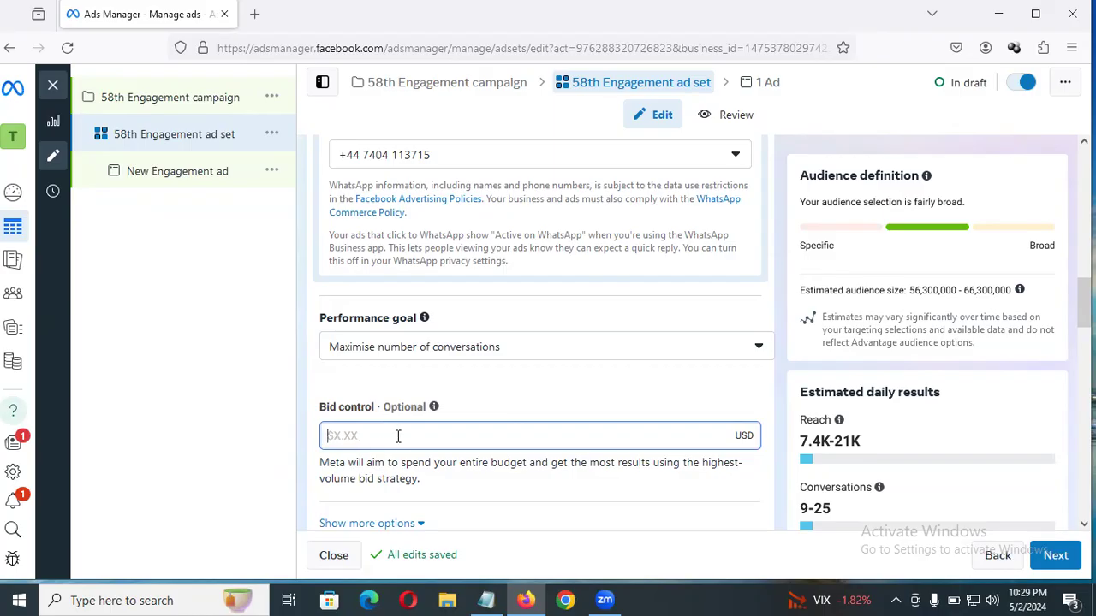
left_click(272, 437)
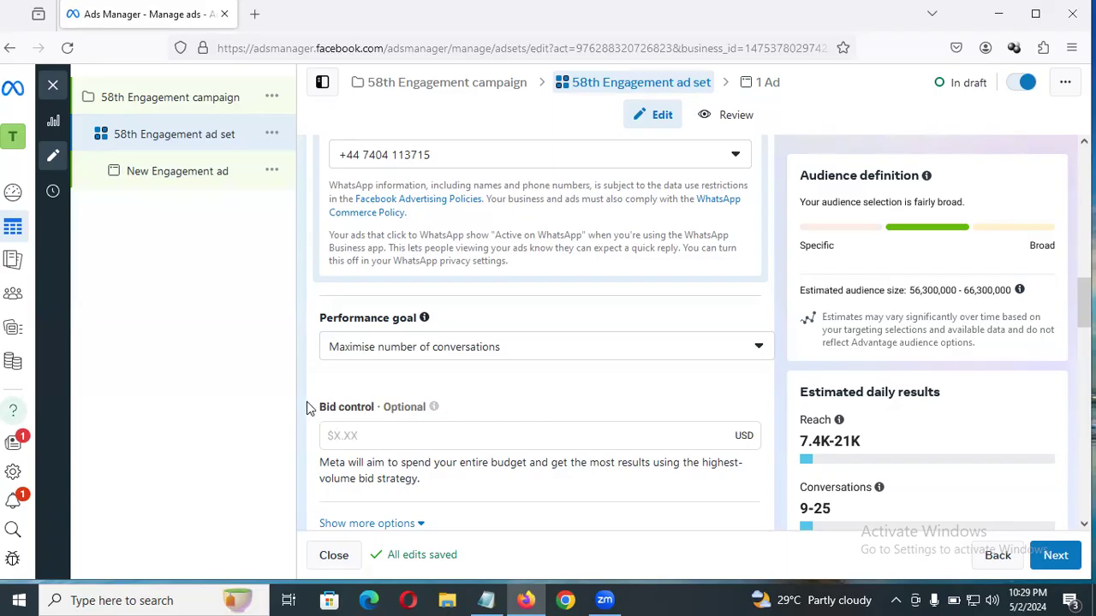
left_click(349, 433)
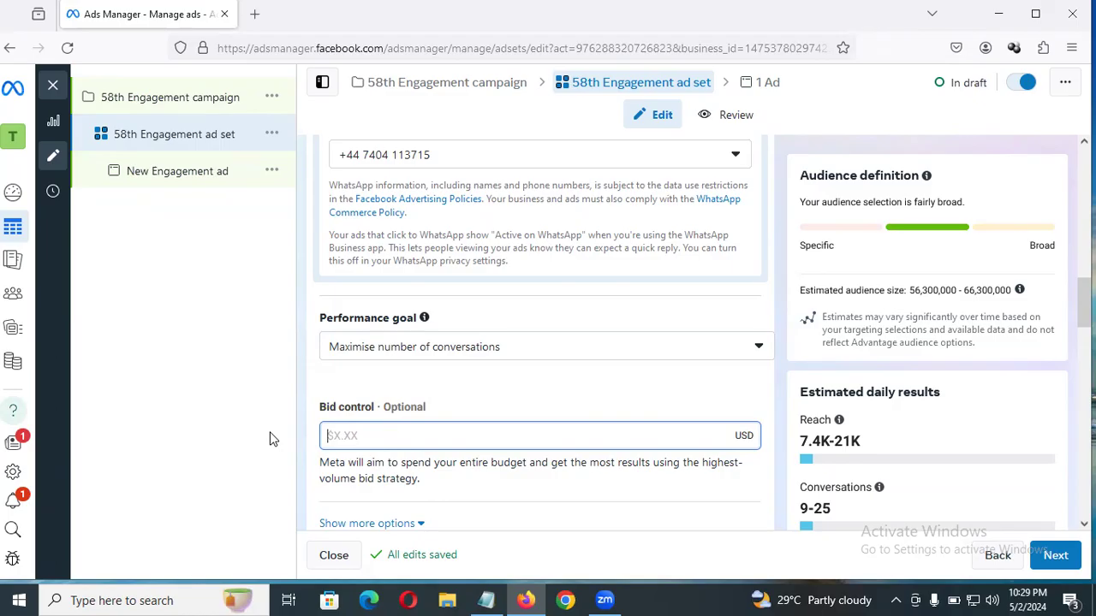
left_click(334, 391)
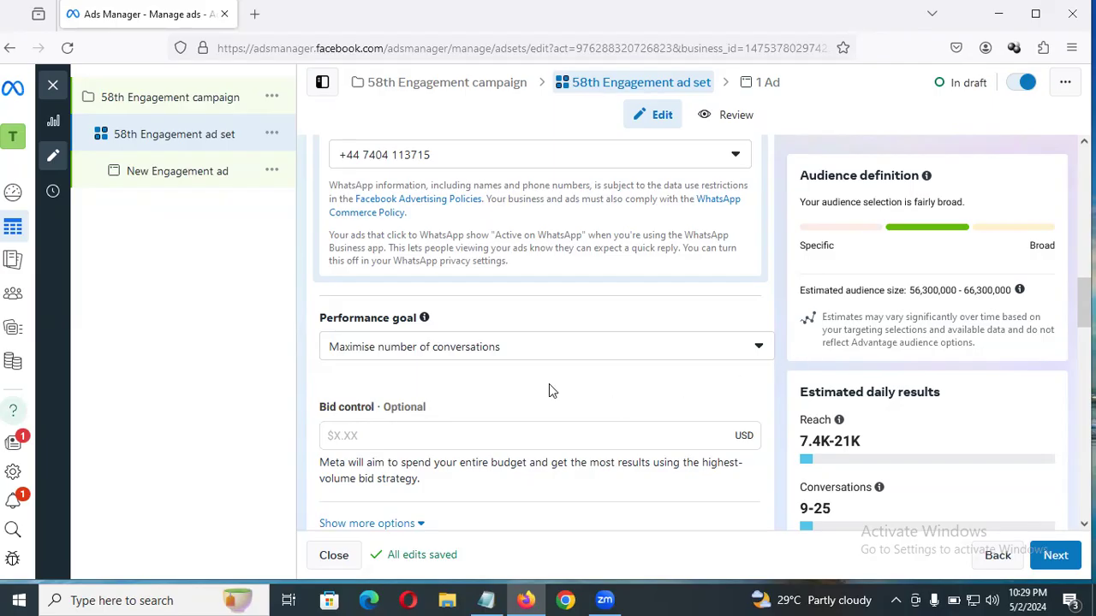
Show more options below the bid control and examine the charging basis and delivery type settings
scroll(548, 386, "down", 2)
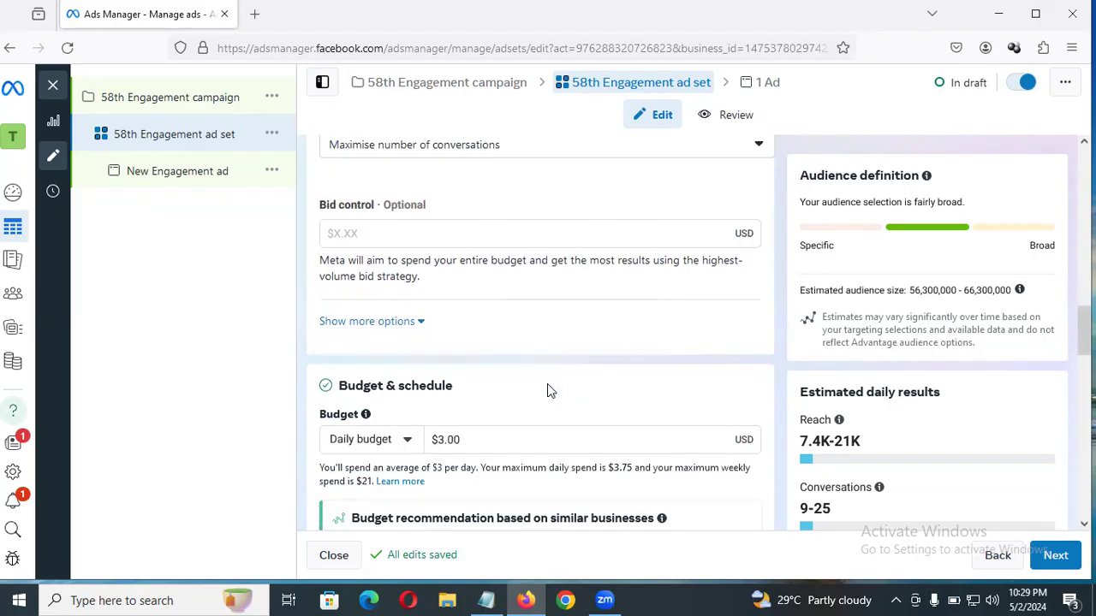
left_click(411, 321)
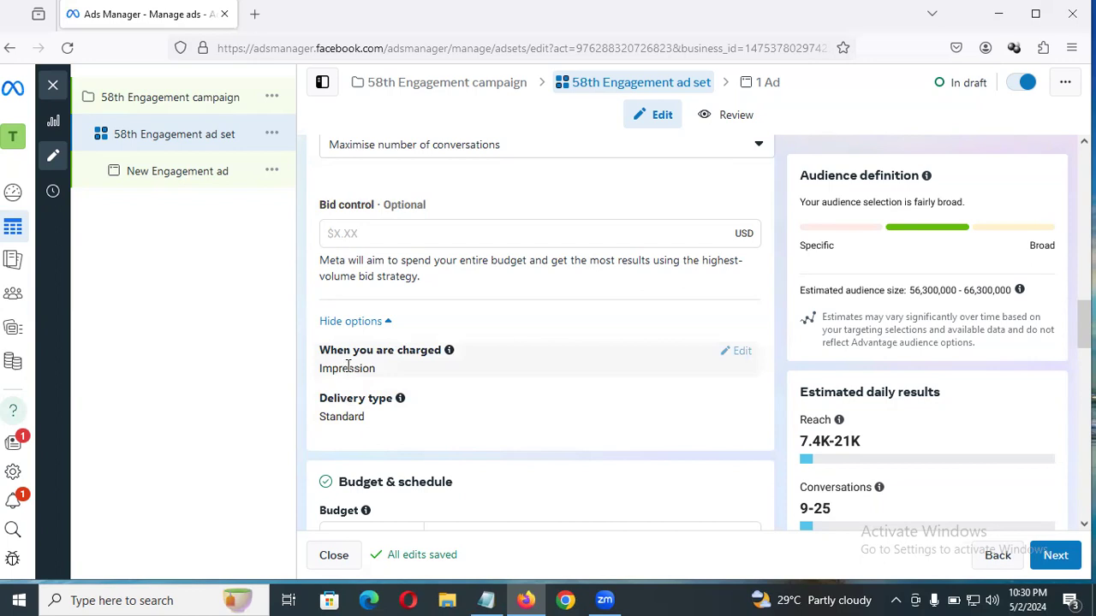
left_click_drag(325, 377, 766, 359)
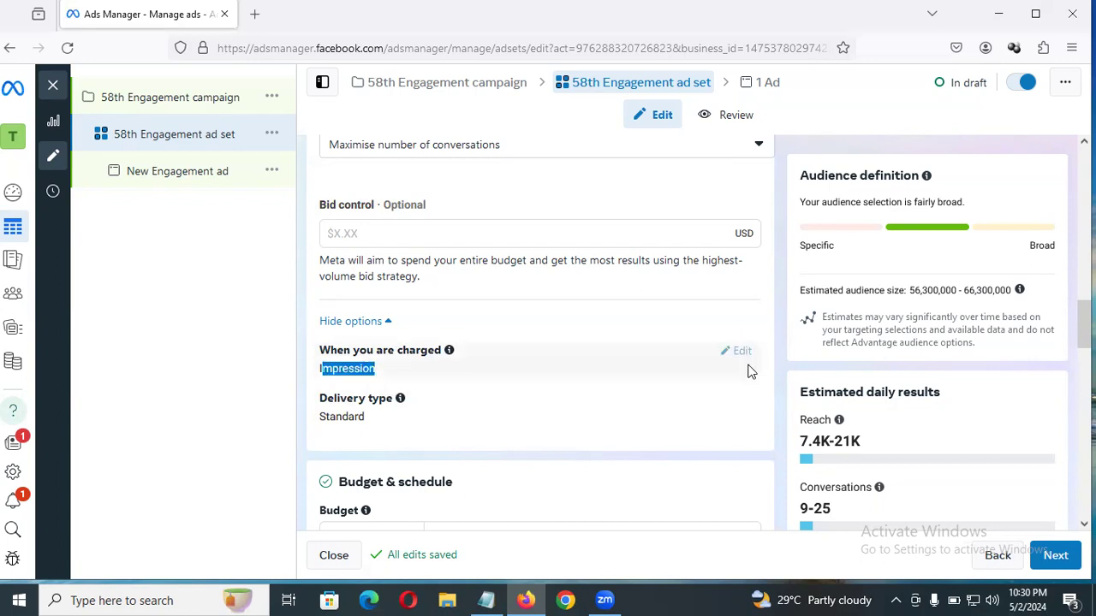
left_click(745, 352)
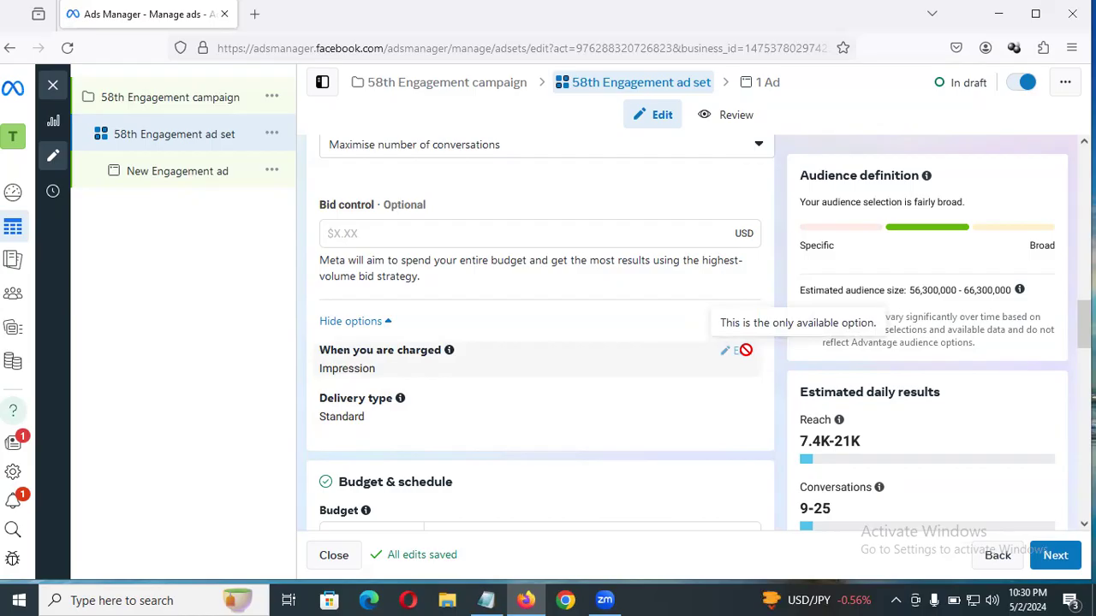
left_click_drag(378, 370, 262, 368)
left_click(264, 368)
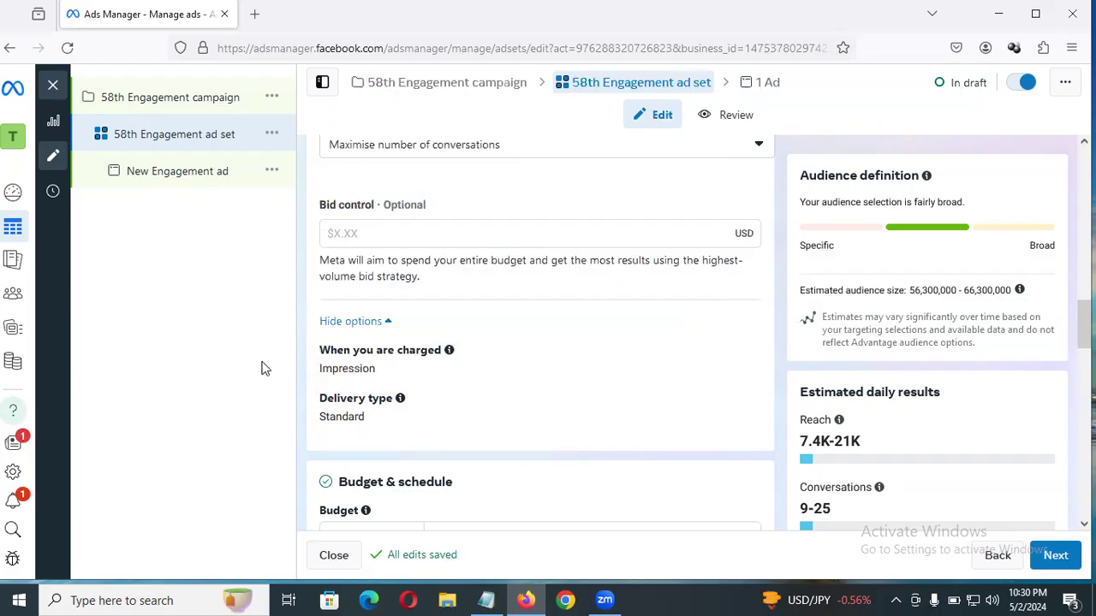
scroll(360, 259, "down", 3)
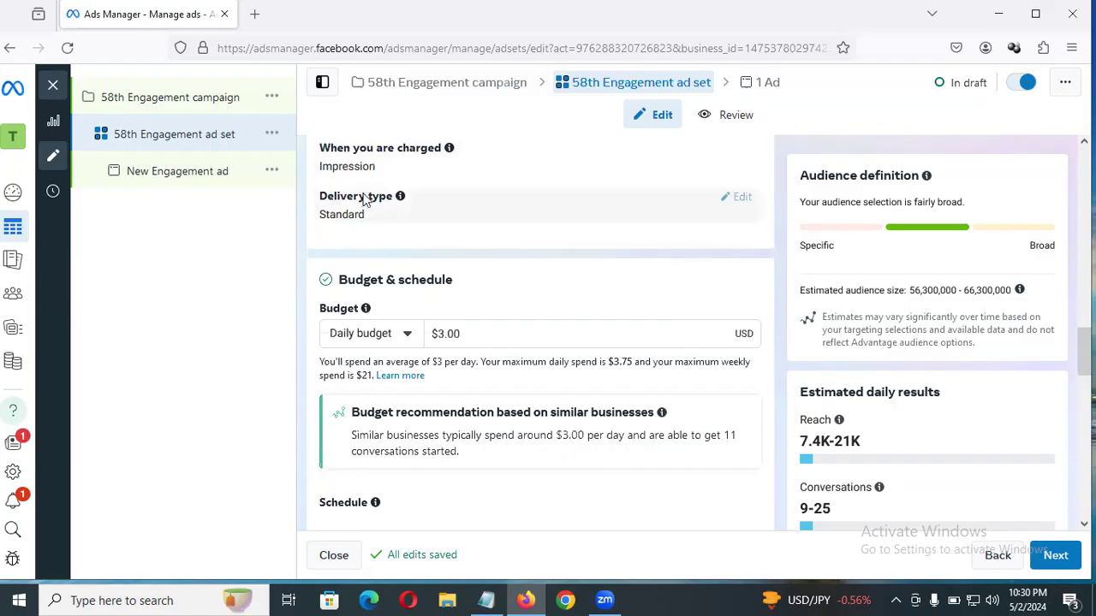
left_click_drag(380, 224, 312, 226)
left_click(379, 227)
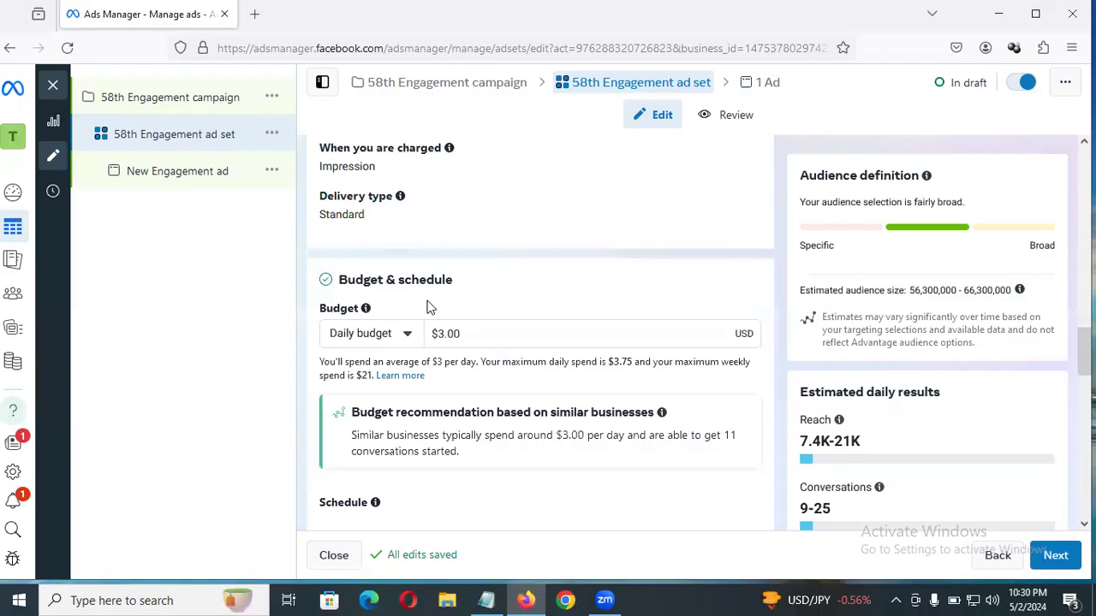
Review the budget types, start date calendar, budget scheduling and ad scheduling settings of the ad set without changing them
left_click(407, 341)
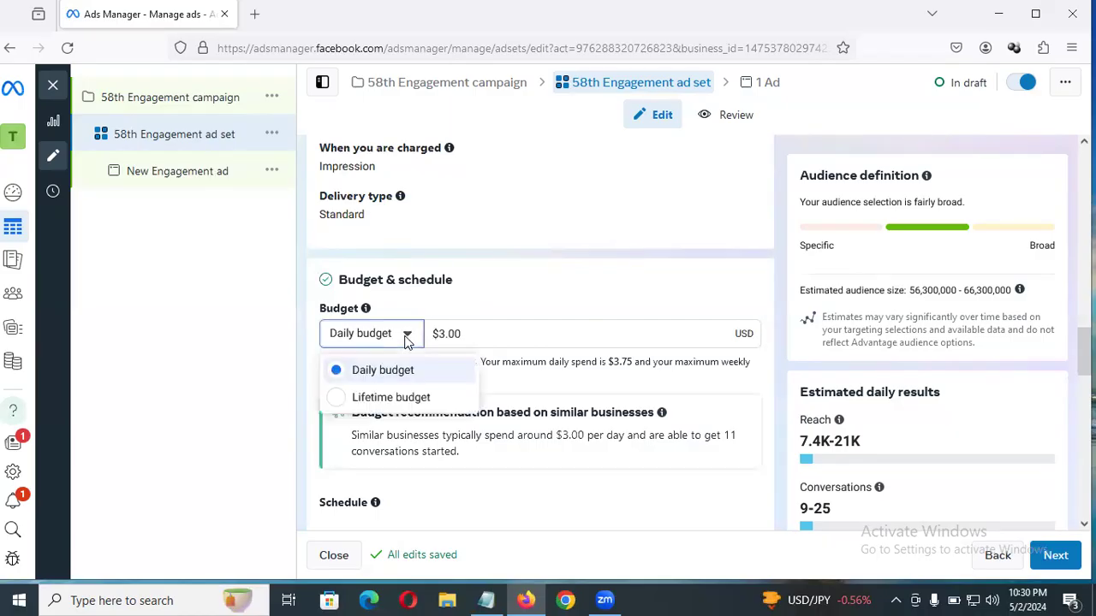
left_click(465, 314)
left_click(436, 333)
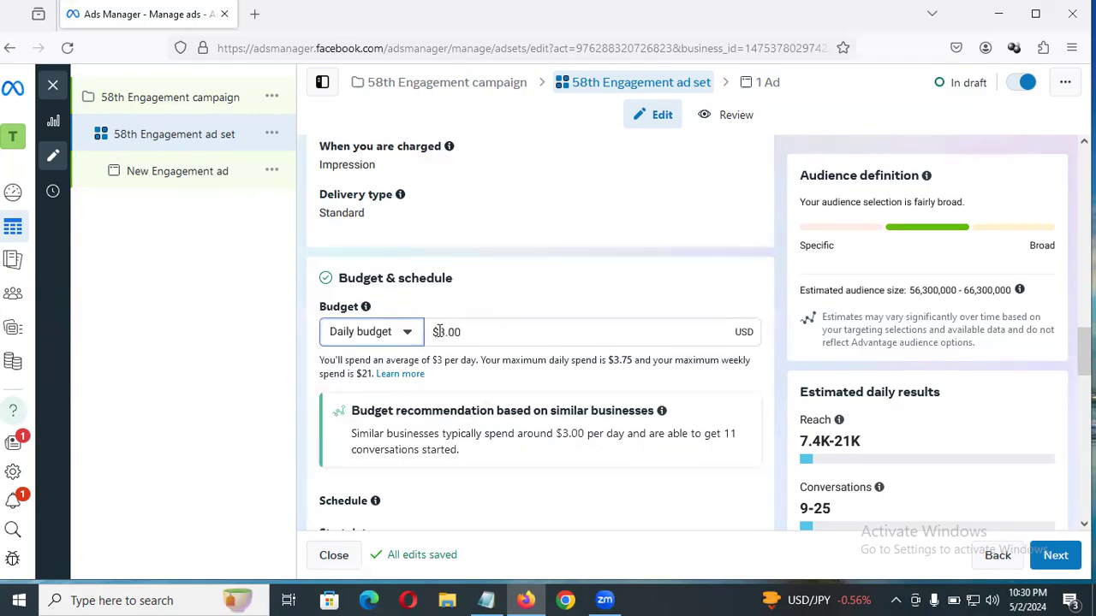
scroll(454, 274, "down", 2)
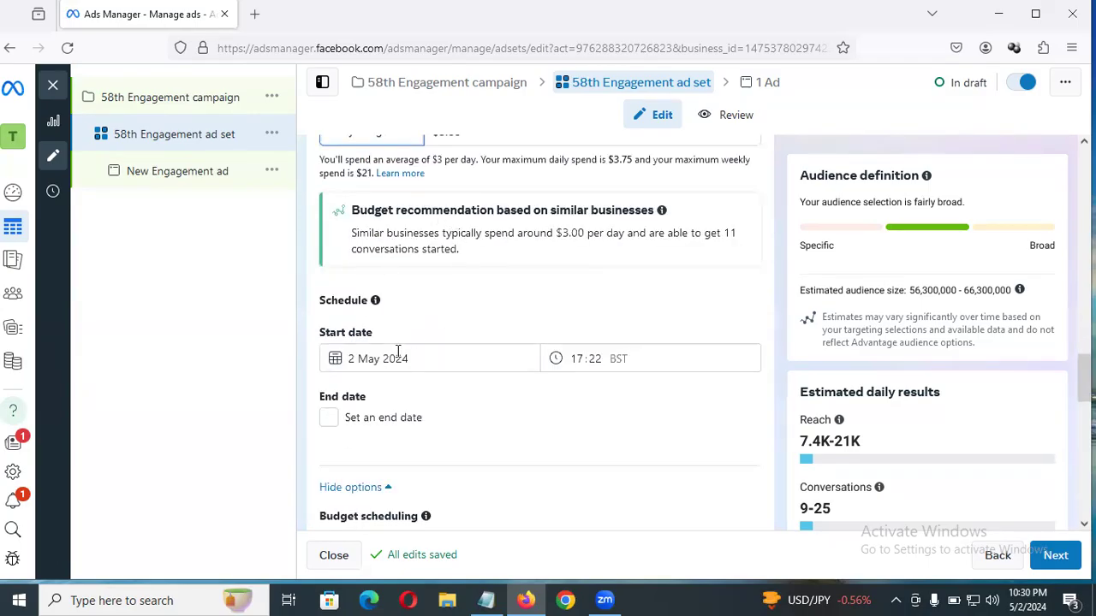
left_click(337, 359)
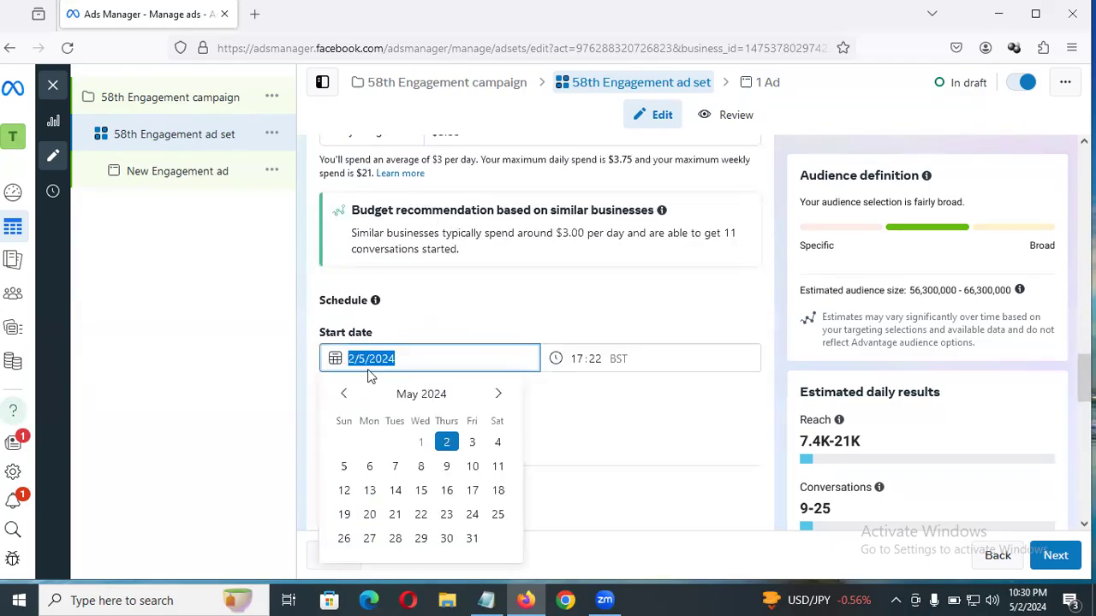
left_click(587, 421)
scroll(653, 400, "down", 2)
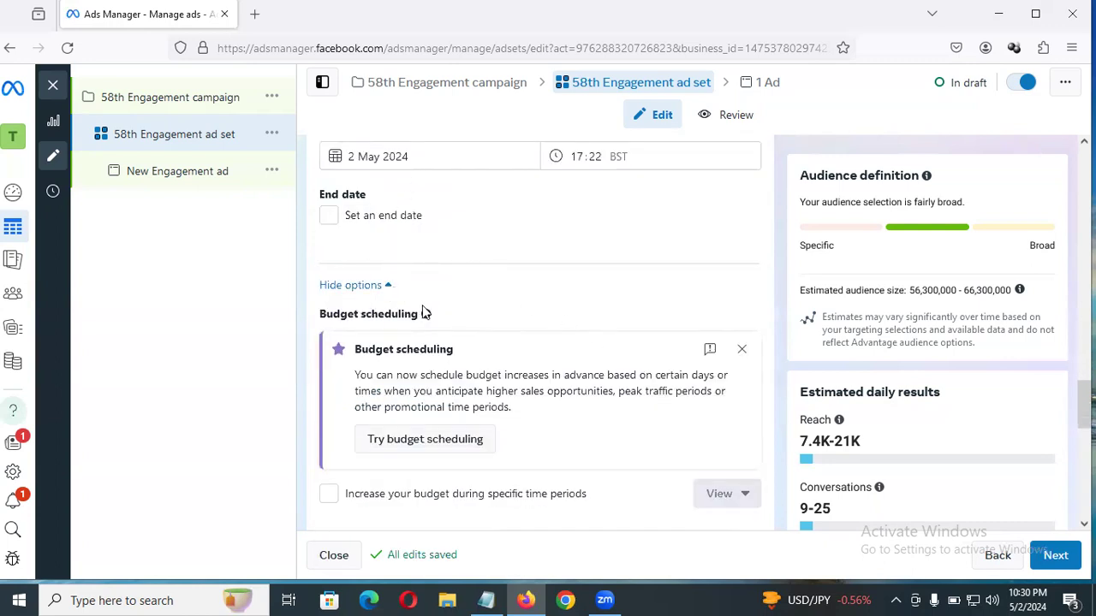
scroll(454, 325, "down", 2)
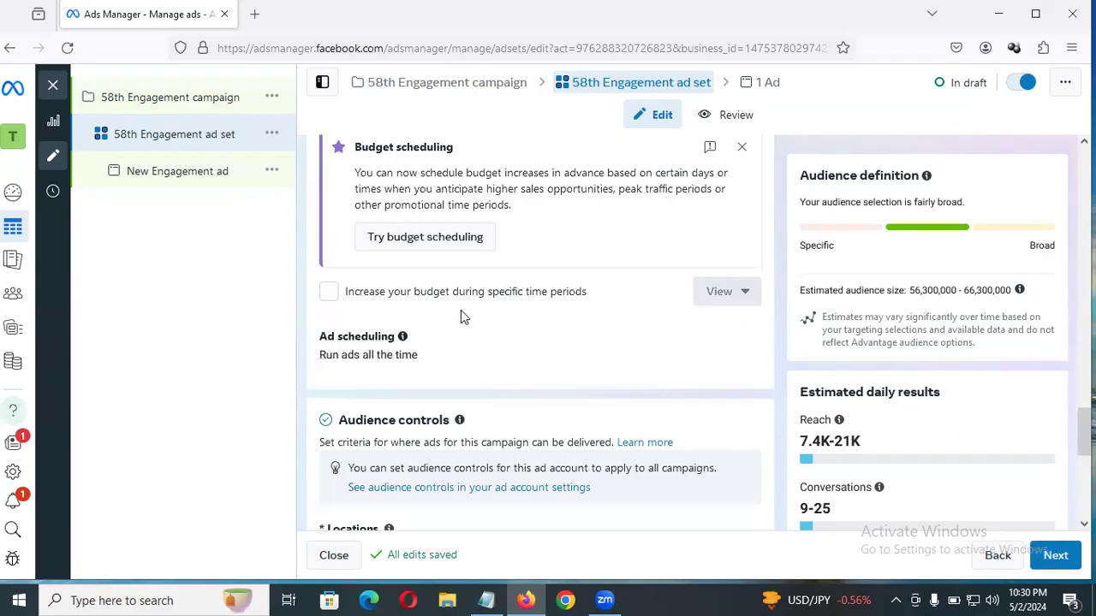
scroll(462, 317, "down", 2)
scroll(469, 351, "up", 2)
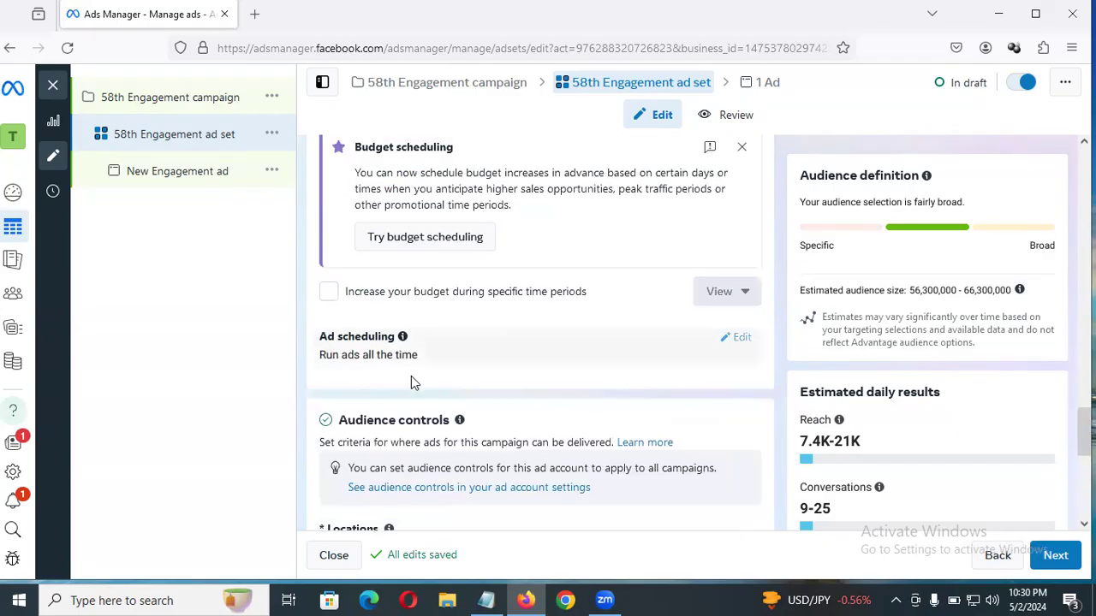
Switch the ad set from Advantage+ audience to the original audience options
scroll(453, 353, "down", 2)
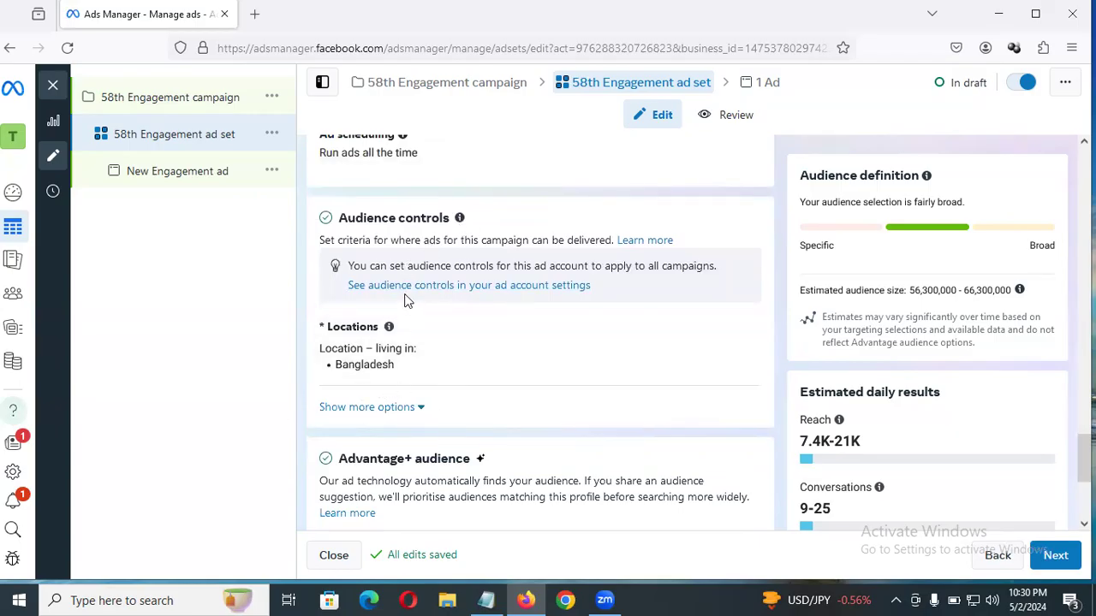
scroll(562, 326, "down", 2)
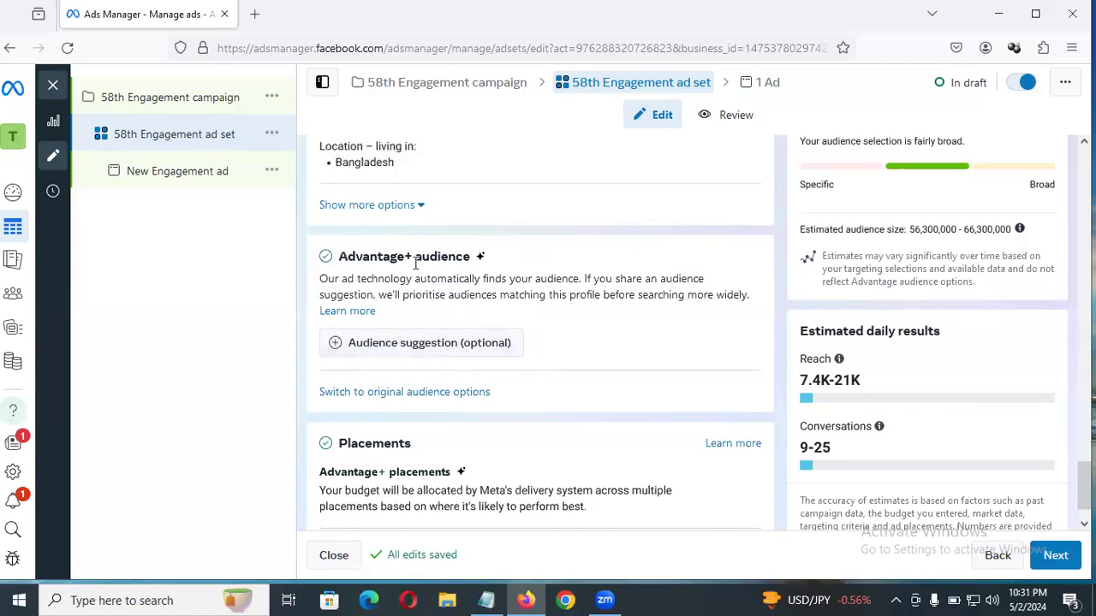
left_click_drag(510, 263, 395, 259)
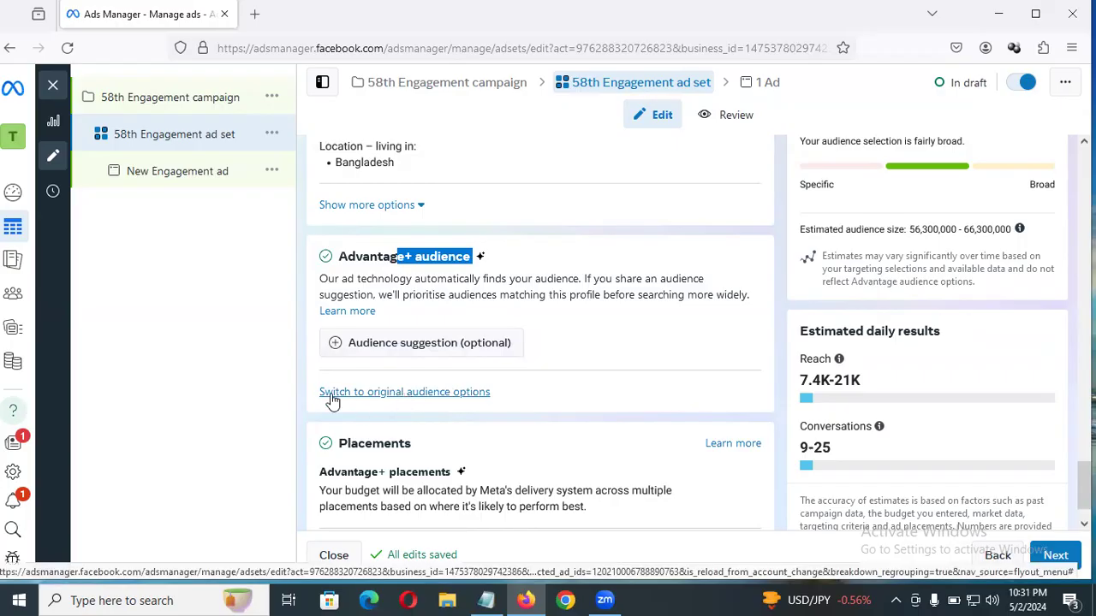
left_click(302, 395)
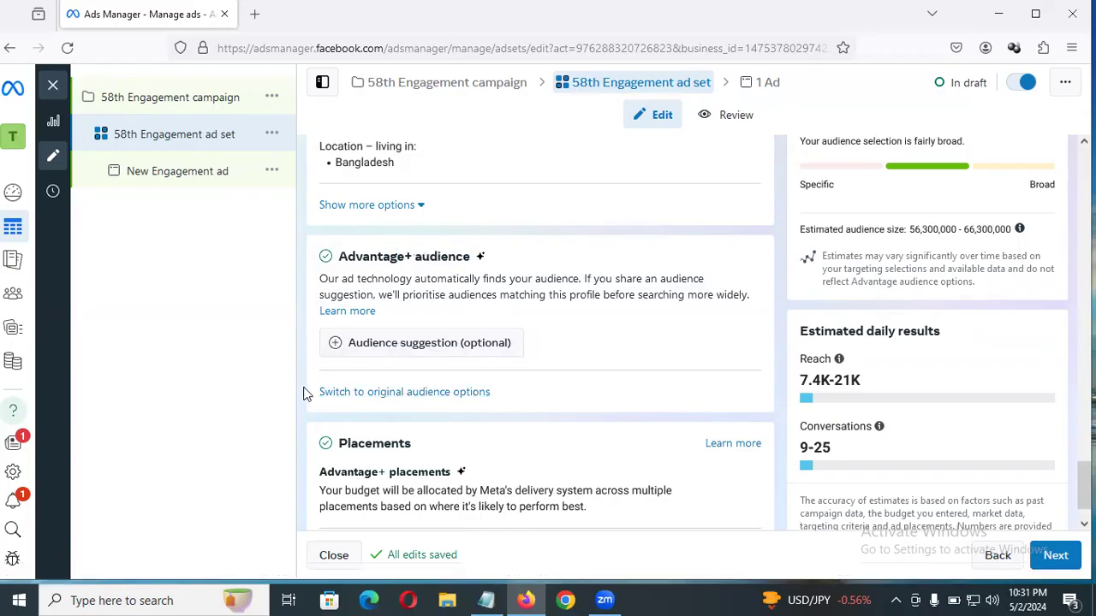
left_click(364, 394)
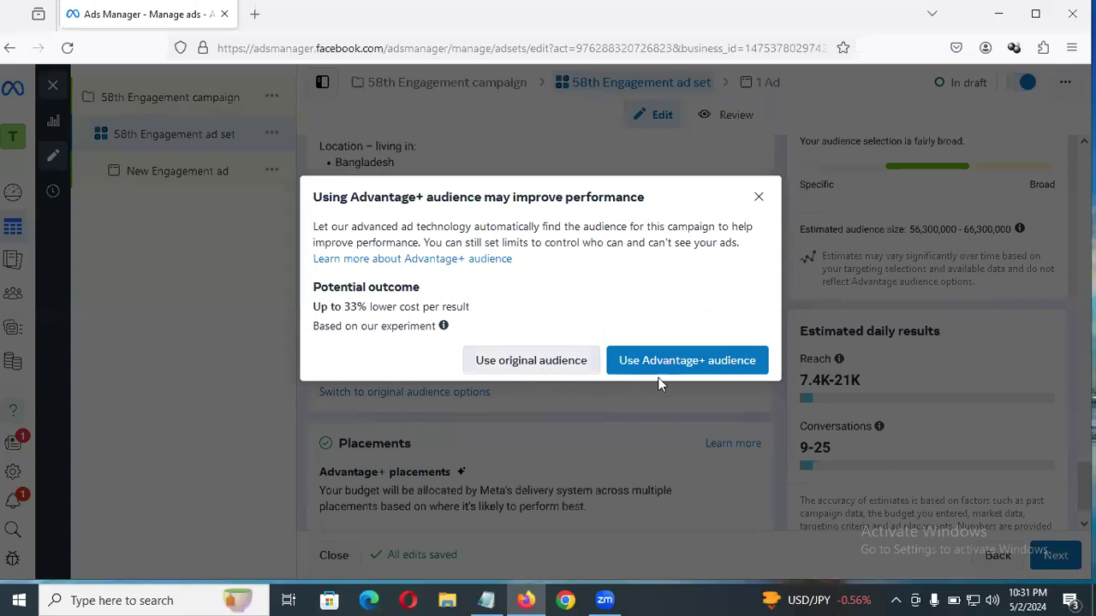
left_click(499, 368)
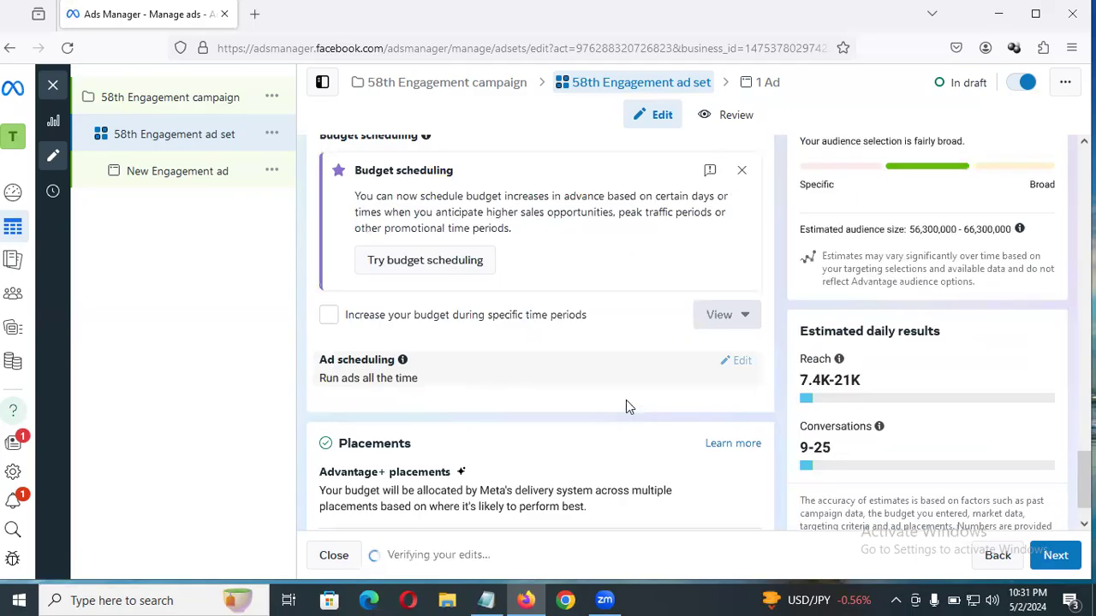
Dismiss the Advantage lookalike notice under Custom Audiences in the original audience settings
scroll(514, 367, "down", 4)
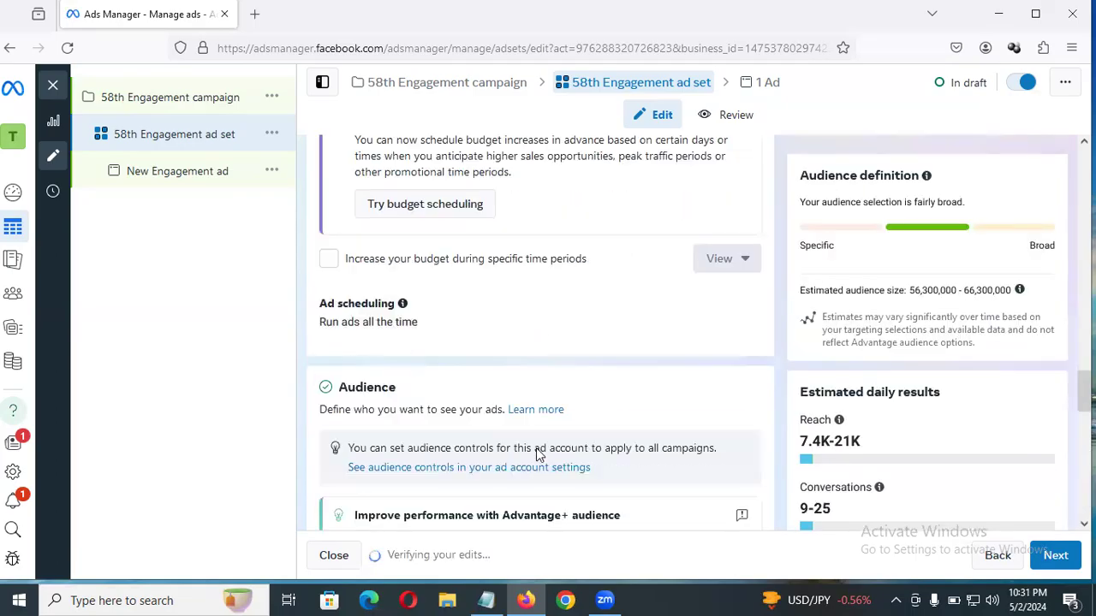
scroll(614, 275, "down", 2)
scroll(717, 325, "up", 2)
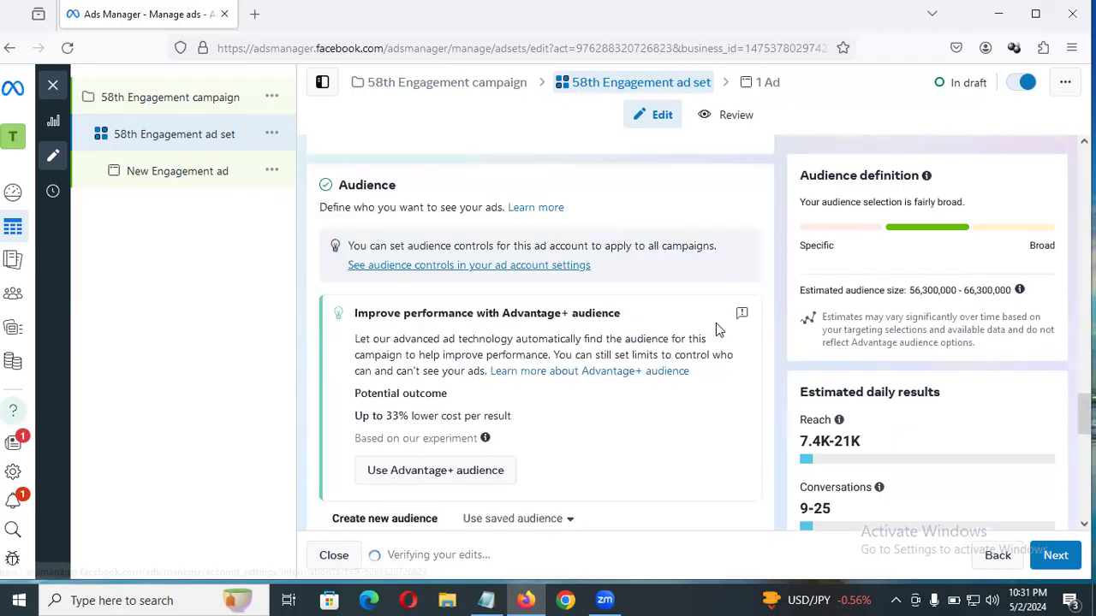
scroll(425, 262, "up", 6)
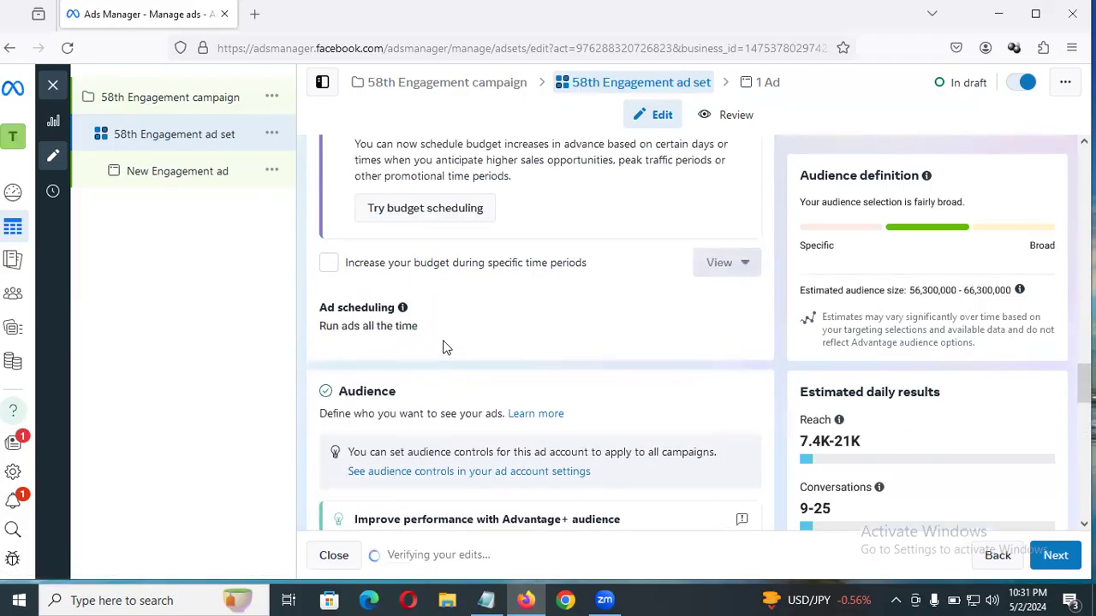
scroll(443, 348, "down", 8)
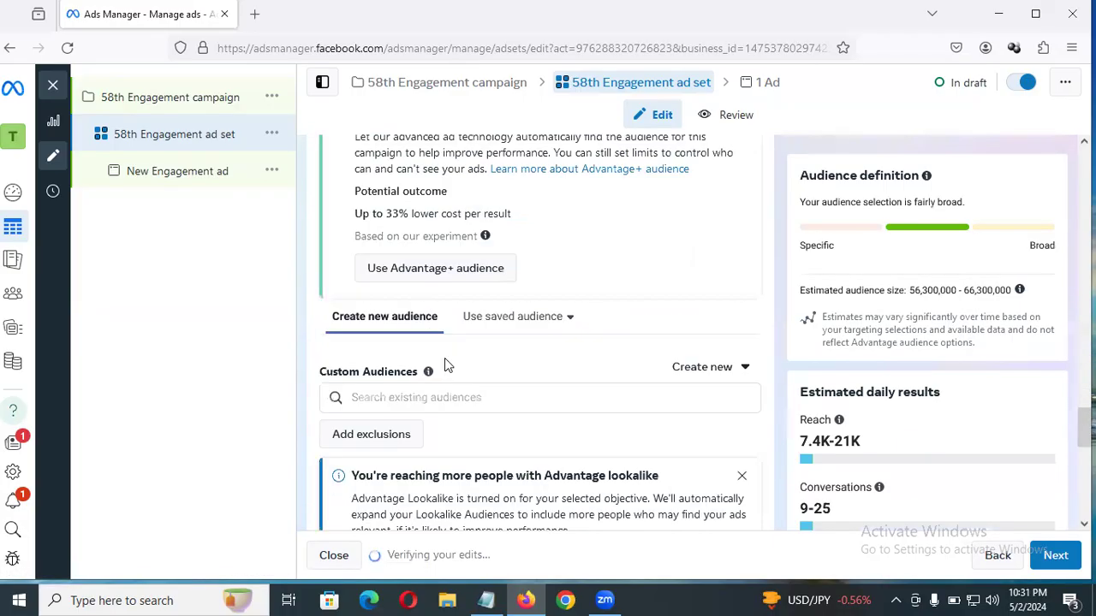
scroll(455, 366, "down", 2)
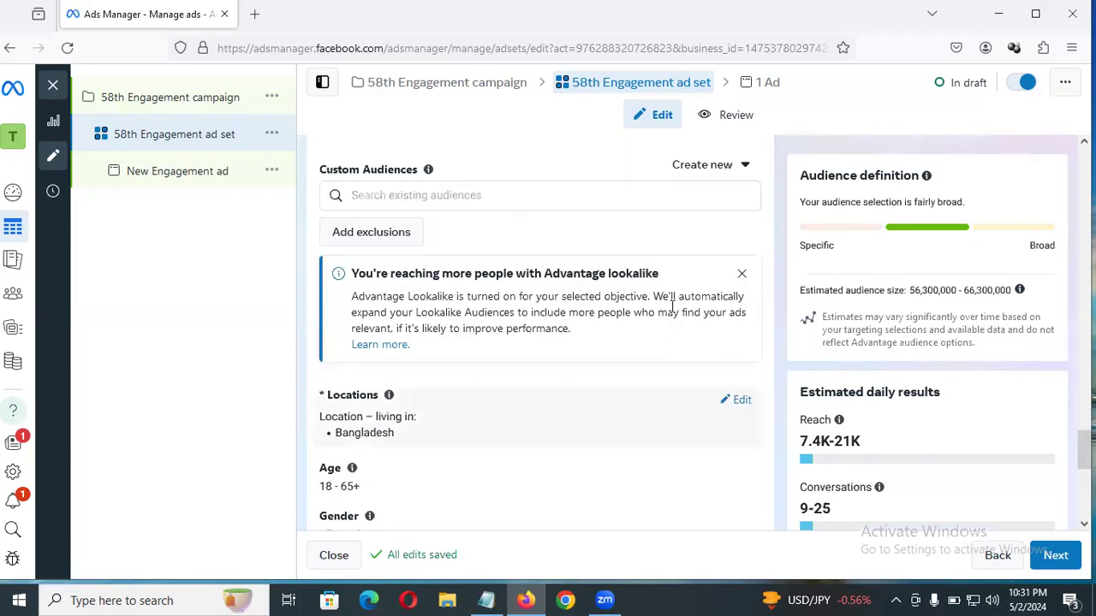
left_click(742, 276)
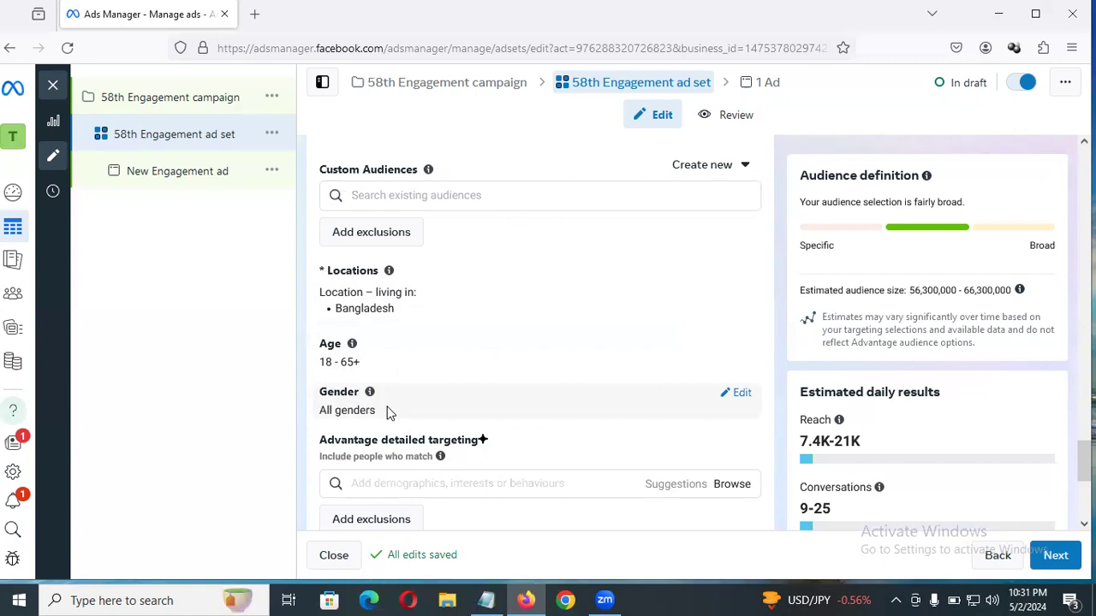
Examine the age, gender, Advantage detailed targeting and language settings of the audience
scroll(492, 376, "down", 2)
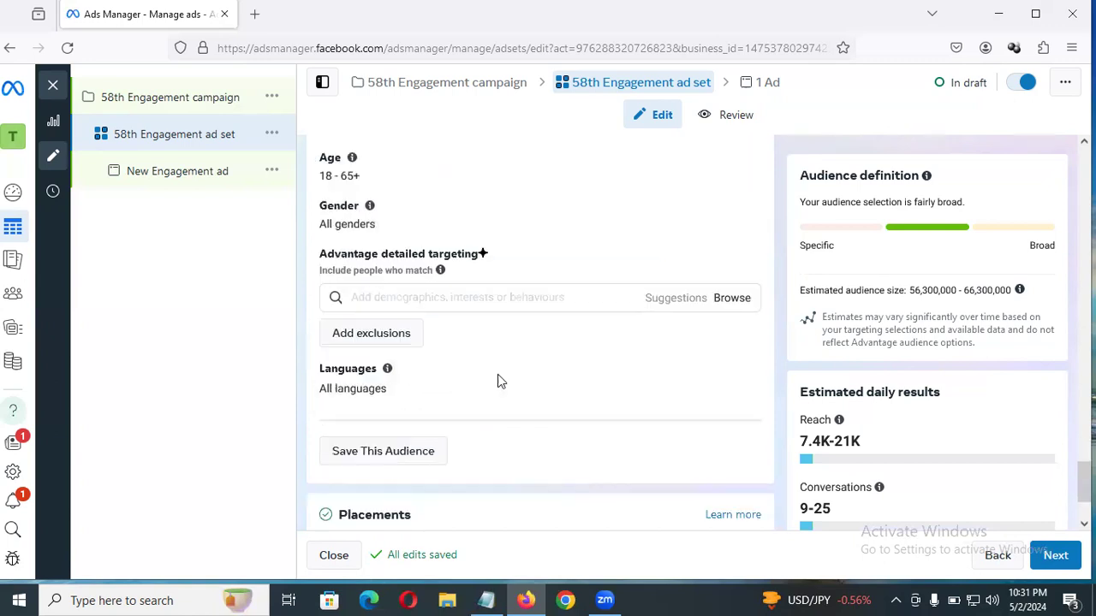
left_click_drag(314, 247, 487, 237)
left_click(497, 237)
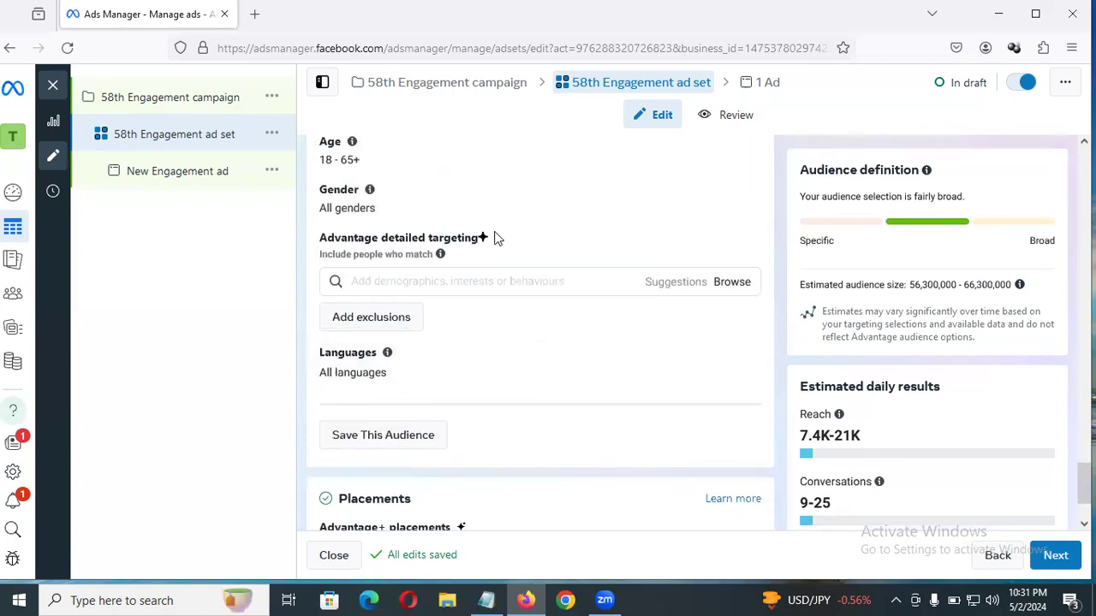
triple_click(389, 240)
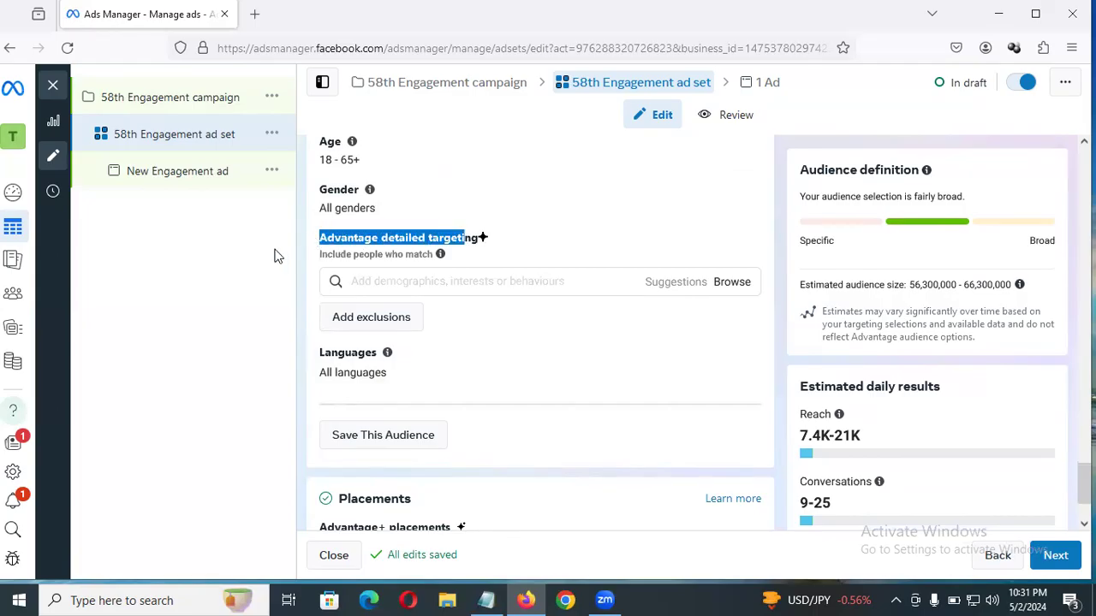
left_click(522, 241)
left_click(527, 278)
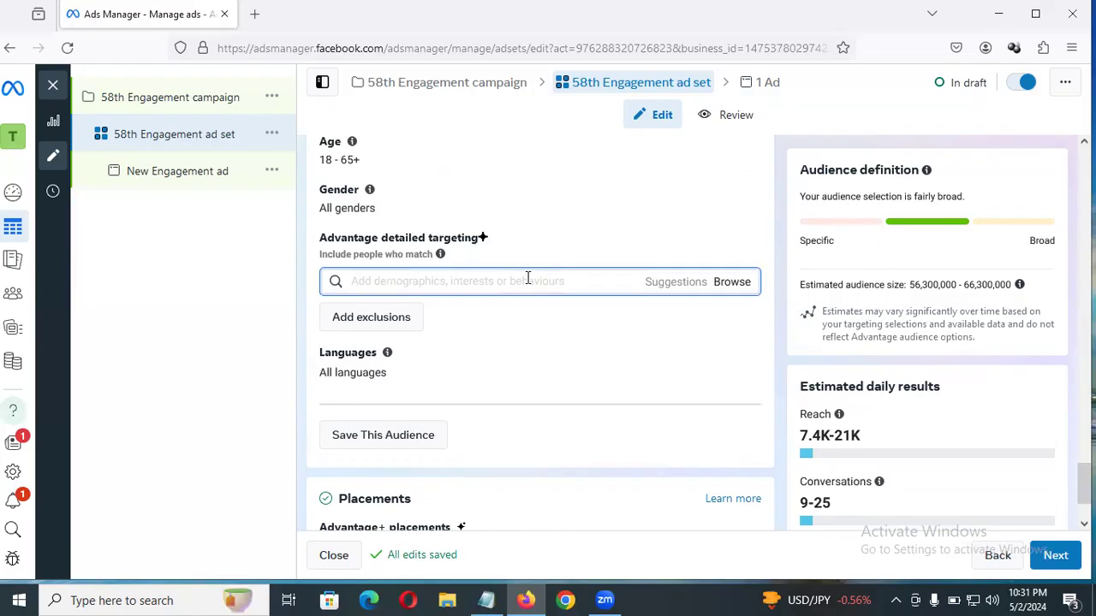
type("s")
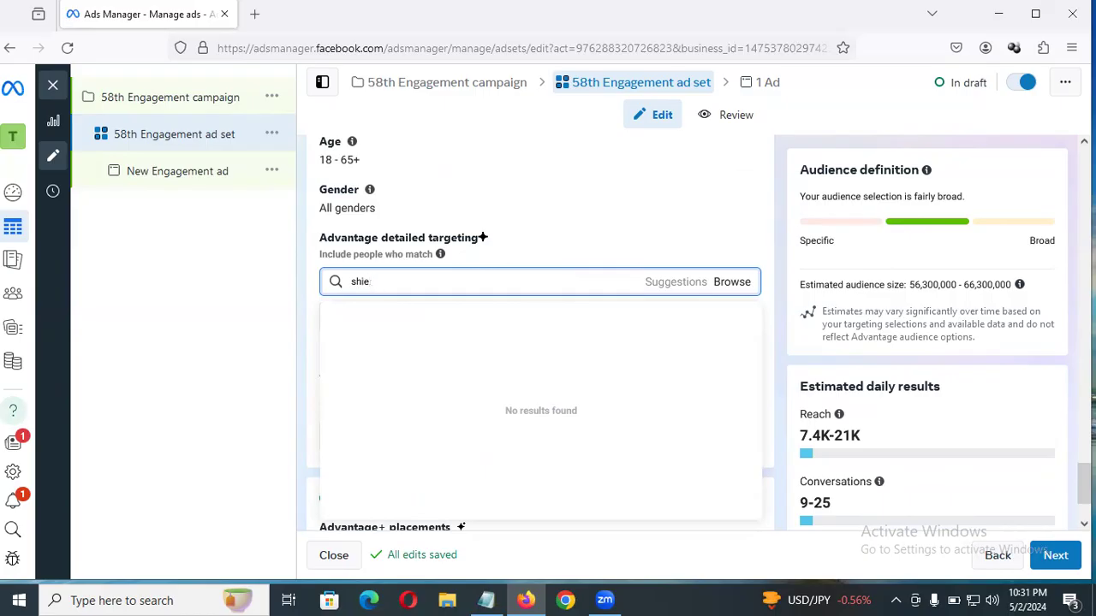
type("hirt")
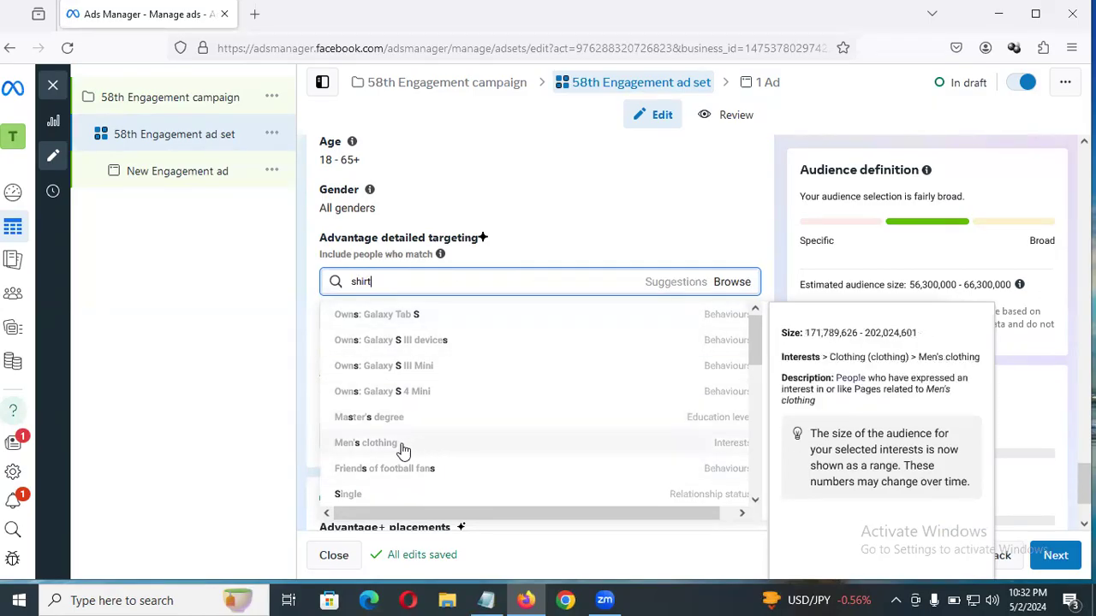
left_click(580, 218)
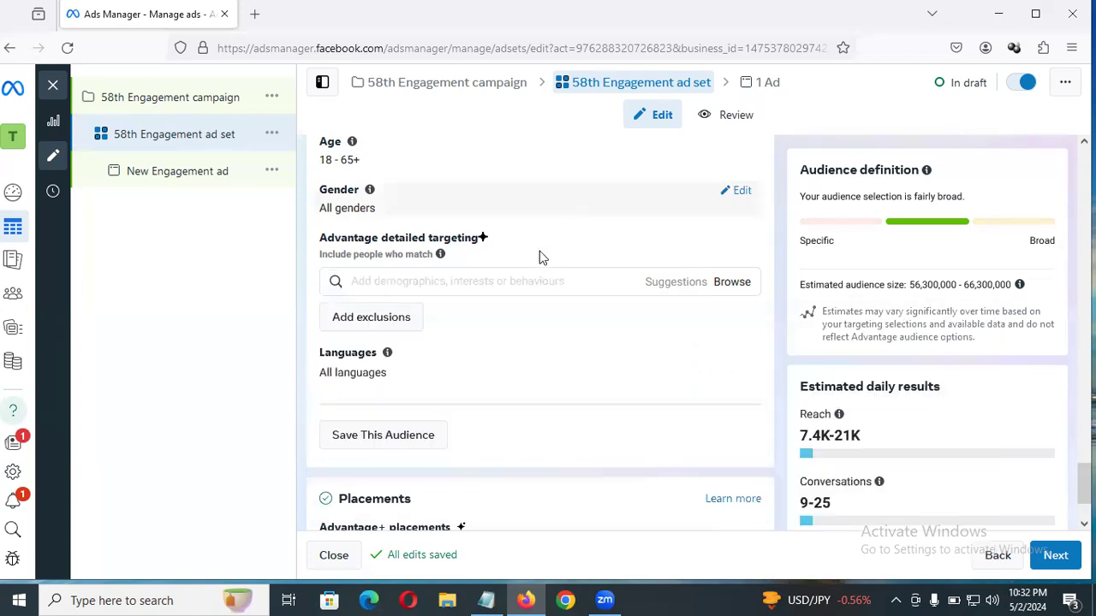
Search the detailed targeting for "shirt" and add the interest Shirt (clothing) to the audience
left_click(423, 281)
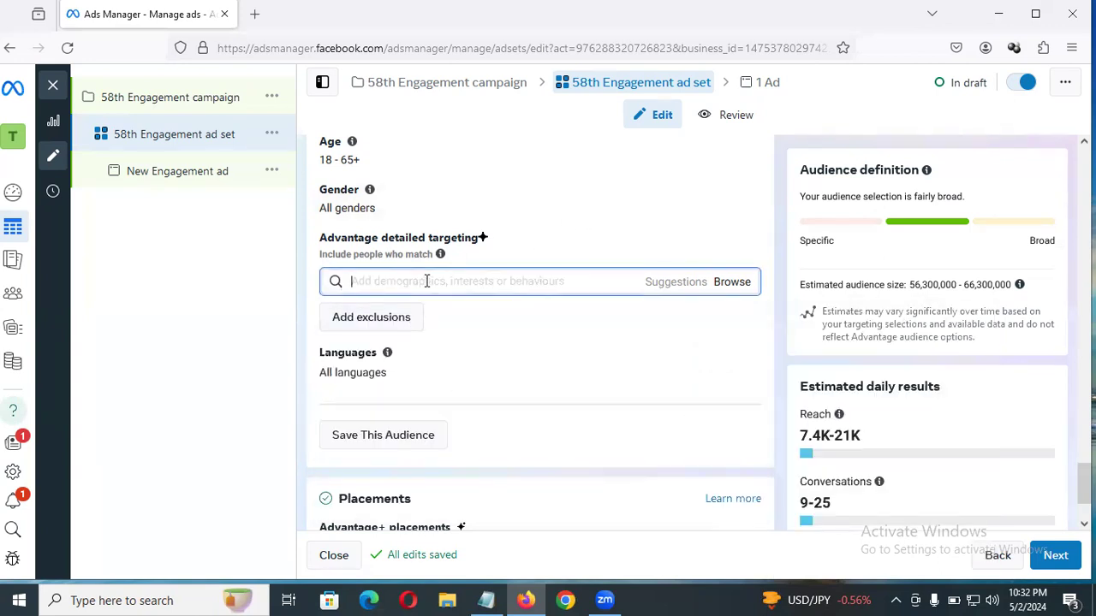
type("shirt")
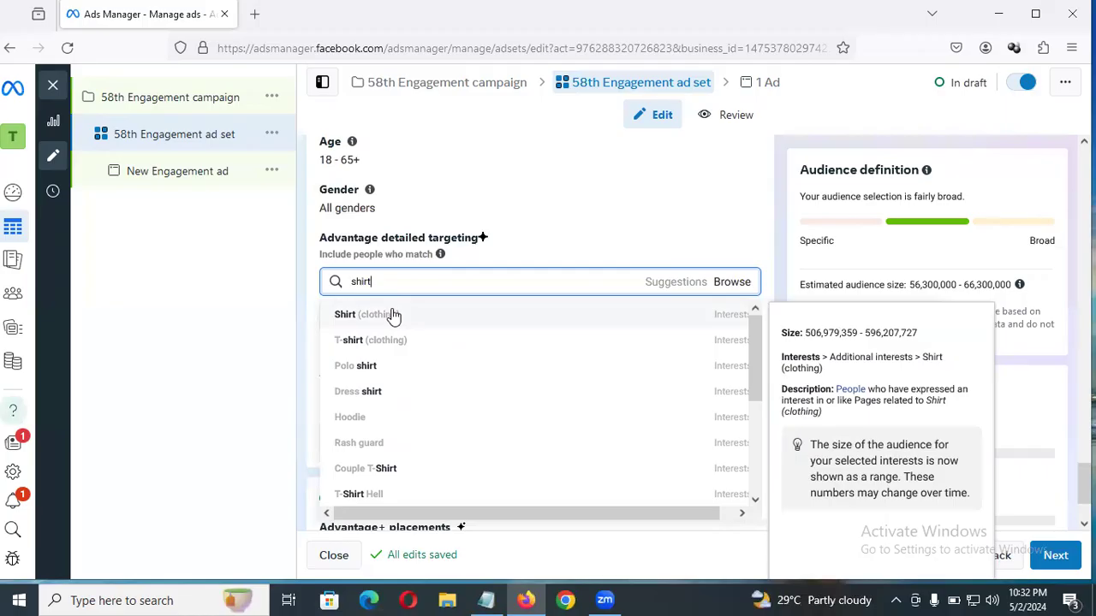
left_click(392, 316)
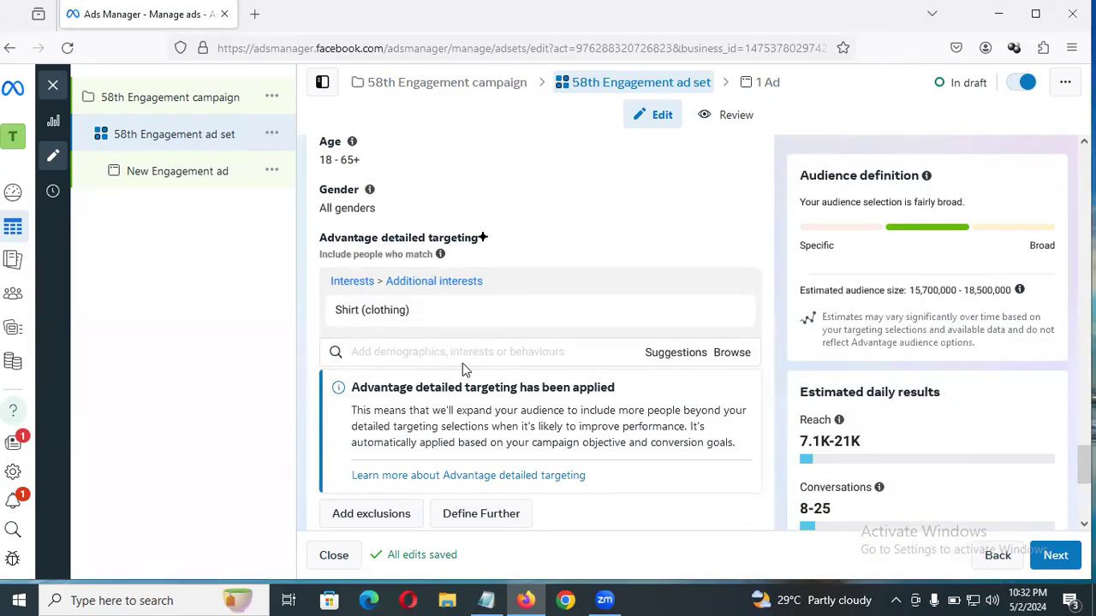
Examine the detailed targeting, exclusion, Define Further and language options of the audience
left_click(436, 351)
left_click(436, 351)
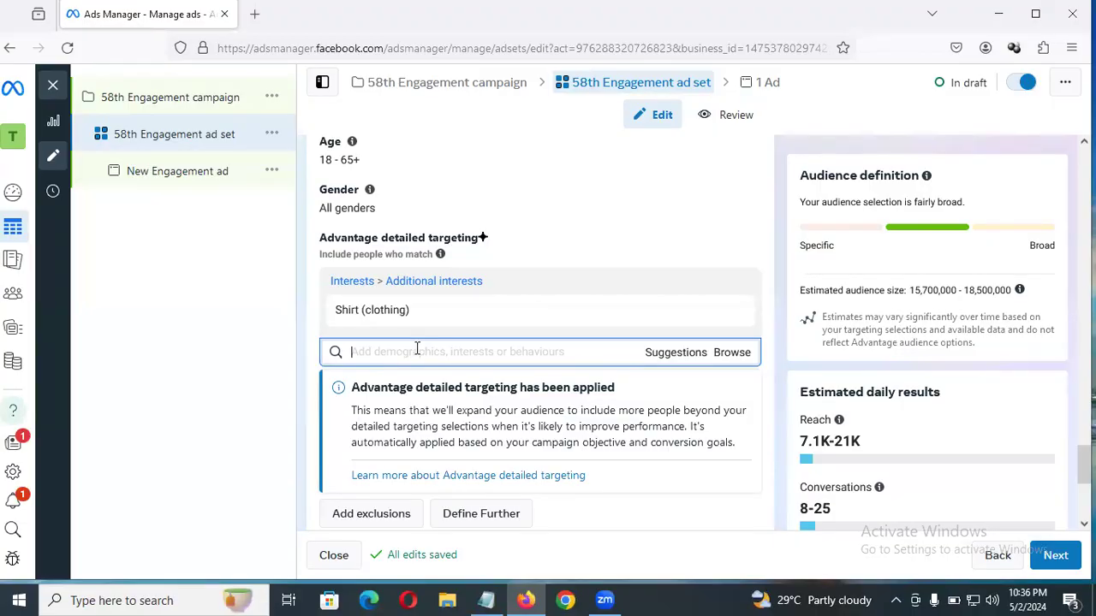
scroll(606, 406, "down", 3)
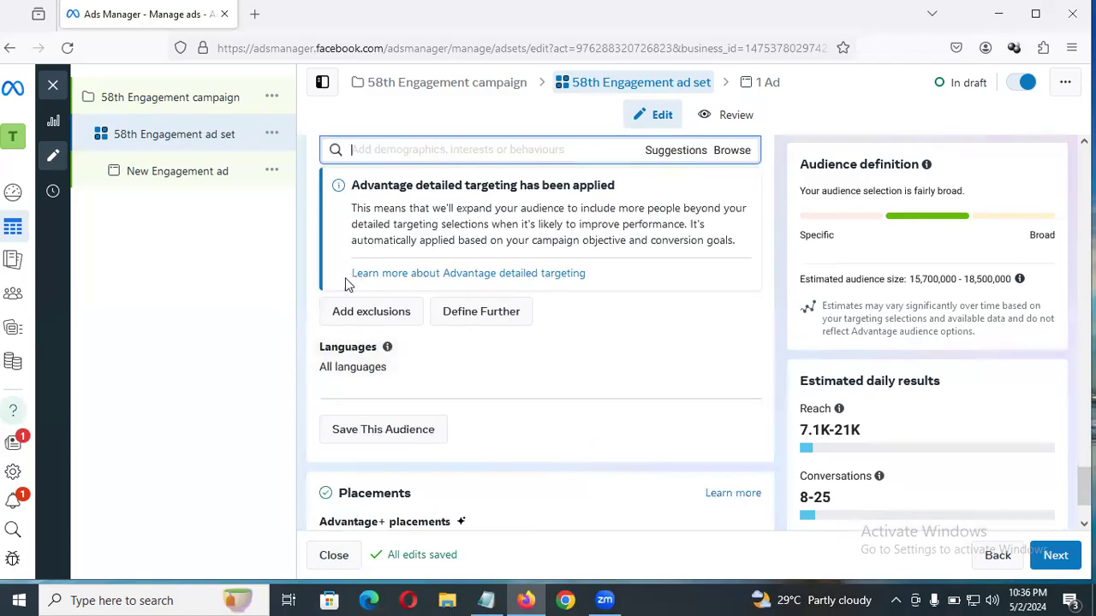
scroll(440, 286, "up", 6)
scroll(459, 422, "down", 3)
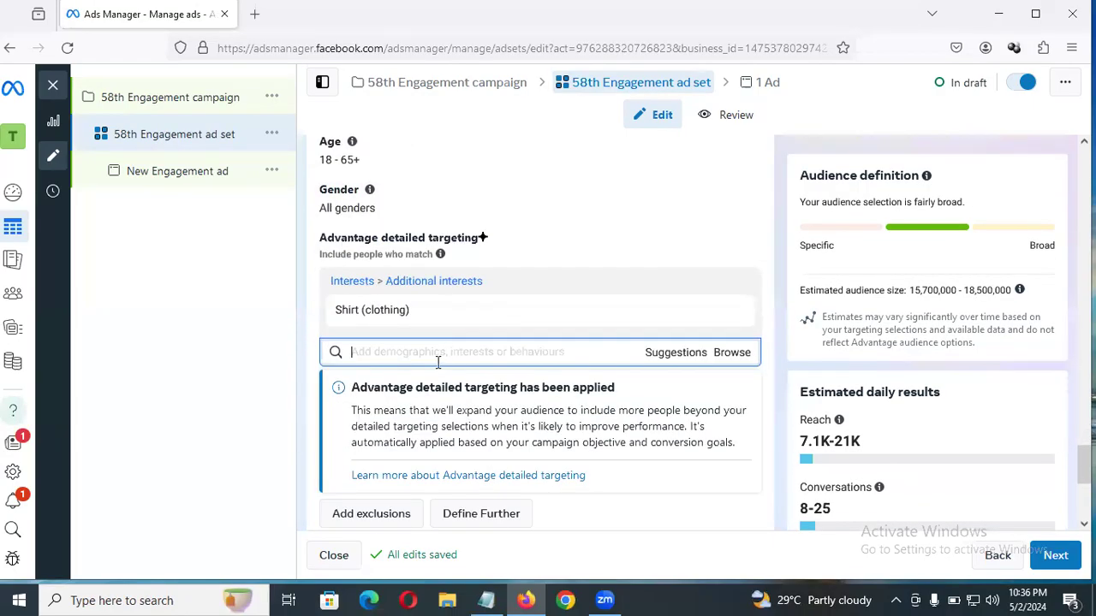
scroll(428, 380, "down", 3)
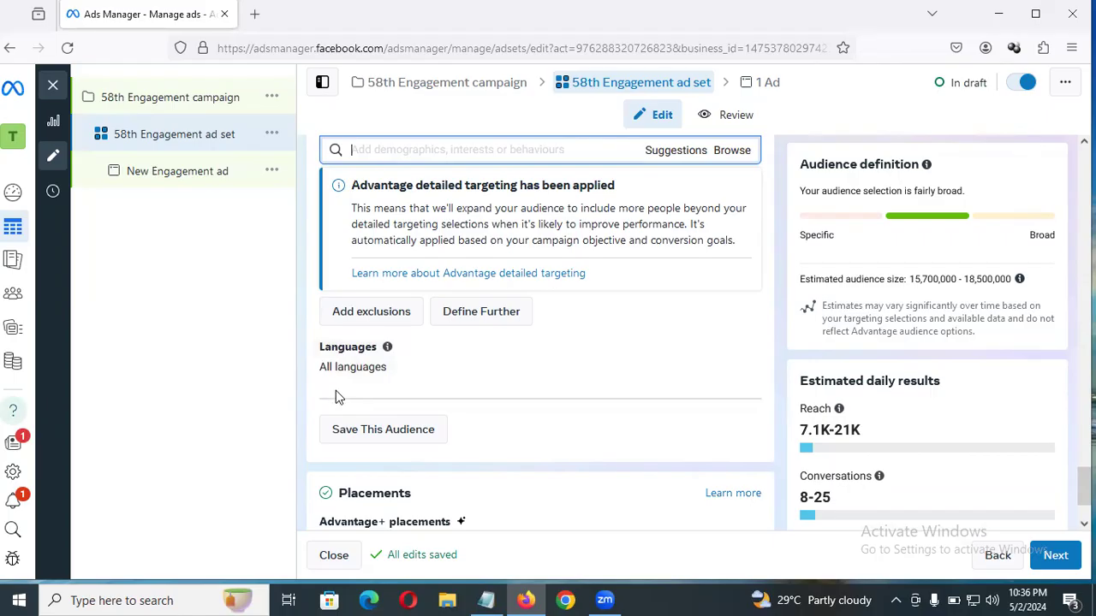
Switch the ad set to manual placements and exclude Instagram from the platforms
scroll(514, 422, "down", 2)
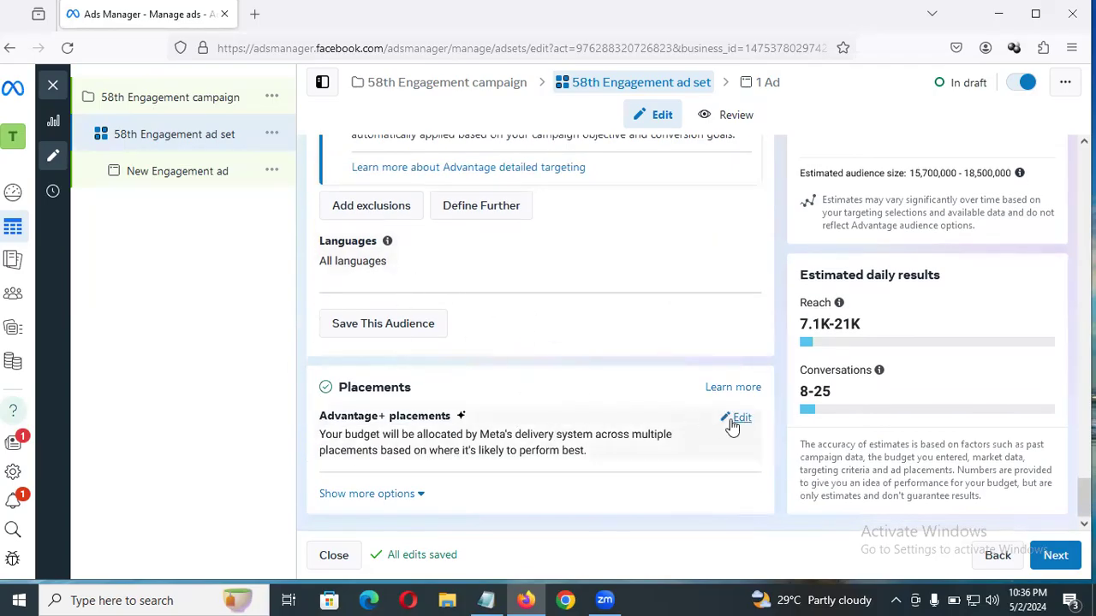
left_click(738, 419)
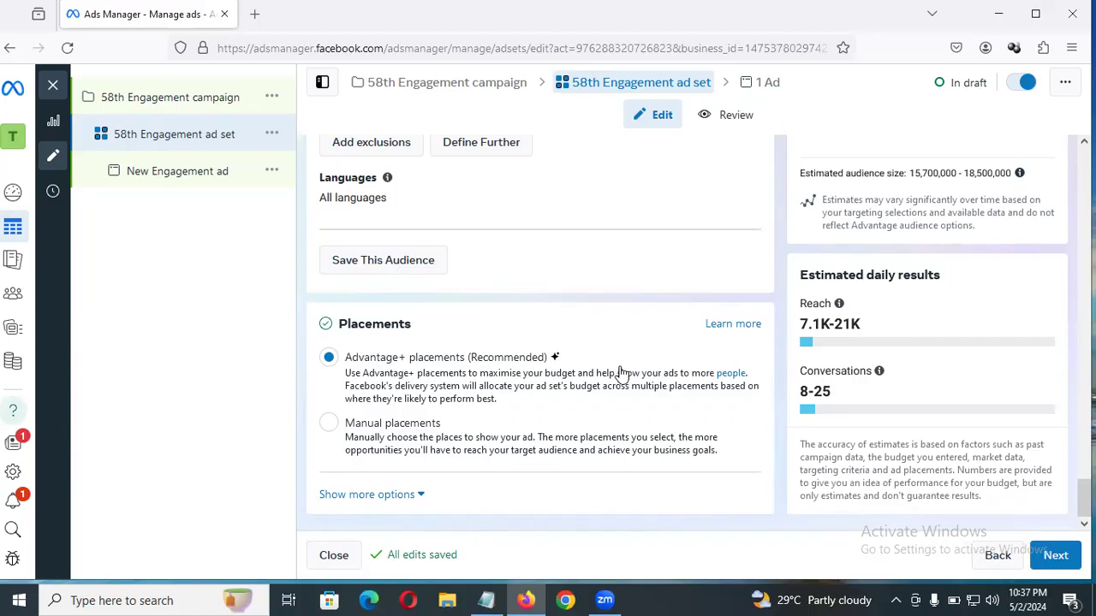
left_click(345, 435)
scroll(539, 419, "down", 3)
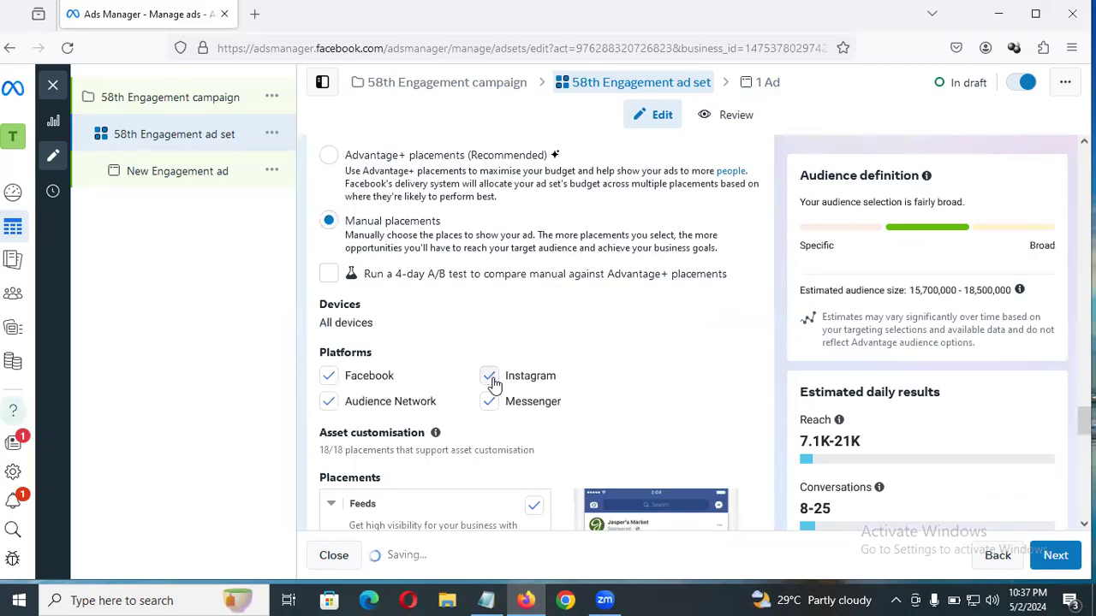
left_click(489, 376)
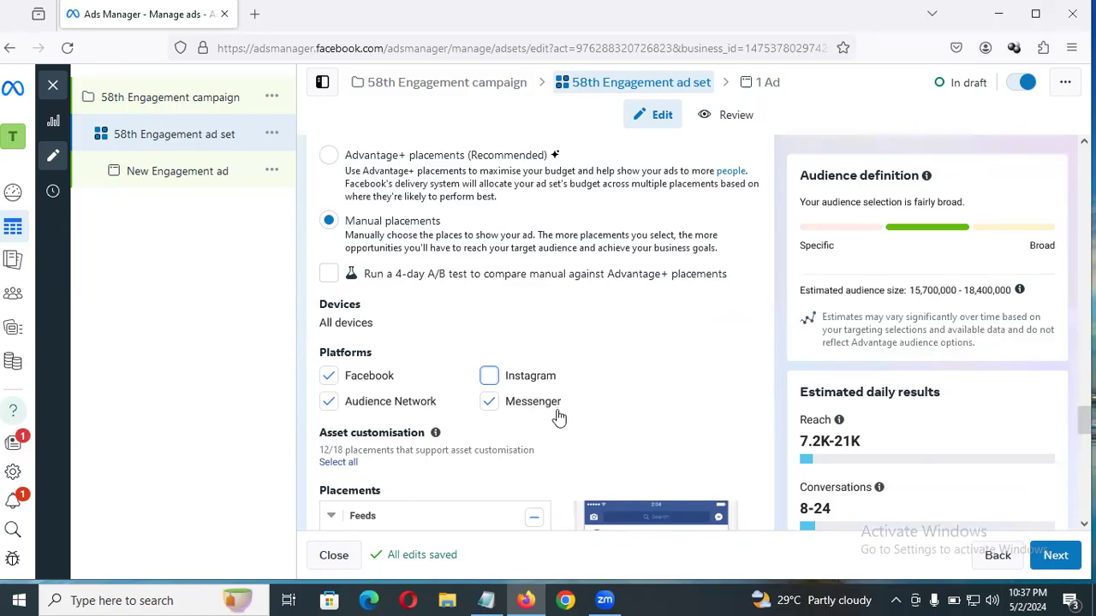
scroll(493, 341, "down", 7)
scroll(493, 341, "down", 5)
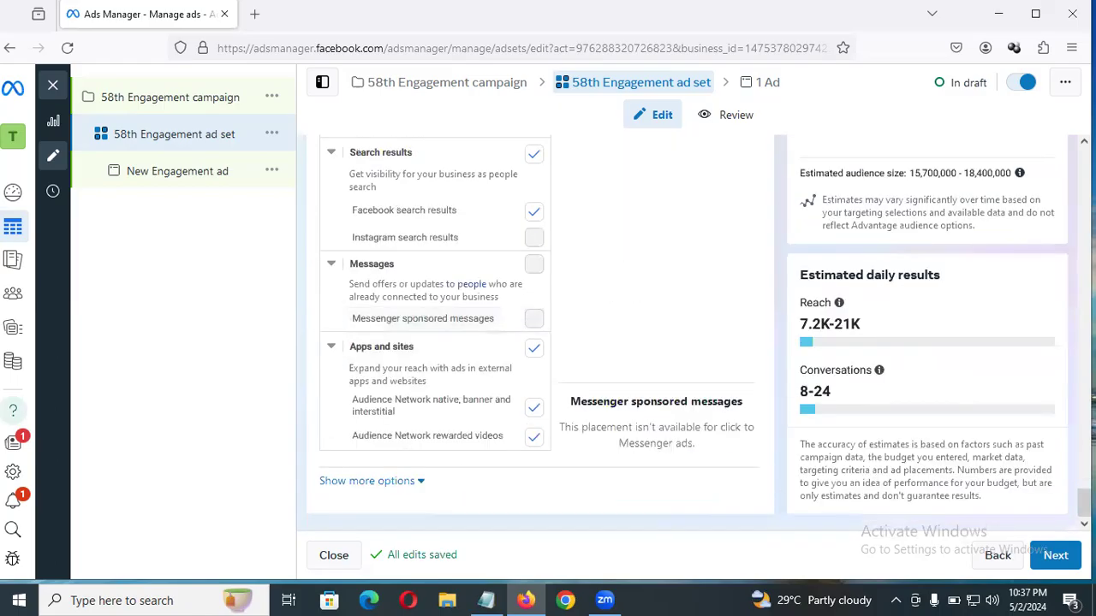
Proceed to the ad level with the ad preview turned on and rename the ad as 58th Engagement ad
left_click(1057, 557)
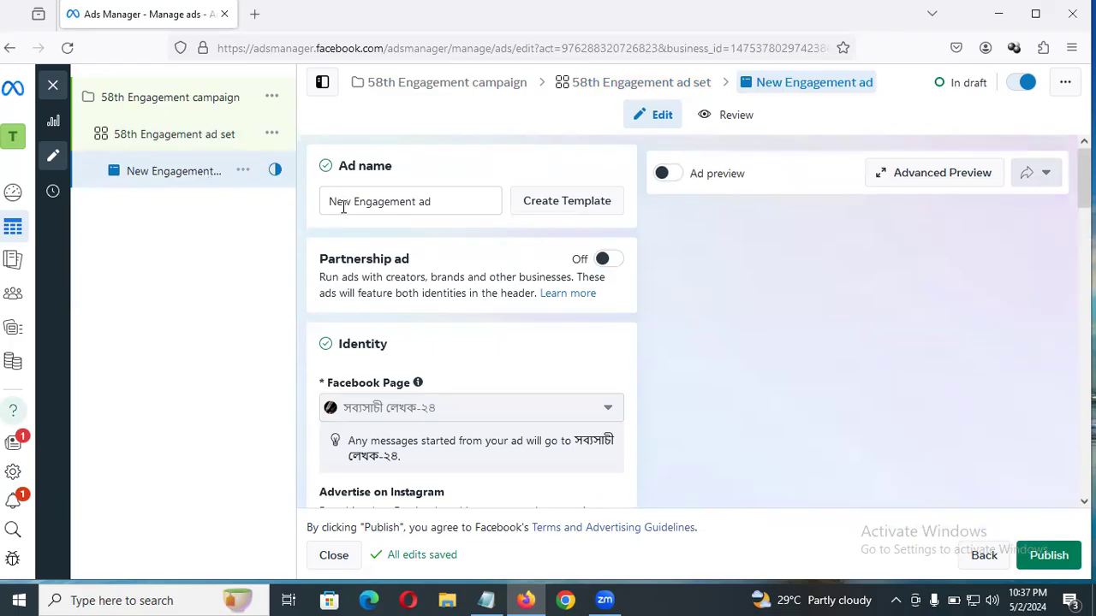
left_click(667, 176)
left_click(342, 202)
double_click(342, 202)
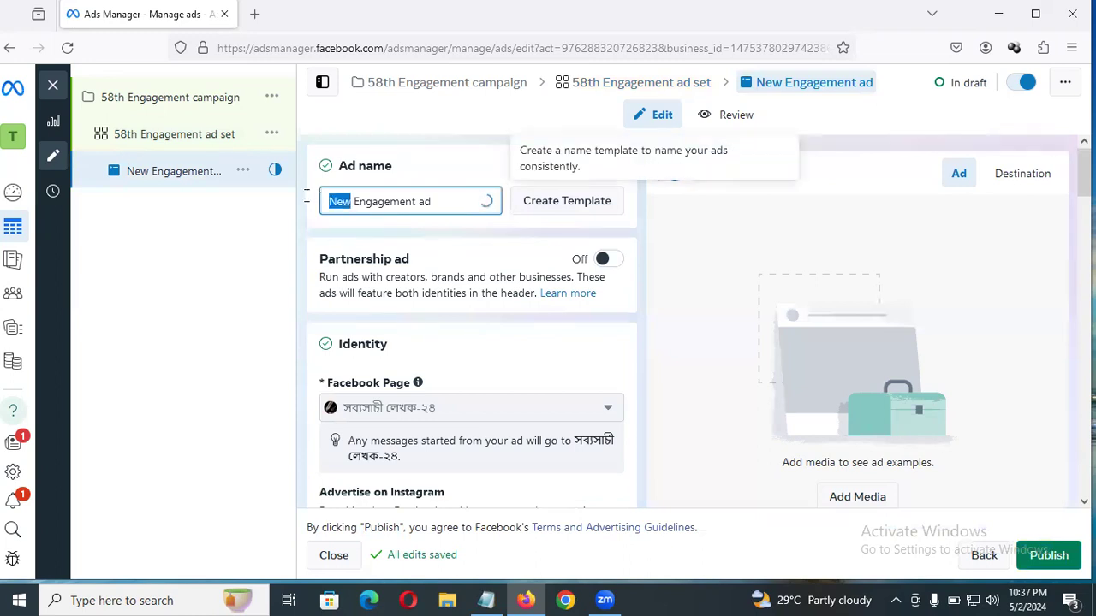
key("BackSpace")
type("5")
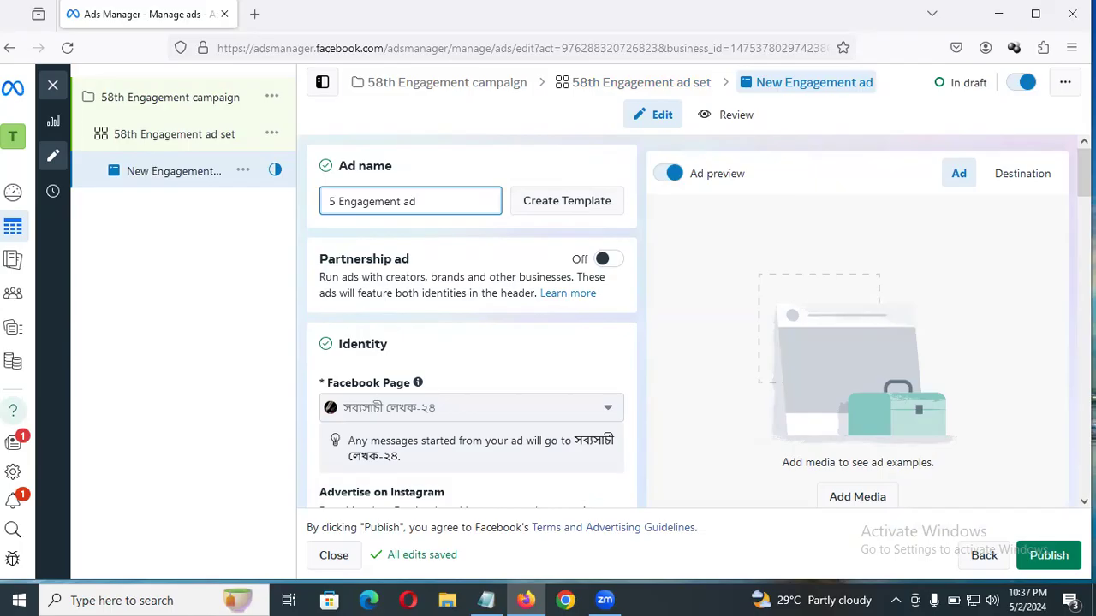
type("8th")
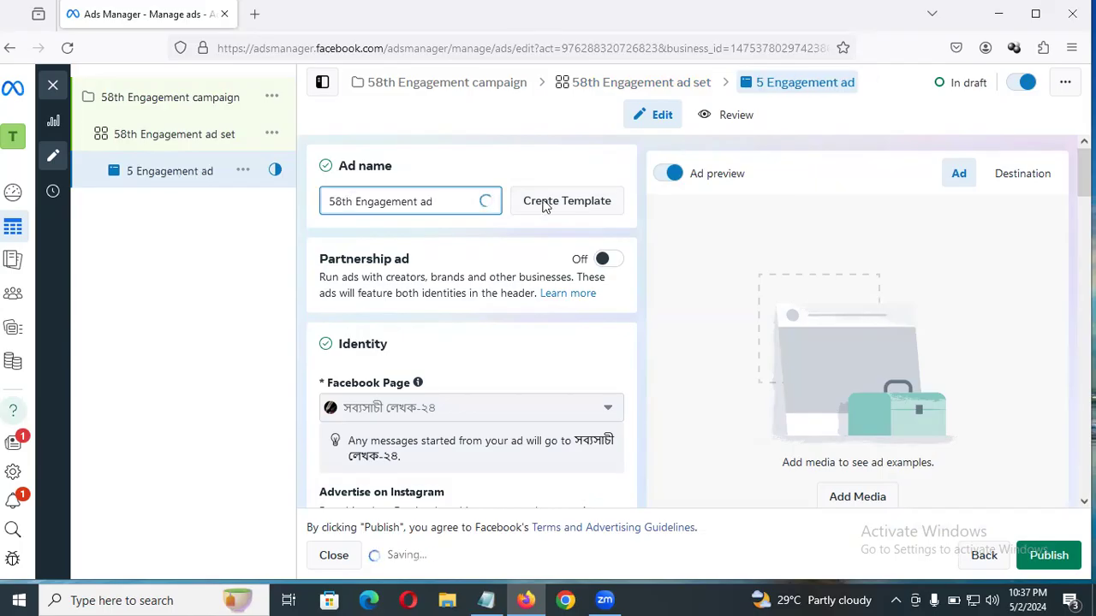
Set the ad setup to use an existing post instead of creating a new ad
scroll(468, 294, "down", 2)
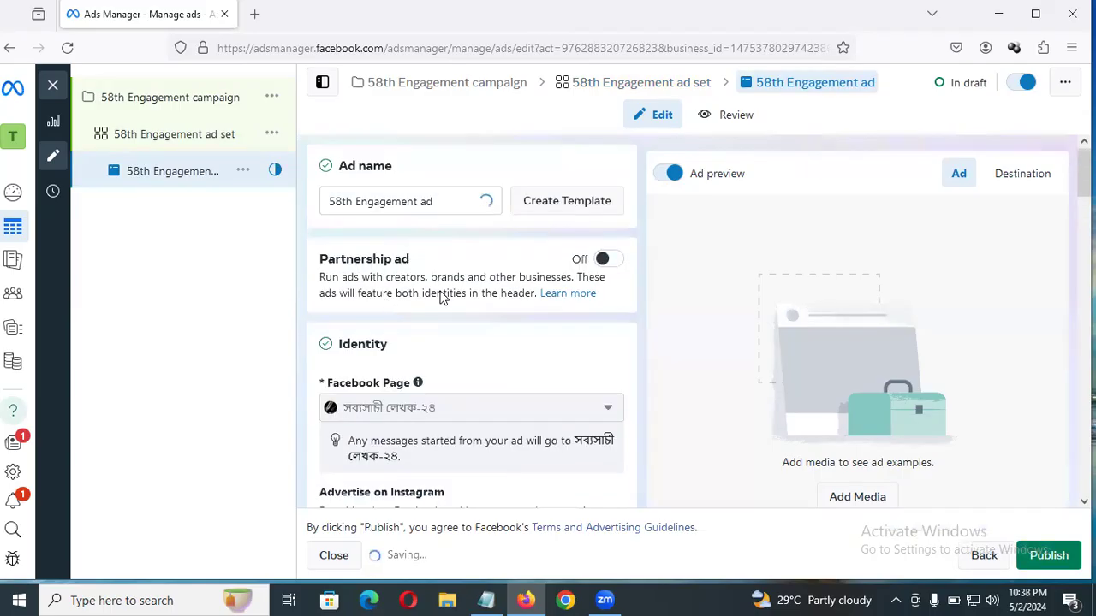
scroll(427, 291, "down", 2)
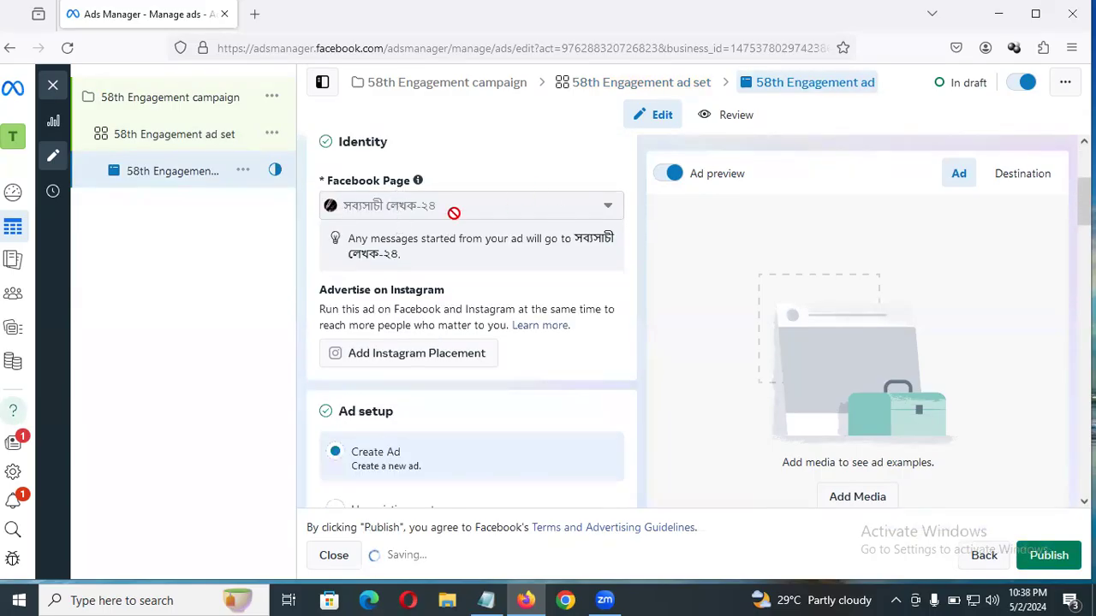
scroll(537, 349, "down", 2)
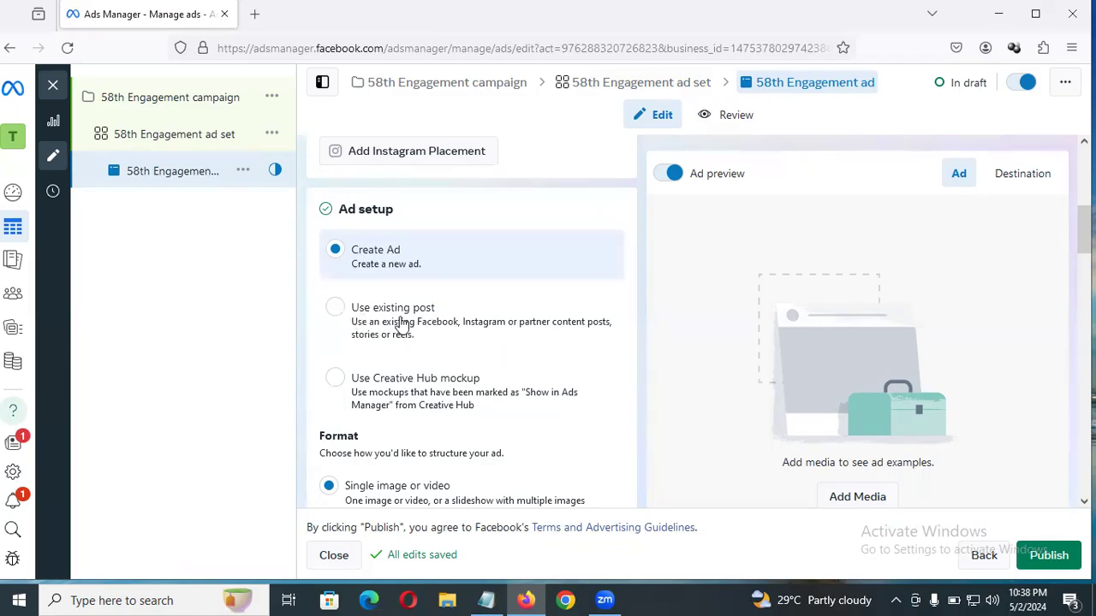
left_click(303, 307)
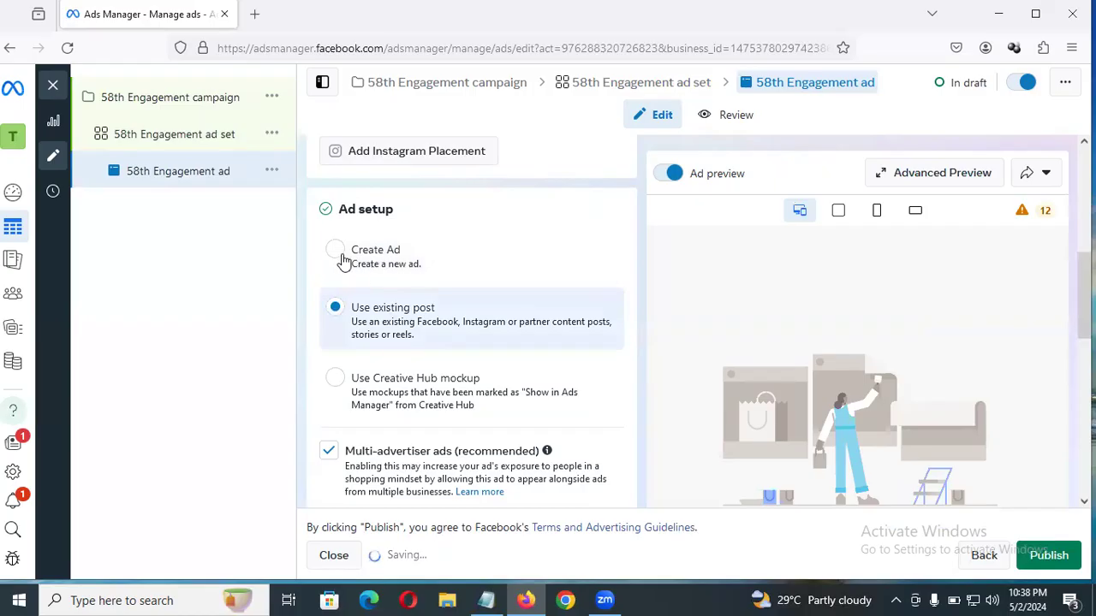
left_click(310, 272)
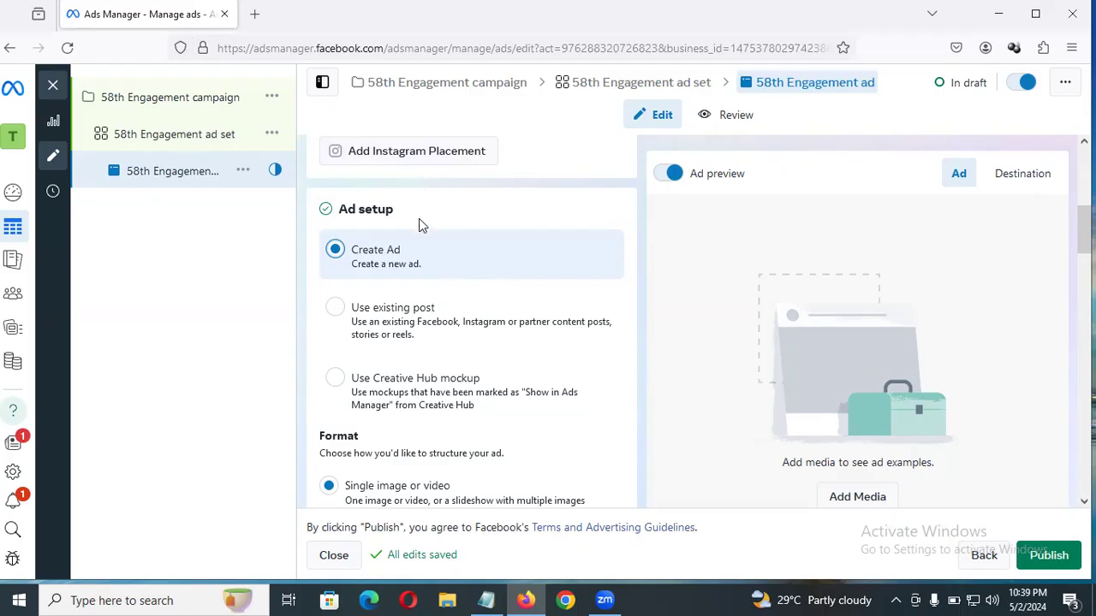
left_click(454, 356)
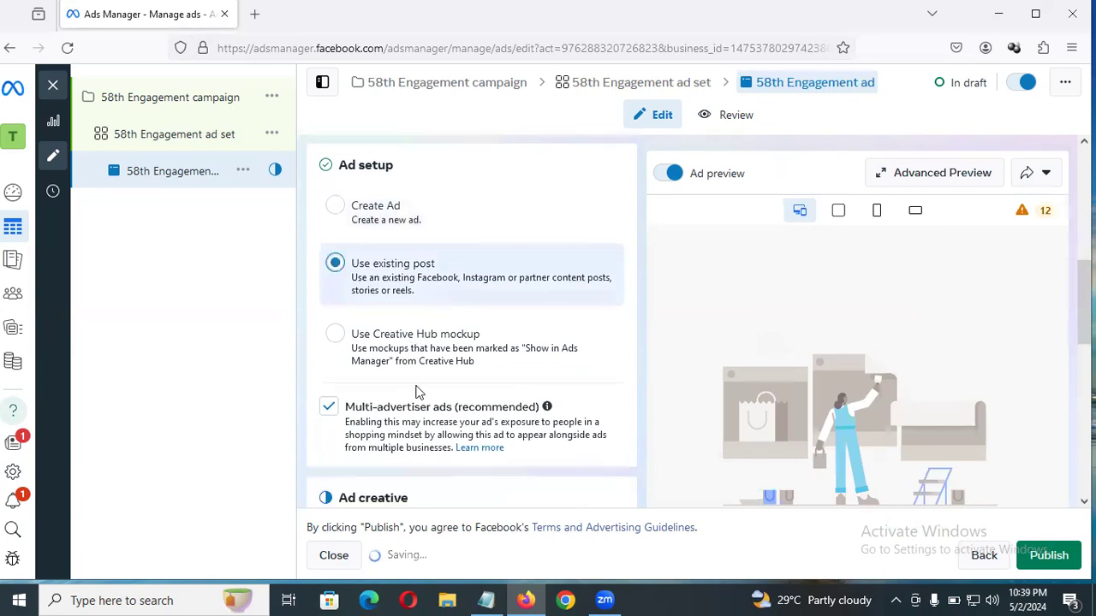
scroll(402, 415, "down", 2)
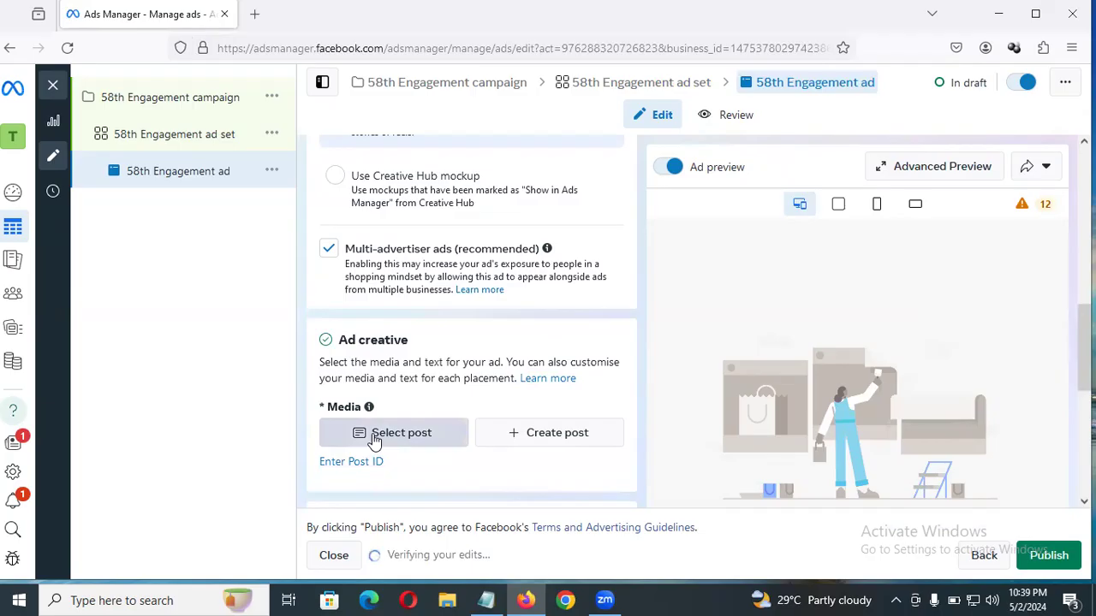
Select the published Facebook video post dated 5 Oct 2023 with 3 likes as the ad creative
left_click(374, 440)
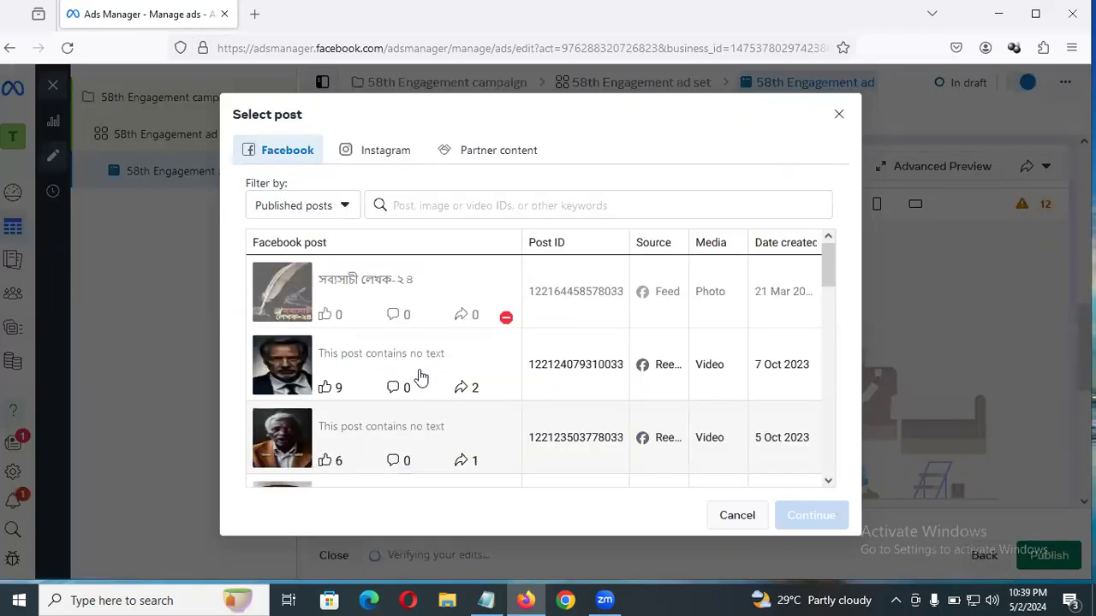
scroll(363, 422, "down", 3)
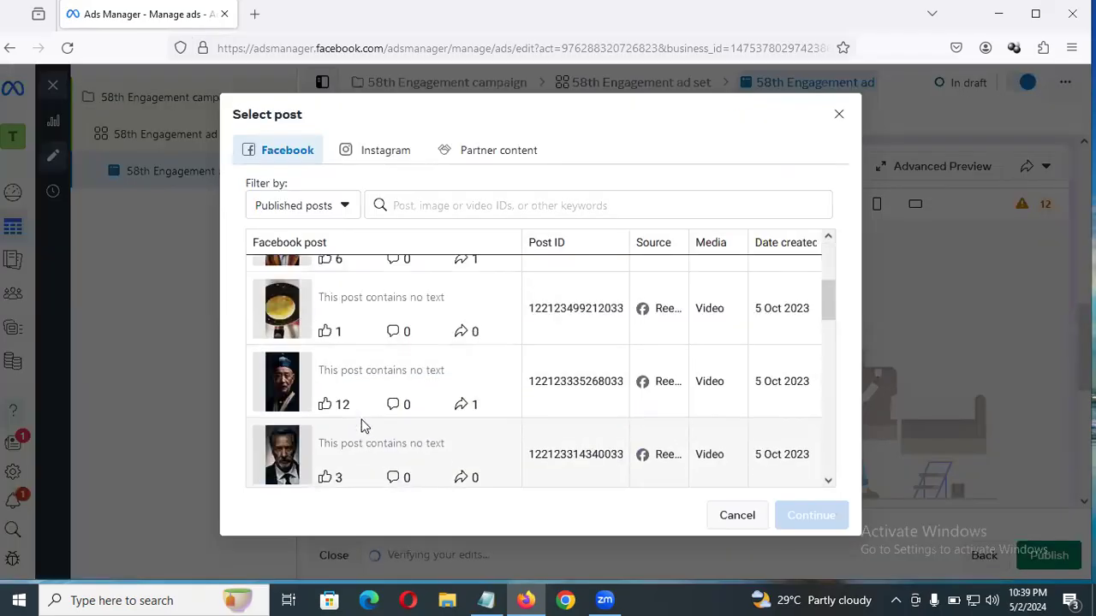
scroll(358, 403, "up", 3)
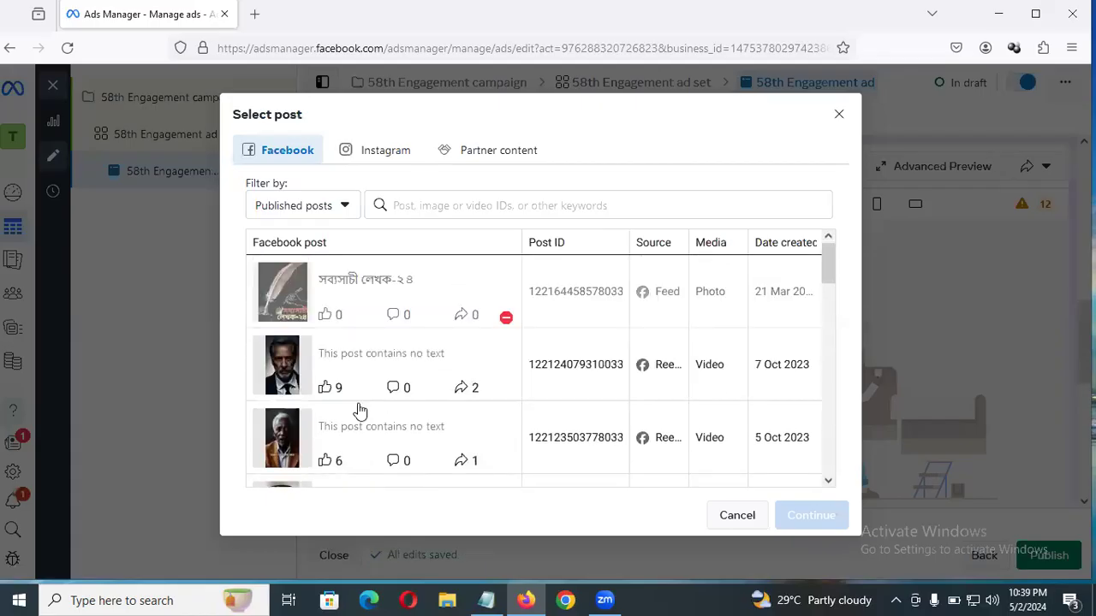
scroll(632, 365, "down", 3)
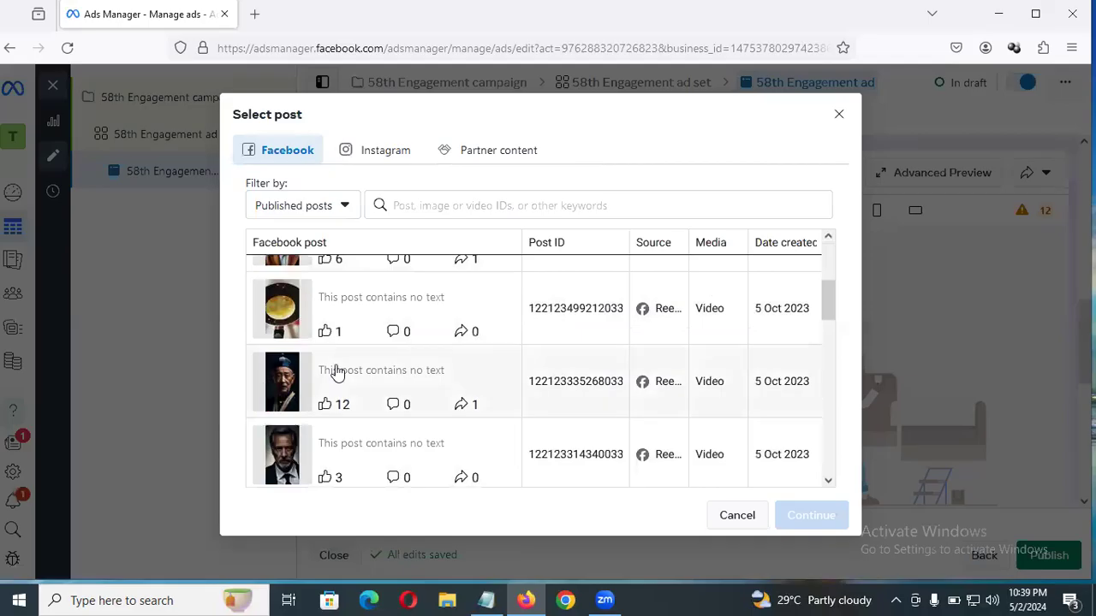
left_click(366, 448)
left_click(811, 516)
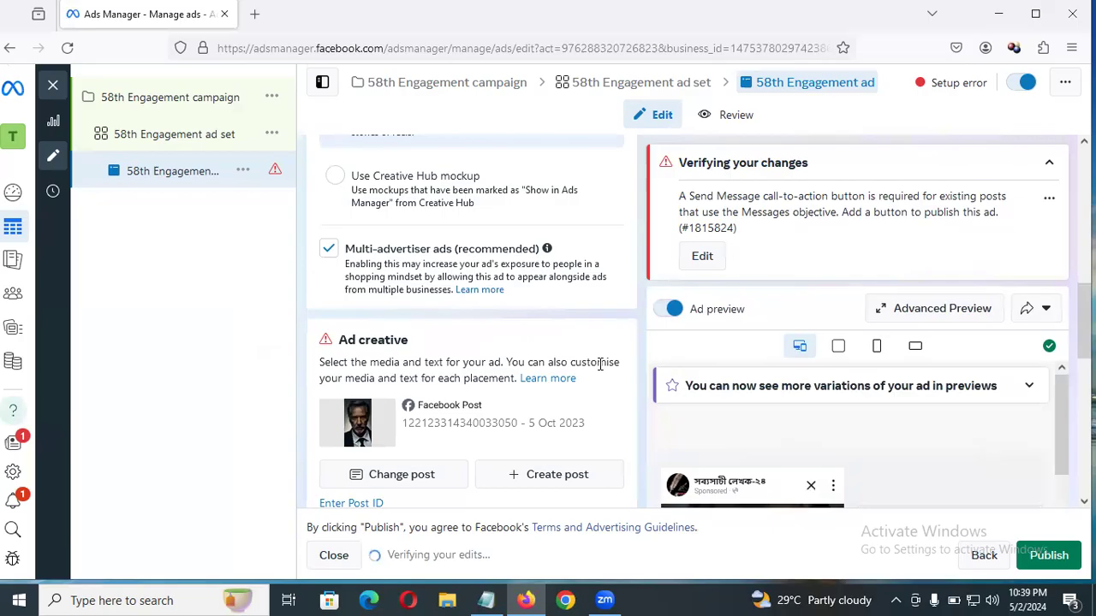
Collapse the change-verification notice and reopen the ad creative's post selection to look through the published Facebook posts
scroll(599, 428, "down", 3)
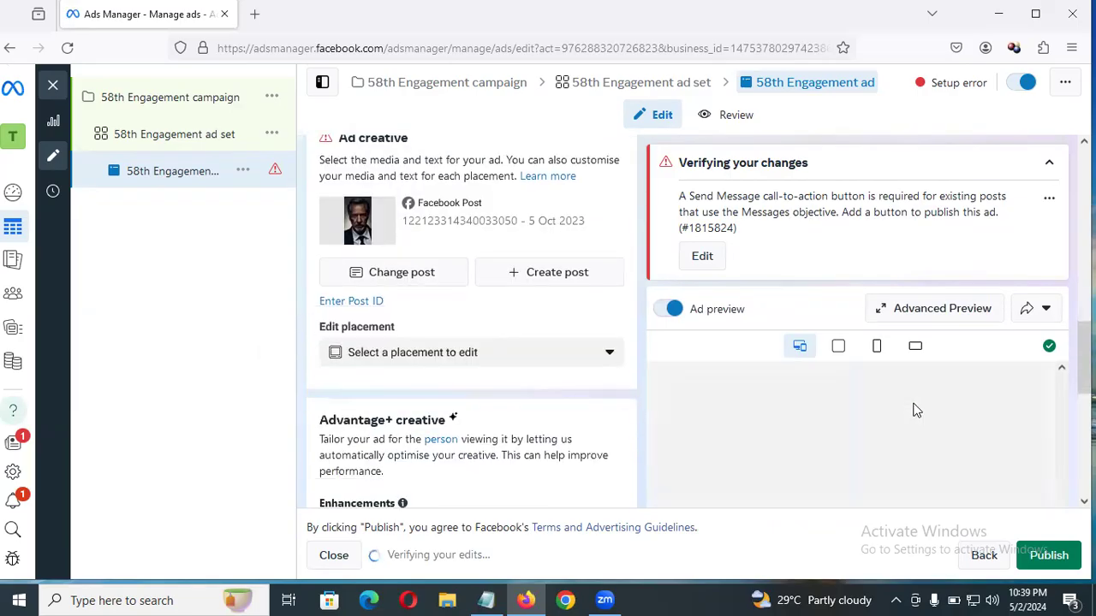
left_click(1049, 163)
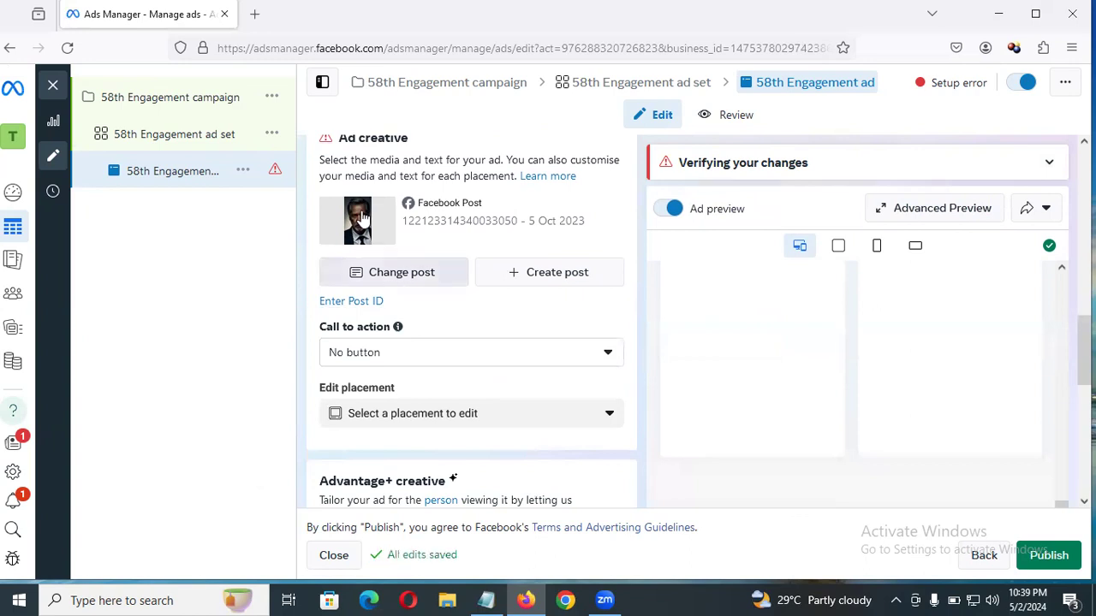
left_click(413, 274)
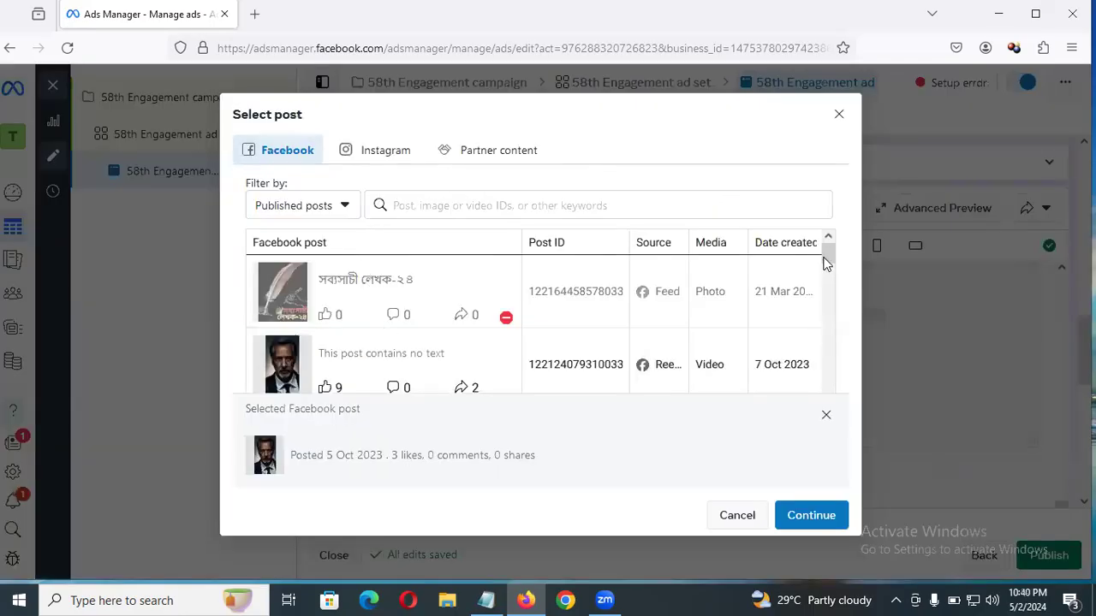
scroll(825, 266, "down", 2)
scroll(565, 347, "up", 1)
scroll(497, 364, "down", 2)
scroll(478, 374, "down", 3)
scroll(477, 374, "up", 3)
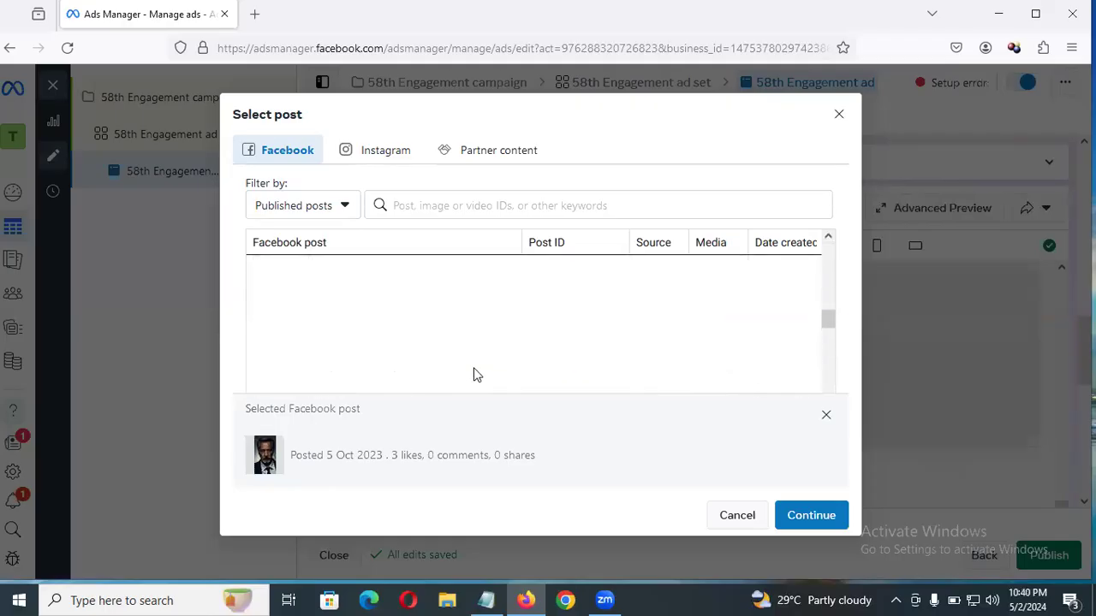
scroll(466, 371, "up", 2)
scroll(469, 372, "down", 1)
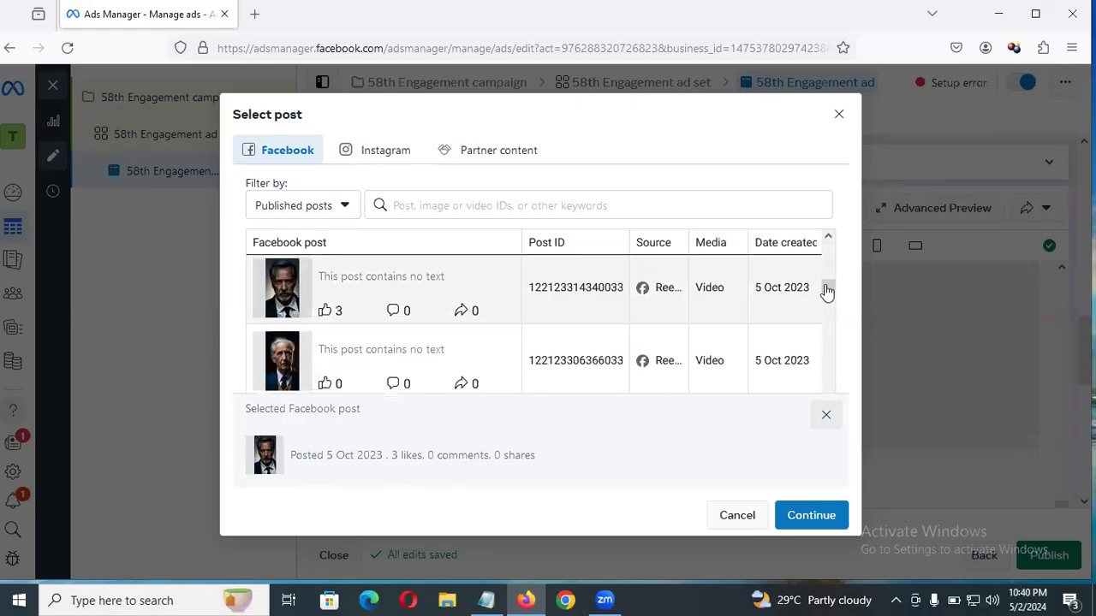
Clear the selected post and browse the older published Facebook posts down to those from September 2023
left_click(399, 321)
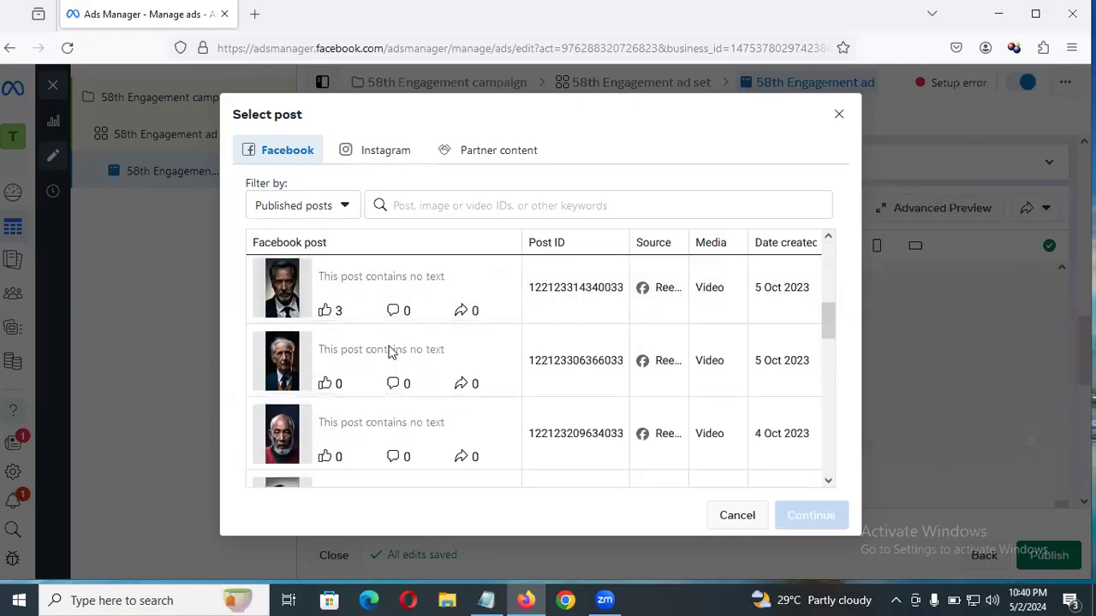
scroll(388, 359, "down", 3)
scroll(381, 376, "down", 3)
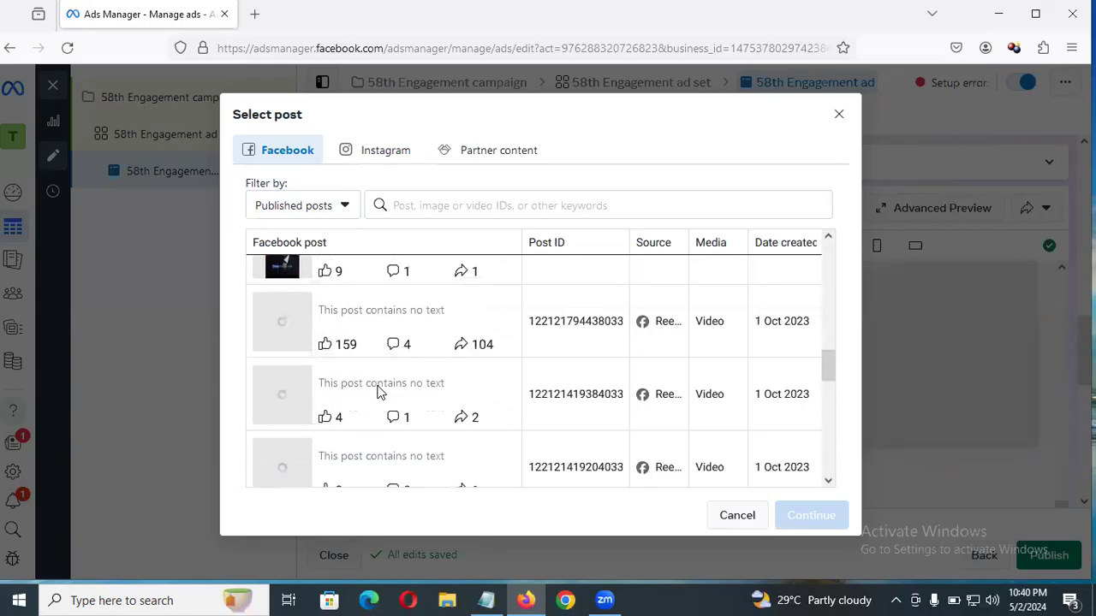
scroll(377, 391, "down", 5)
scroll(377, 391, "up", 2)
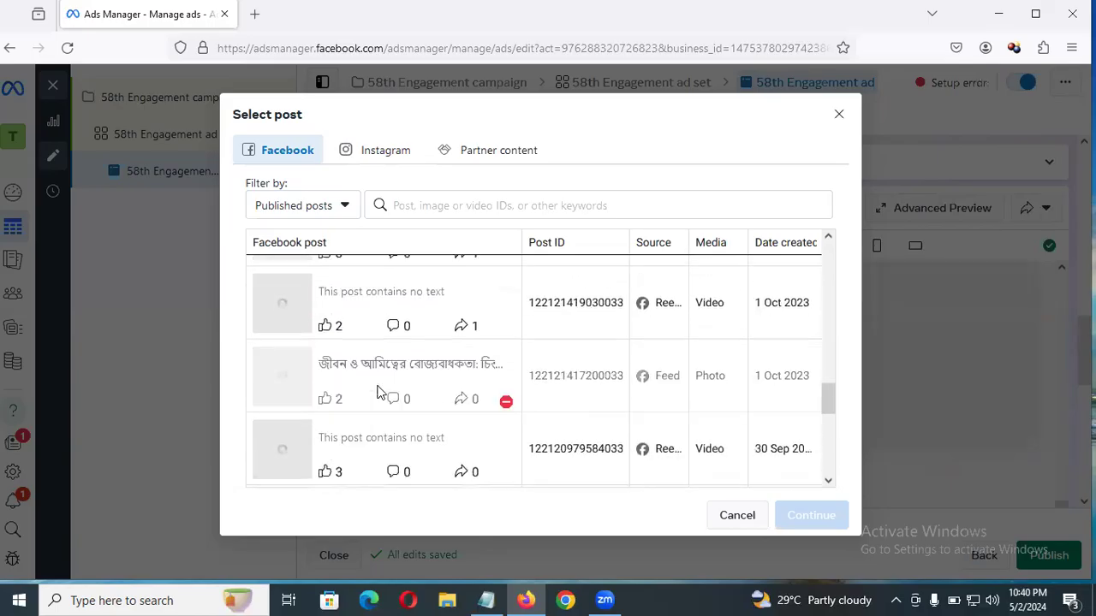
scroll(438, 390, "down", 10)
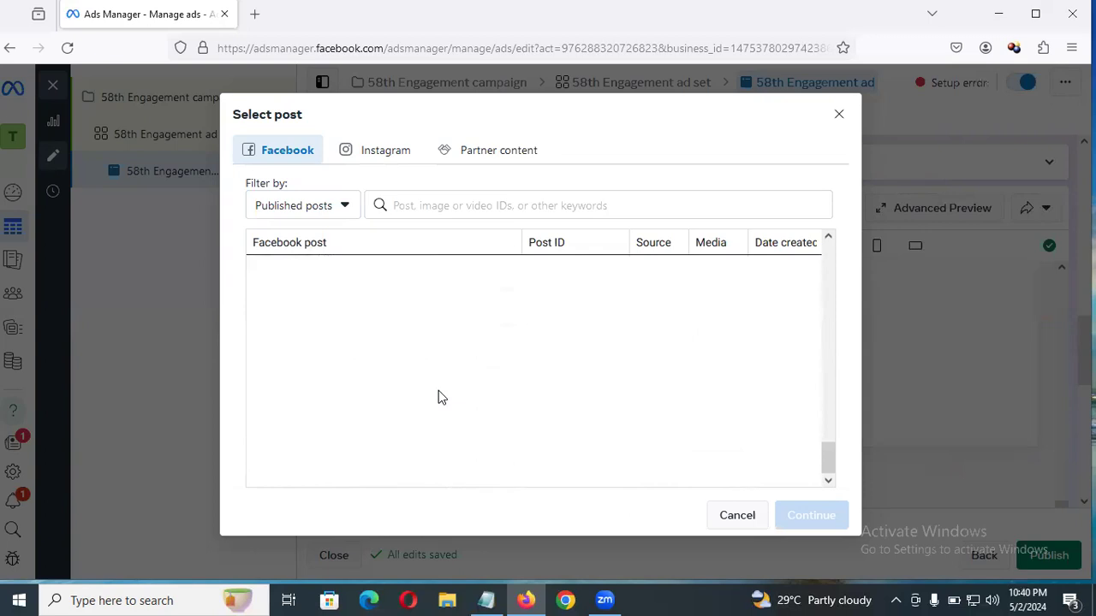
scroll(445, 388, "up", 5)
scroll(445, 394, "down", 3)
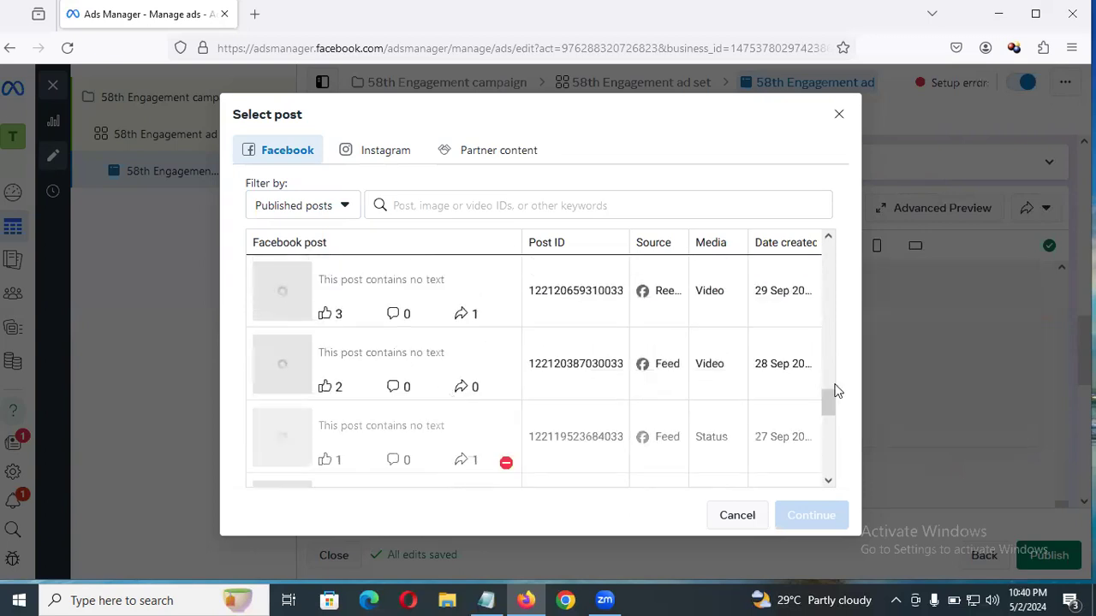
scroll(820, 409, "down", 2)
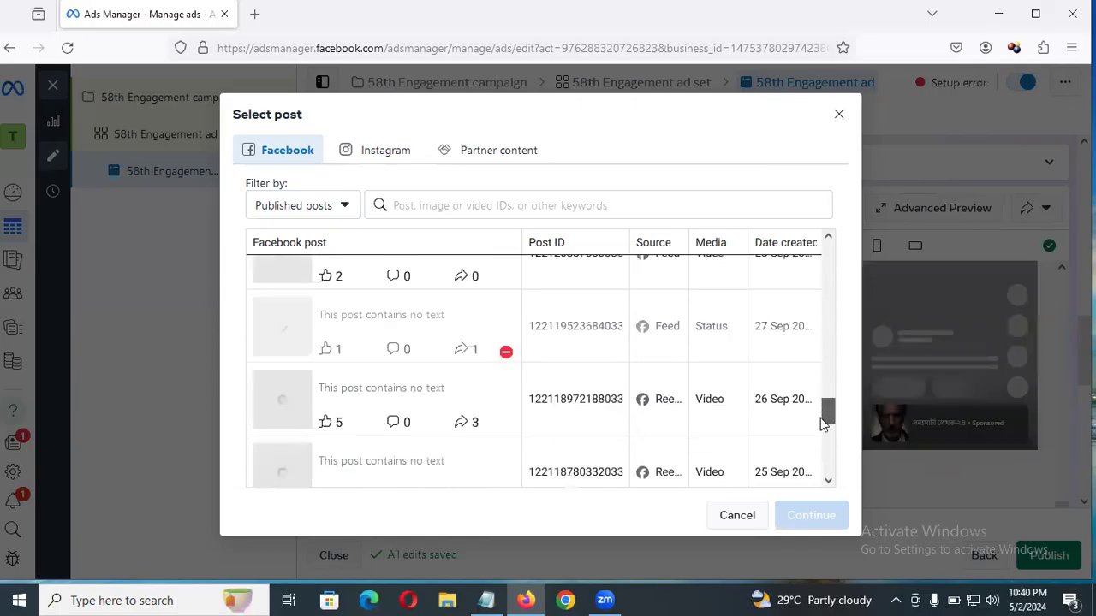
scroll(820, 420, "down", 1)
scroll(820, 436, "down", 1)
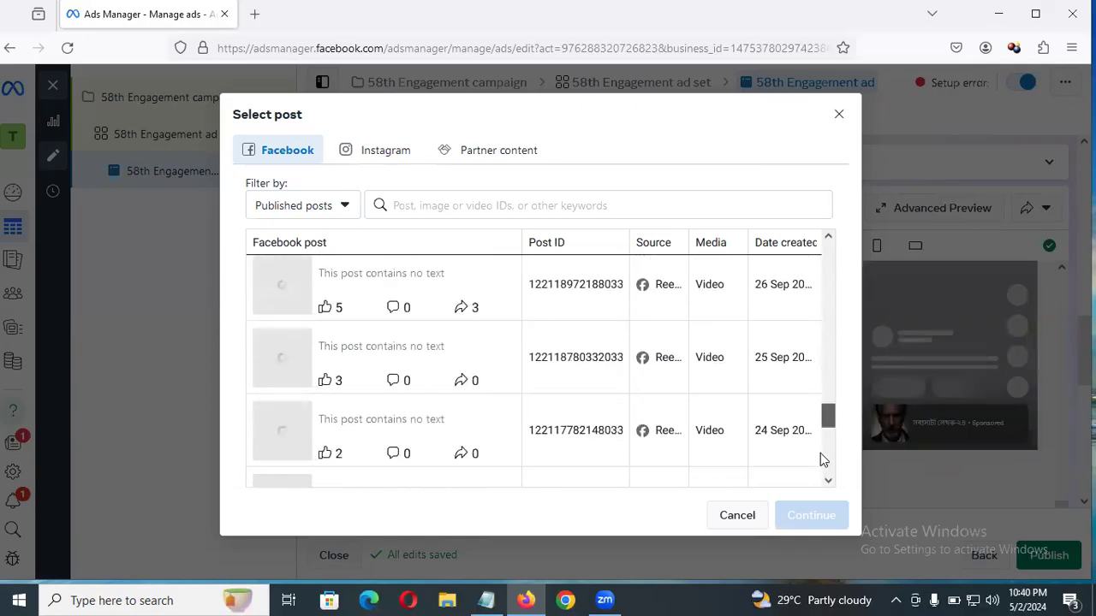
scroll(819, 453, "down", 3)
scroll(531, 423, "down", 2)
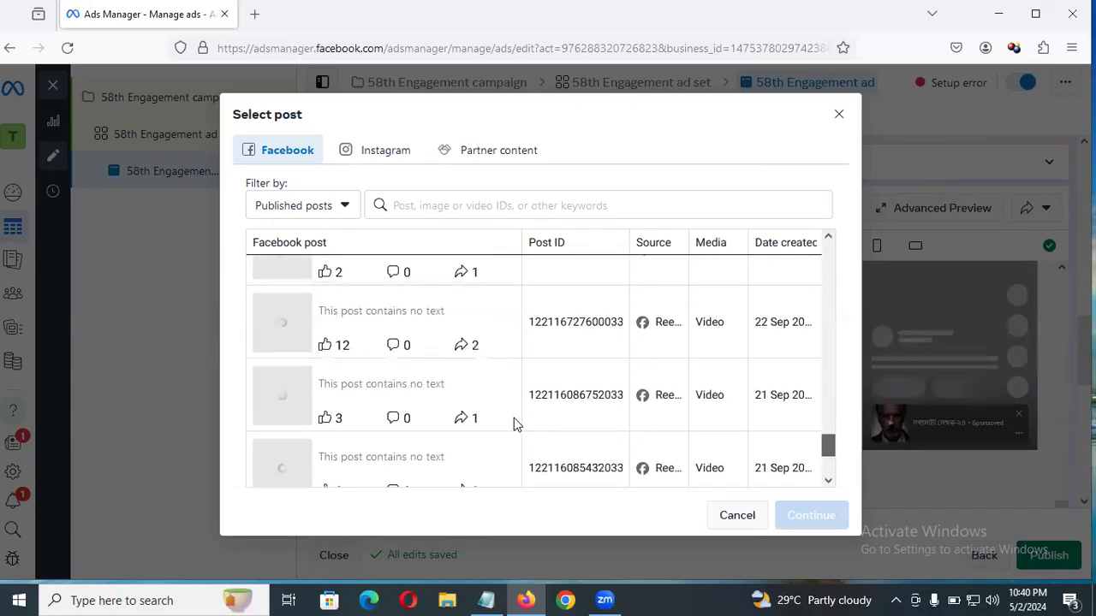
scroll(513, 418, "down", 2)
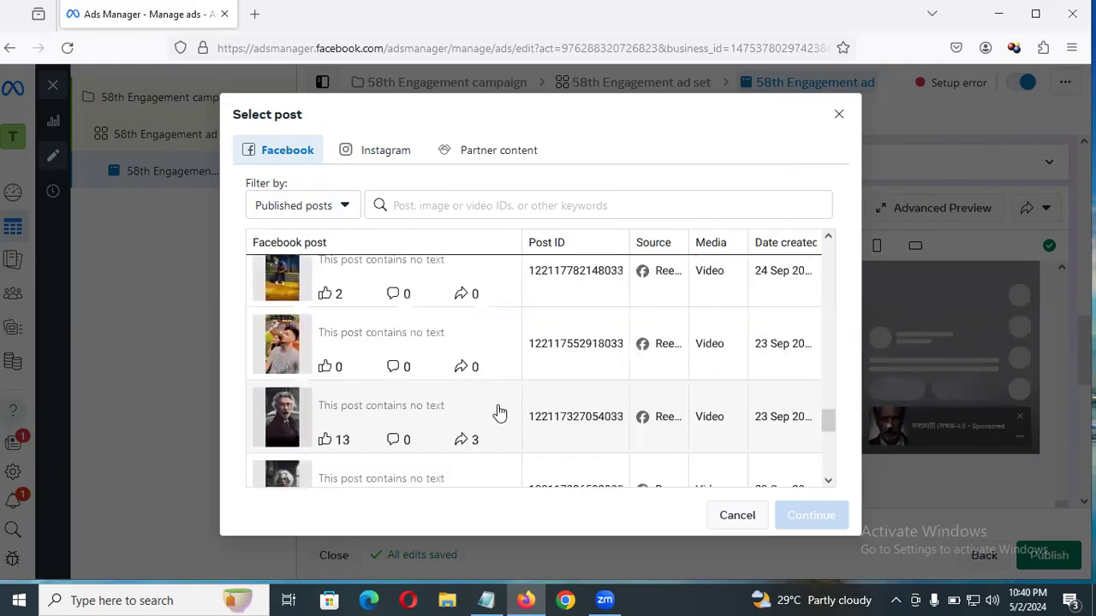
left_click(827, 401)
left_click_drag(827, 397, 813, 464)
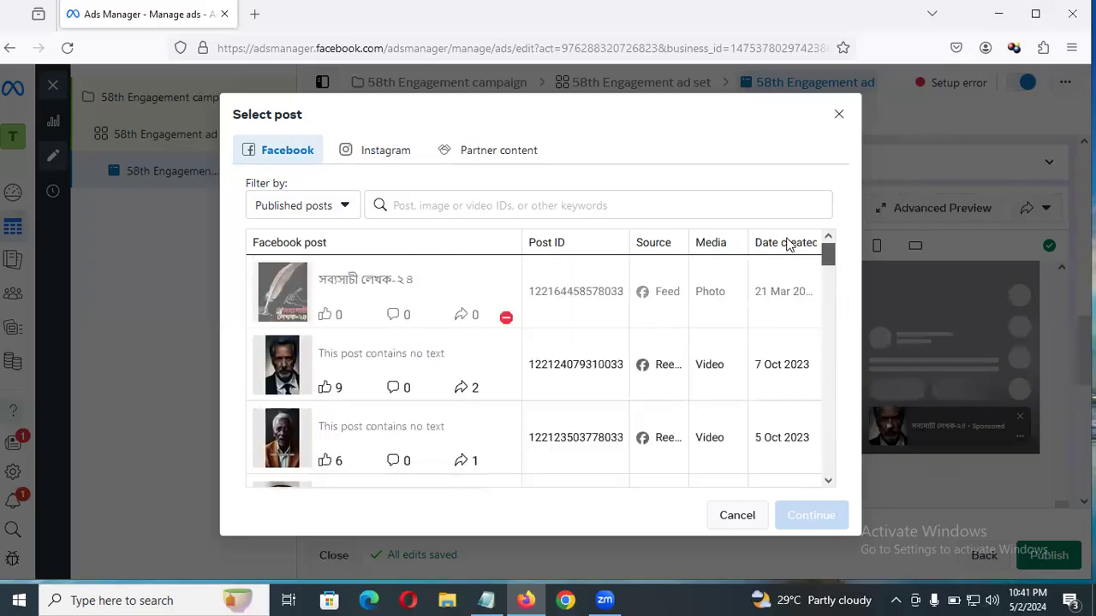
Examine the published Facebook posts from newest to oldest for entries marked with the red ineligible symbol
mouse_move(505, 323)
left_click_drag(827, 261, 820, 370)
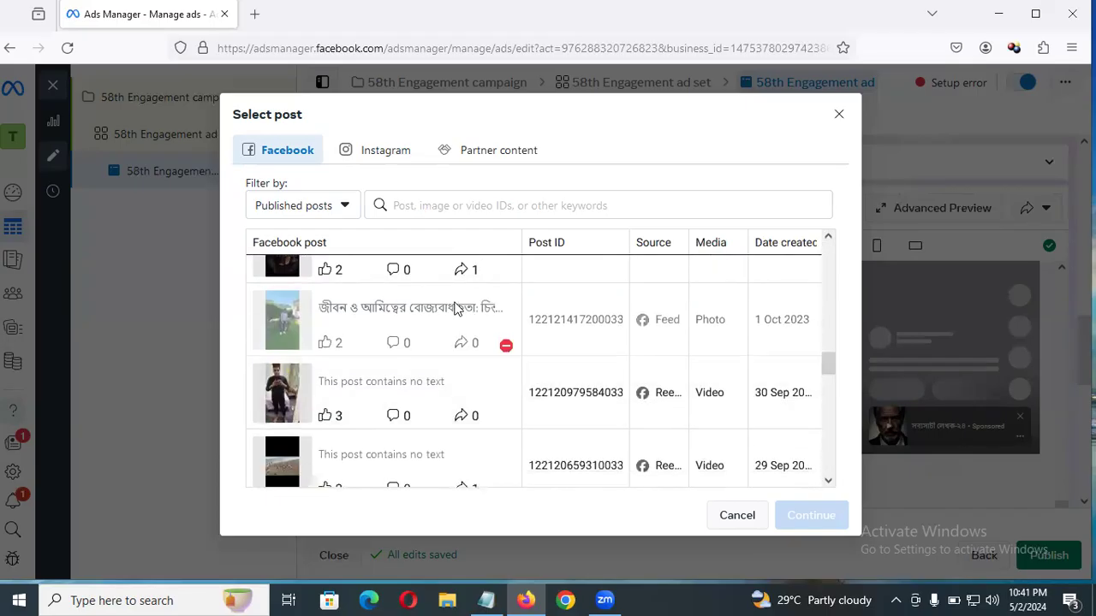
mouse_move(505, 346)
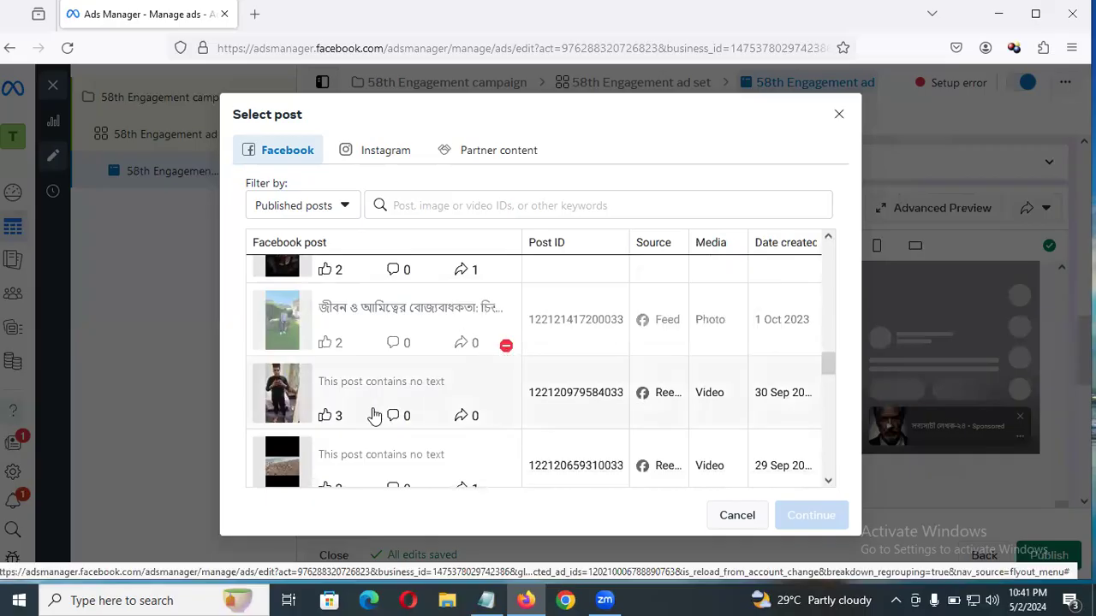
scroll(372, 411, "down", 3)
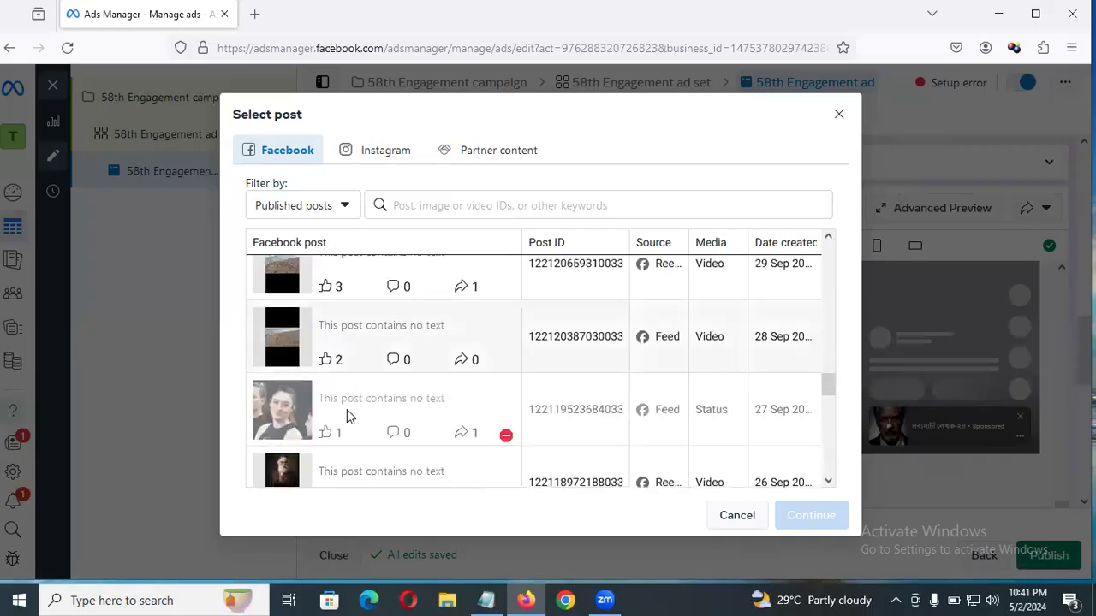
scroll(396, 424, "down", 3)
scroll(488, 342, "up", 3)
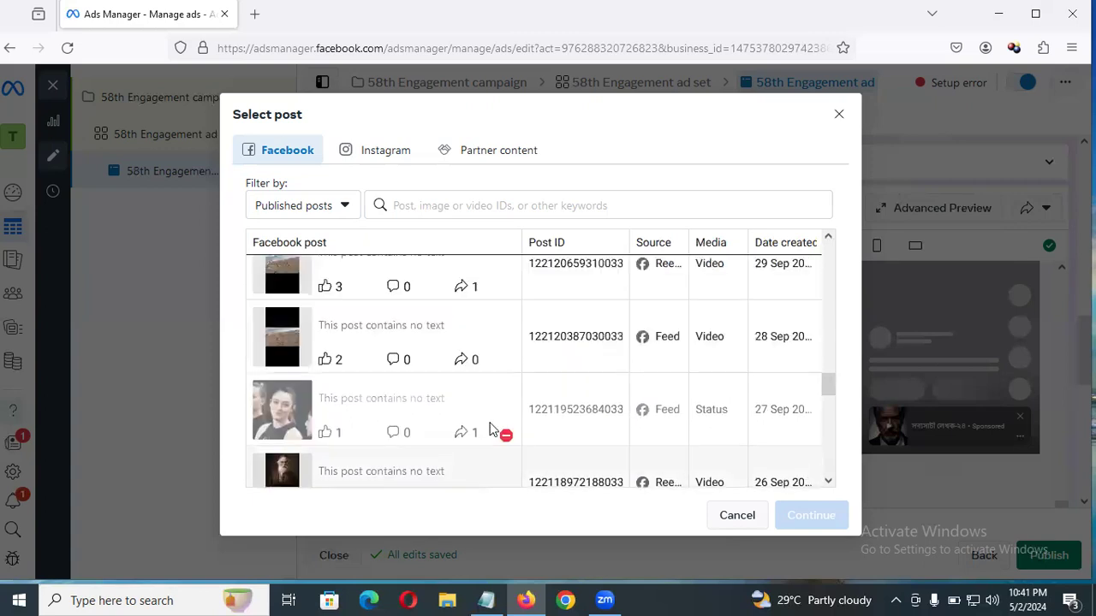
mouse_move(501, 440)
scroll(304, 440, "down", 3)
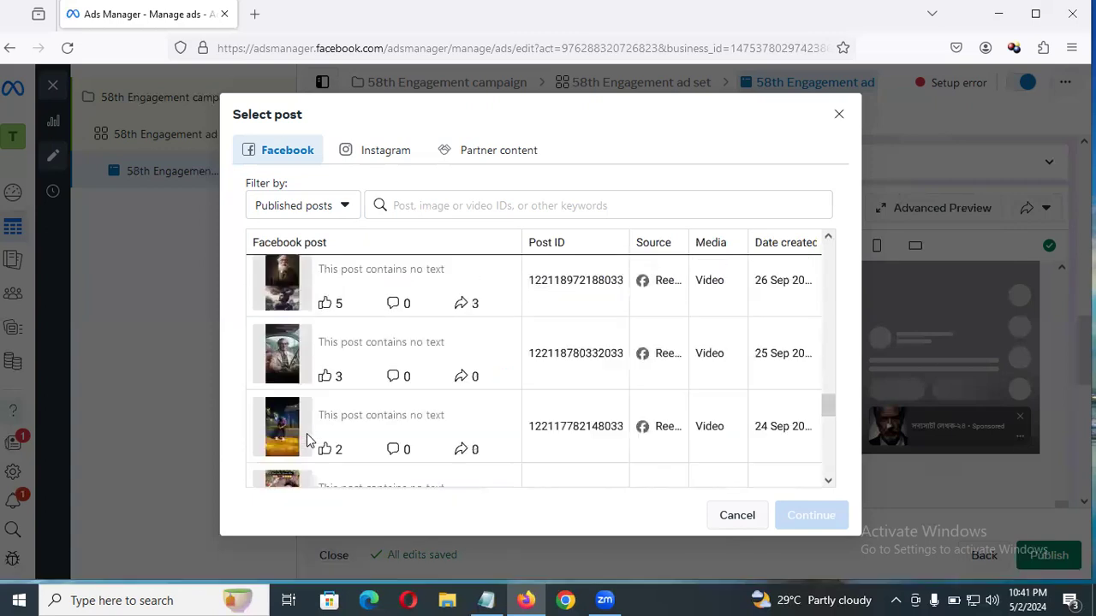
scroll(425, 394, "down", 3)
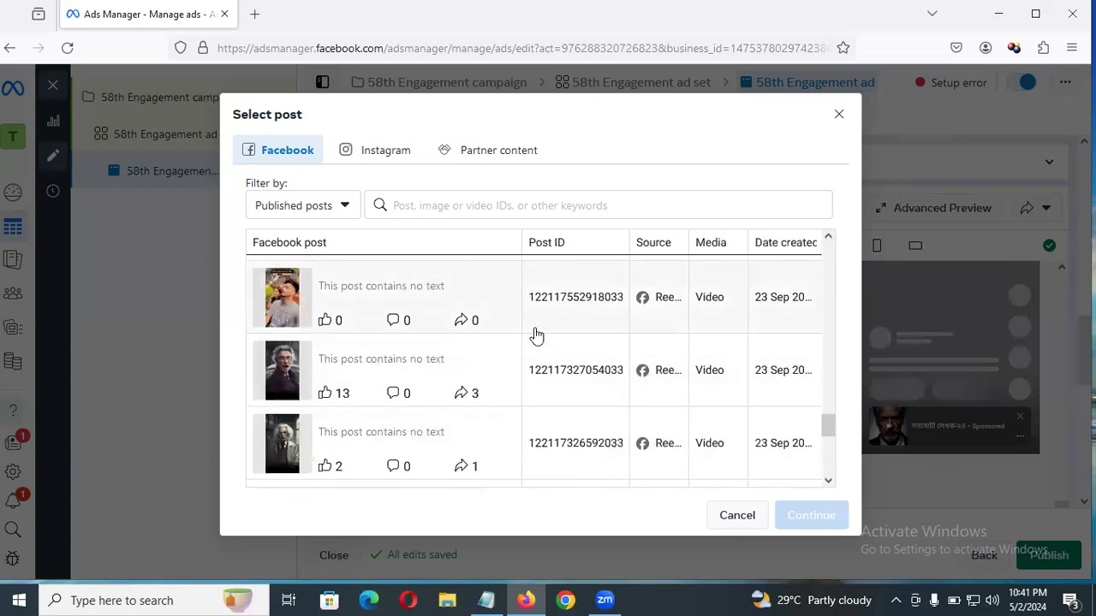
scroll(460, 365, "down", 3)
scroll(443, 390, "down", 3)
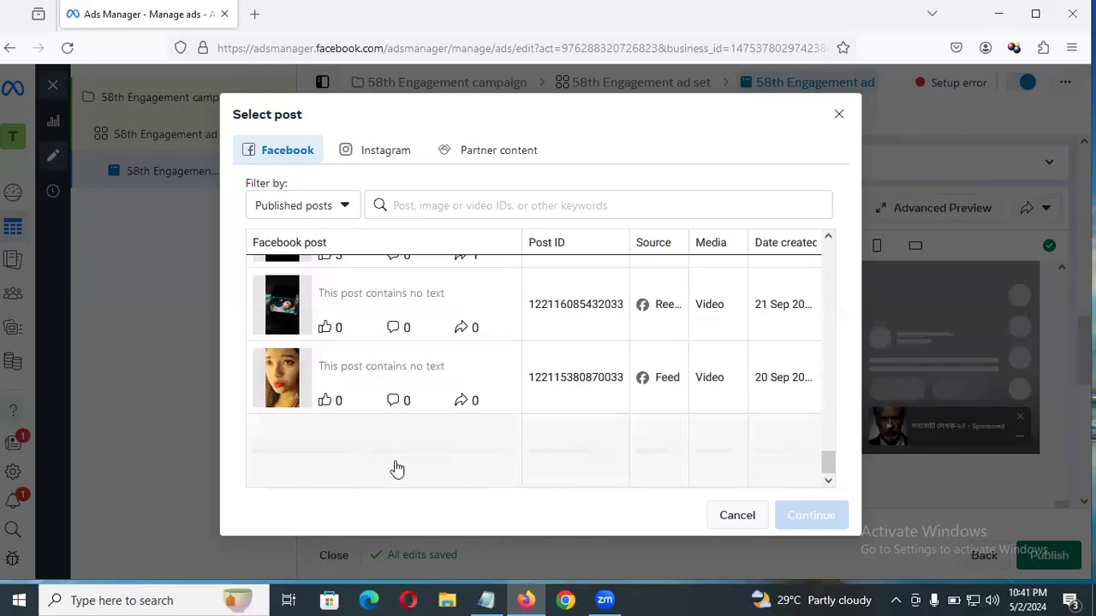
Review all Facebook posts instead of only the published ones and close the post selection without changing the ad's post
left_click(375, 152)
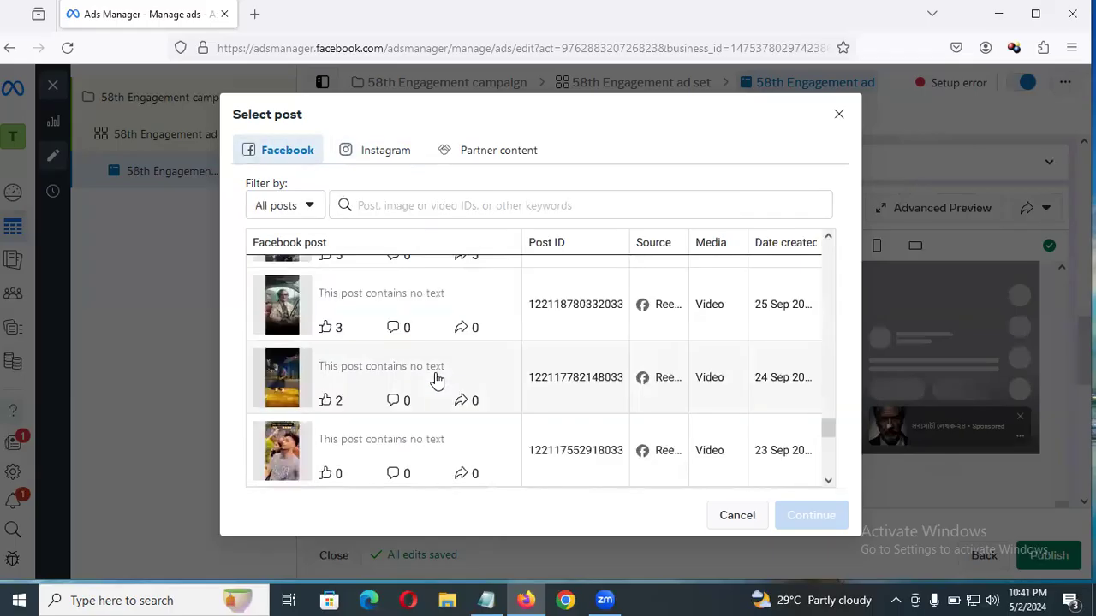
scroll(436, 395, "down", 3)
scroll(448, 402, "down", 2)
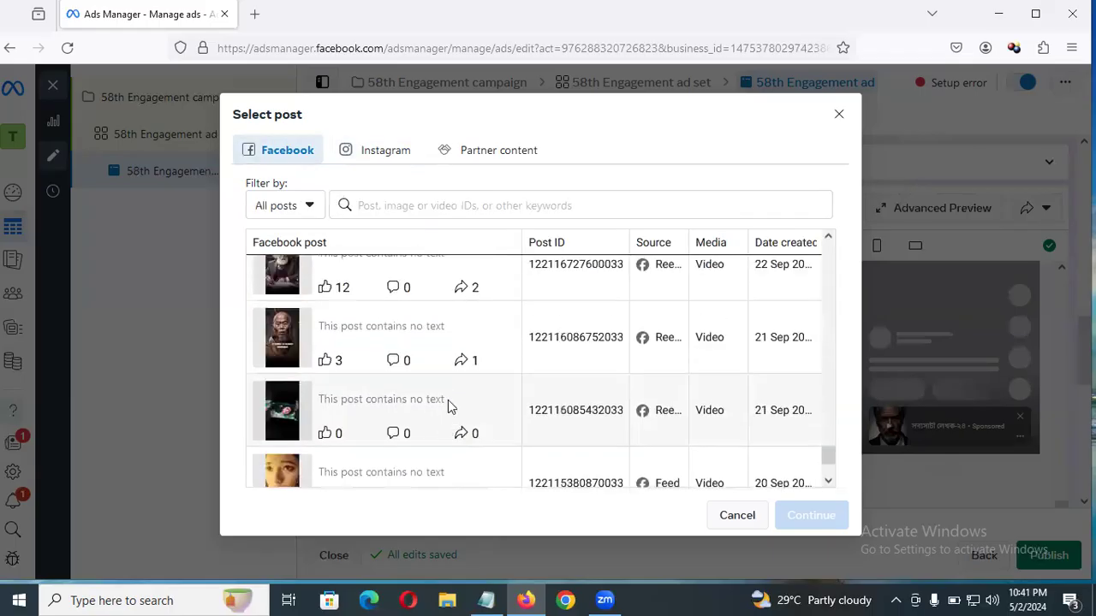
scroll(448, 407, "down", 2)
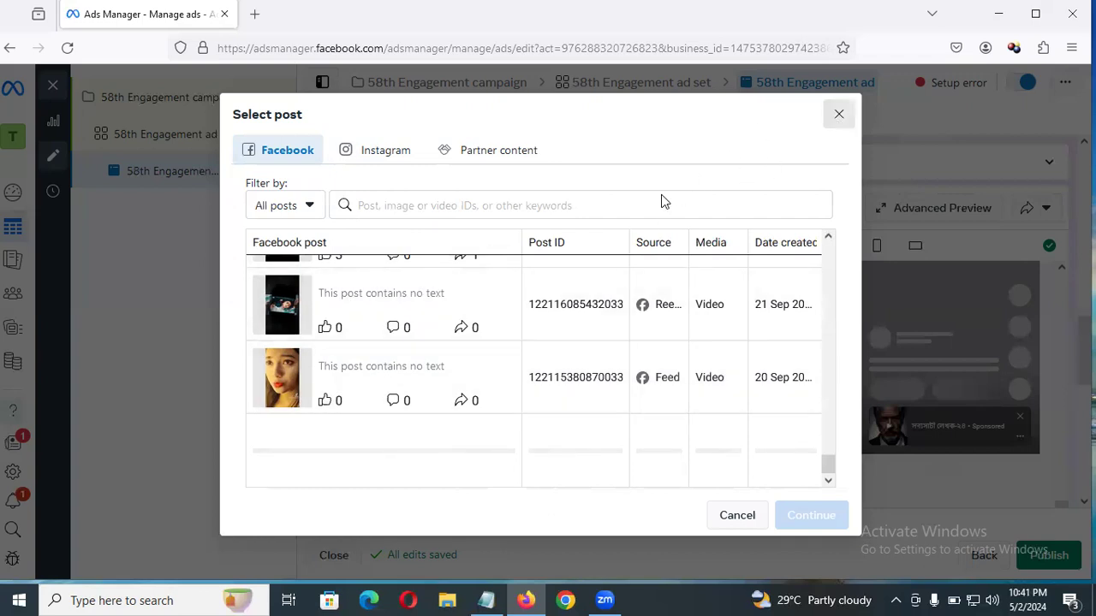
key("Escape")
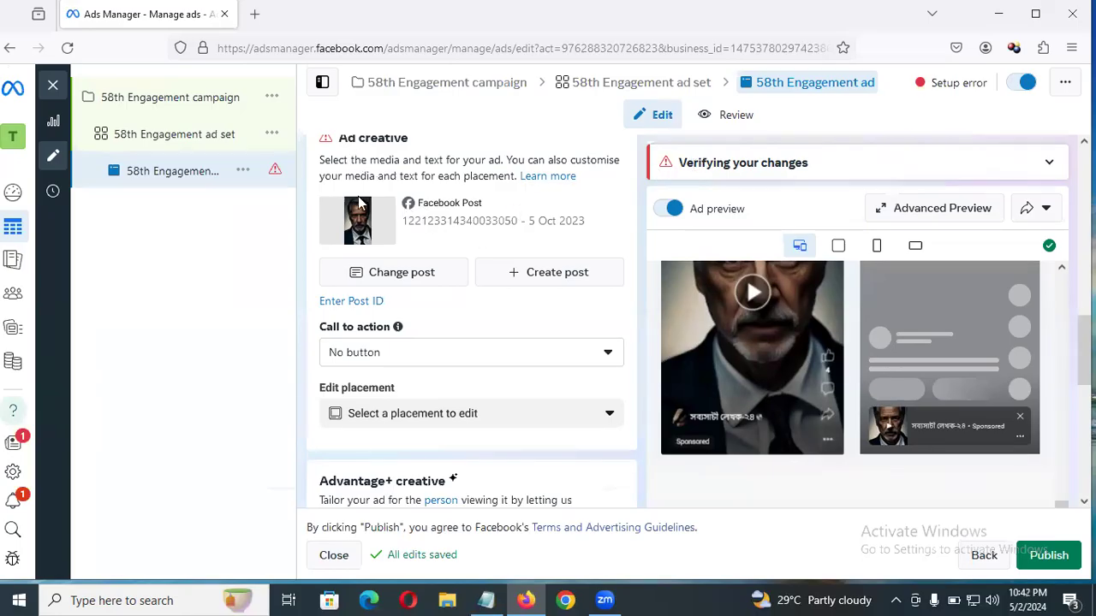
scroll(359, 202, "up", 3)
left_click_drag(408, 340, 366, 336)
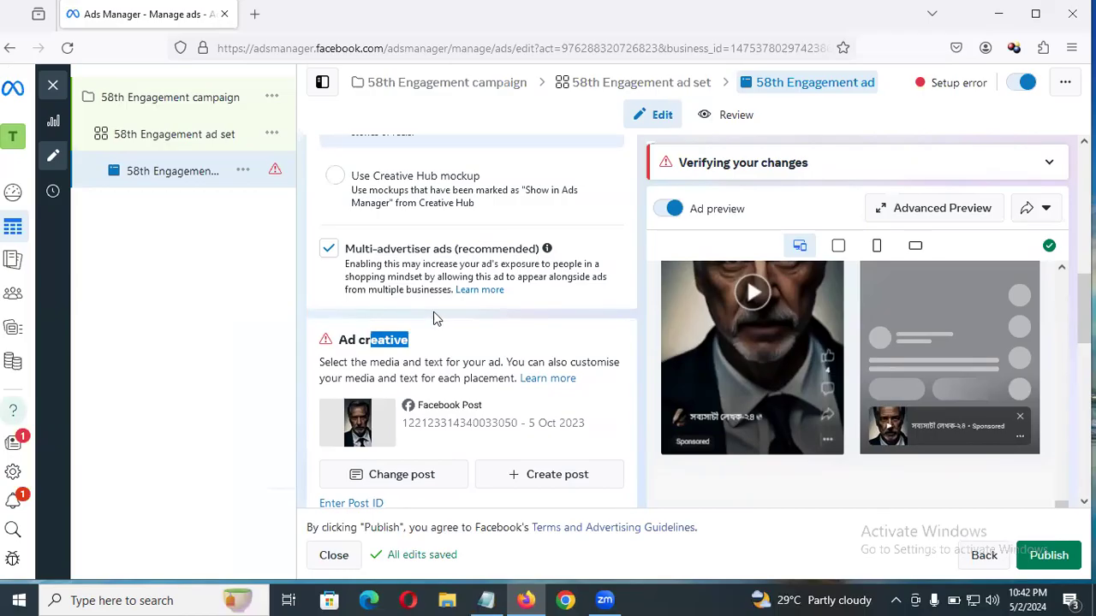
left_click(363, 342)
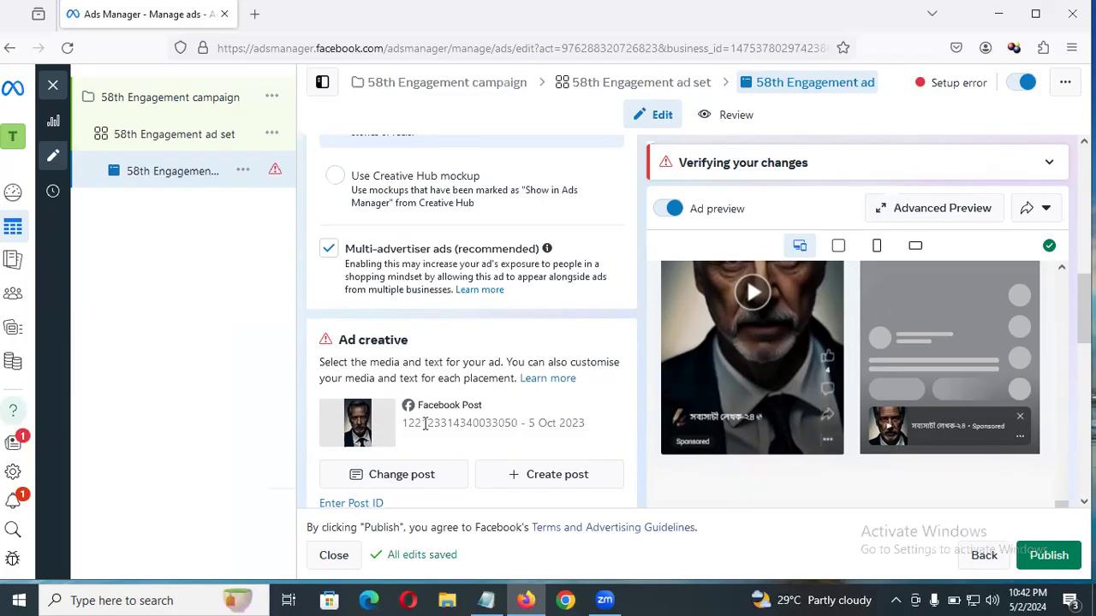
scroll(441, 338, "down", 3)
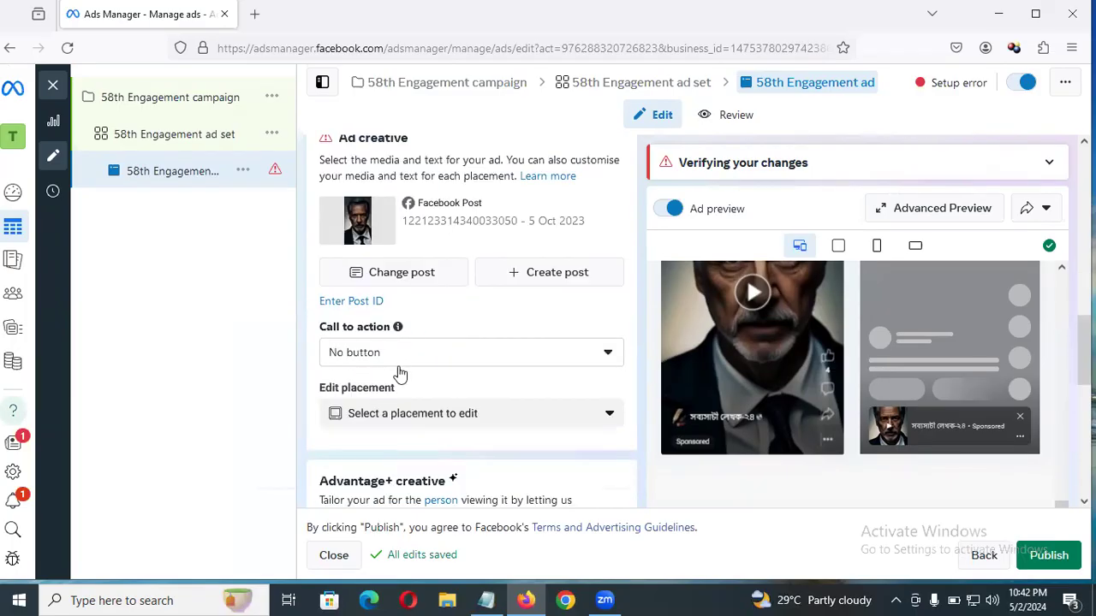
scroll(431, 430, "up", 3)
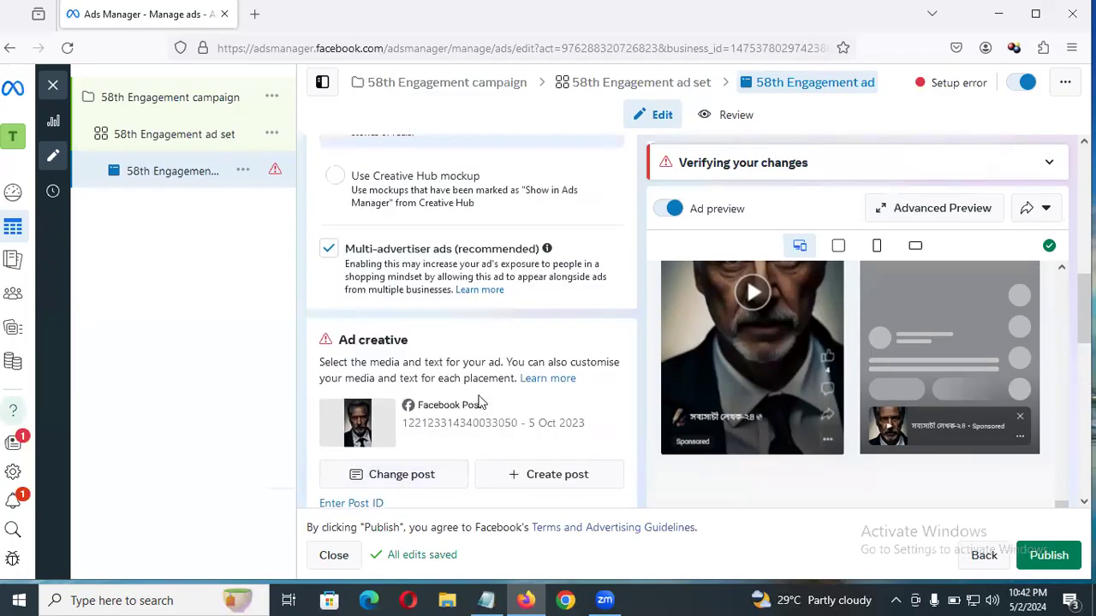
scroll(477, 402, "down", 3)
left_click(430, 363)
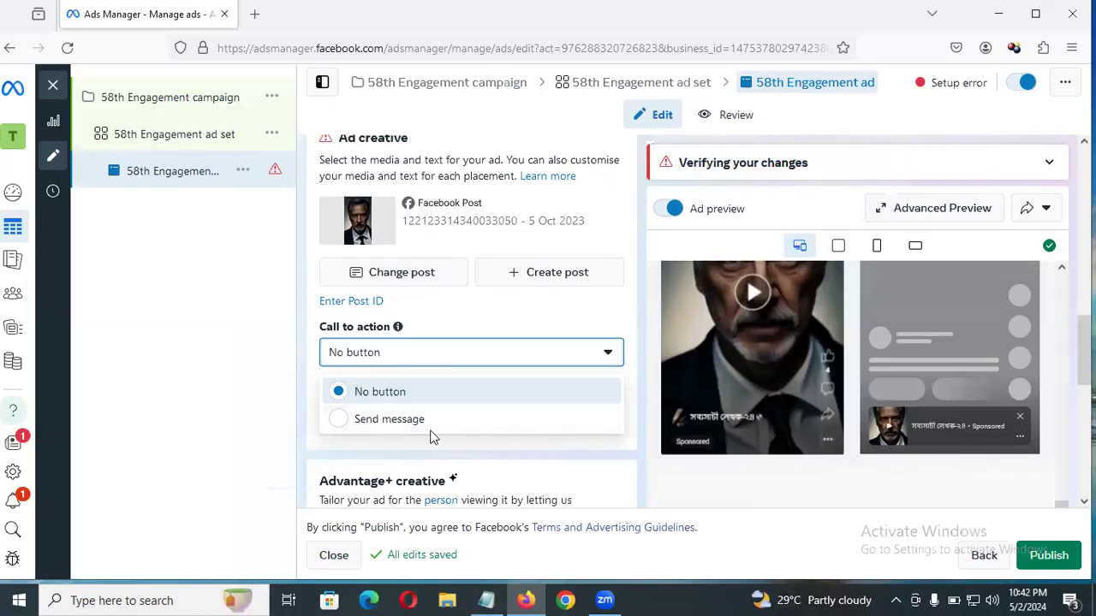
left_click_drag(419, 424, 394, 438)
left_click(393, 435)
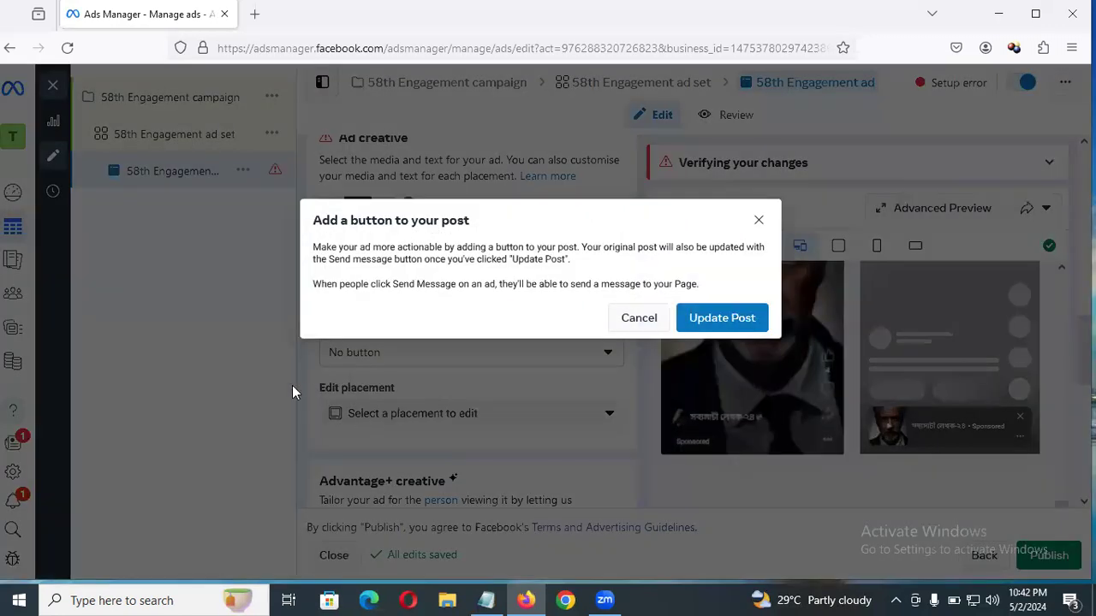
left_click(640, 318)
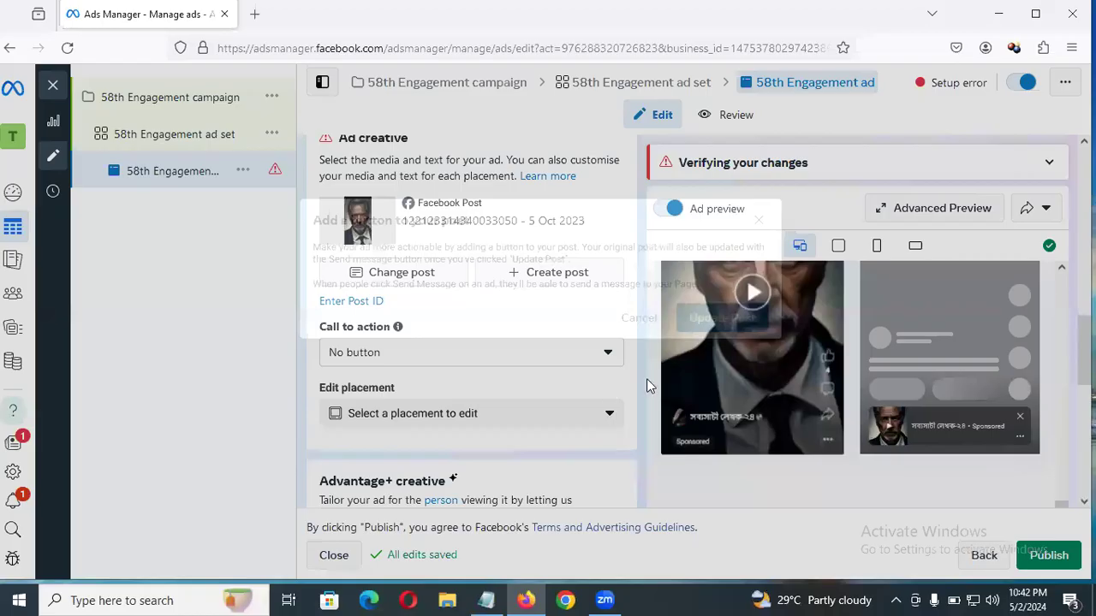
Set the ad's call to action to Send message and update the original post with that button
left_click(419, 357)
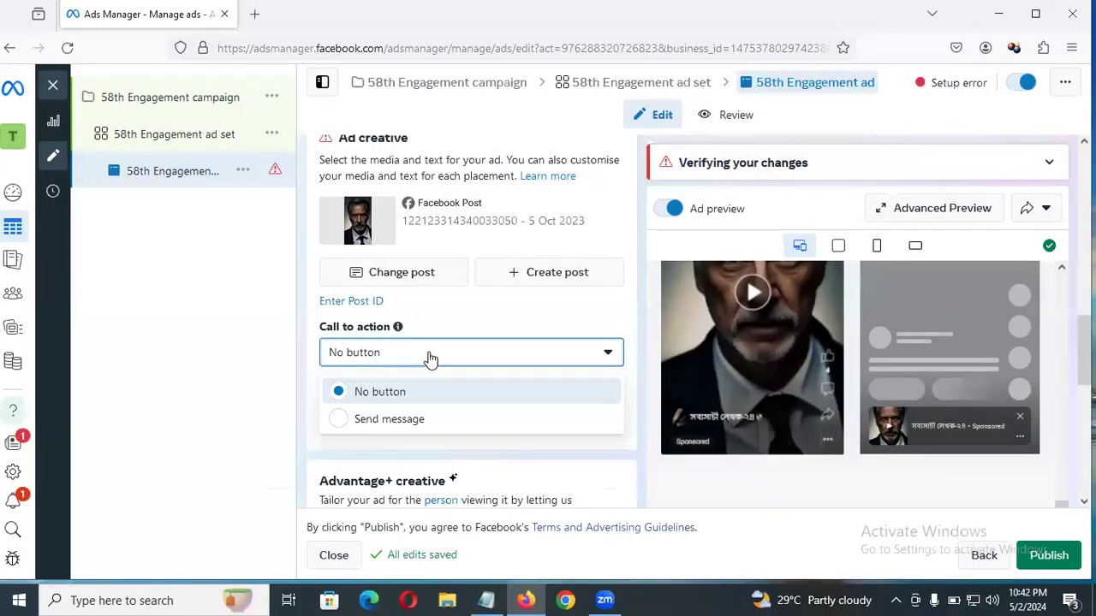
left_click(414, 418)
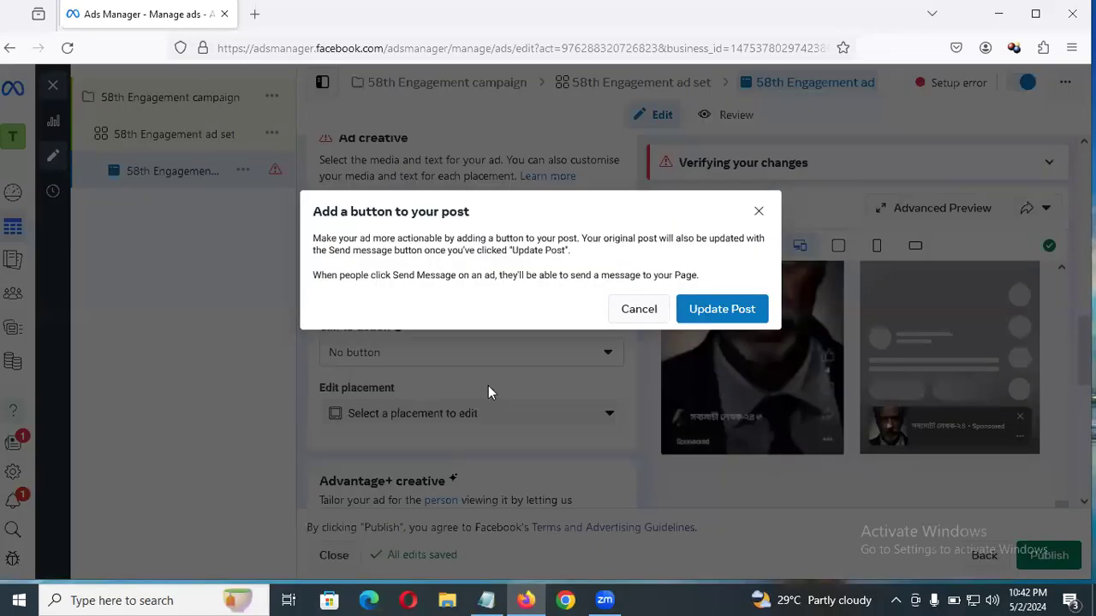
left_click(706, 308)
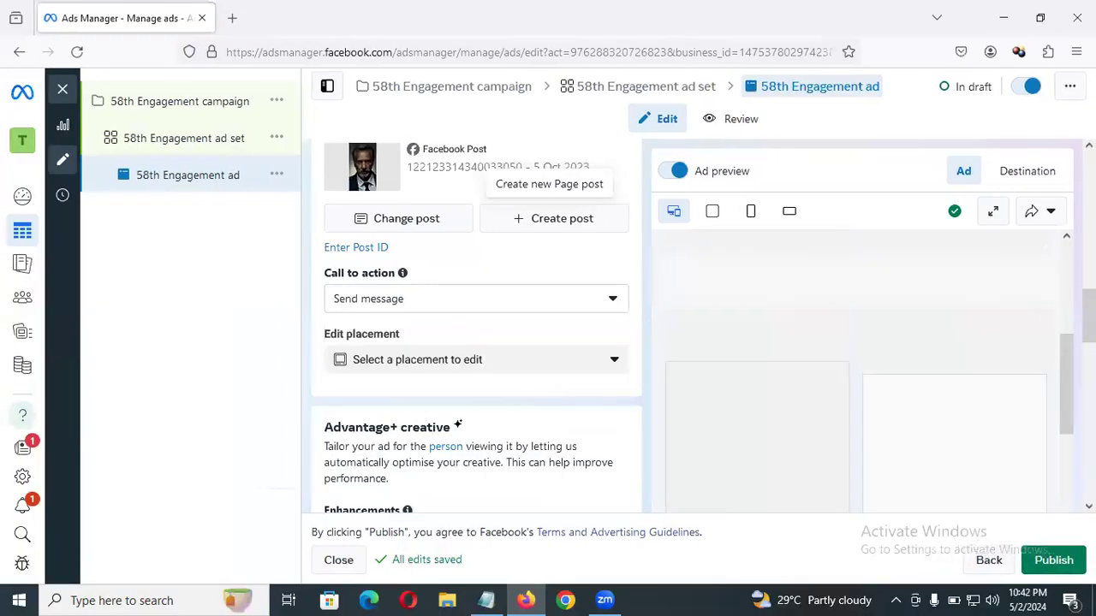
Examine the ad previews for the Send message button across the Facebook placements
mouse_move(1089, 316)
left_mouse_down()
mouse_move(1088, 225)
mouse_move(1087, 297)
left_mouse_up()
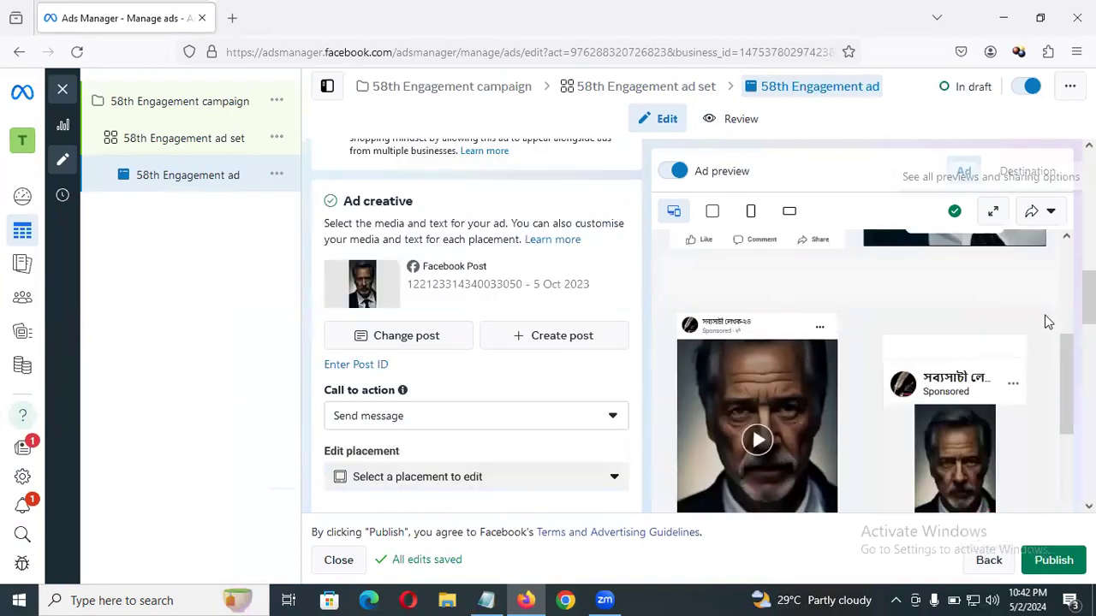
scroll(1027, 342, "up", 5)
scroll(978, 364, "down", 5)
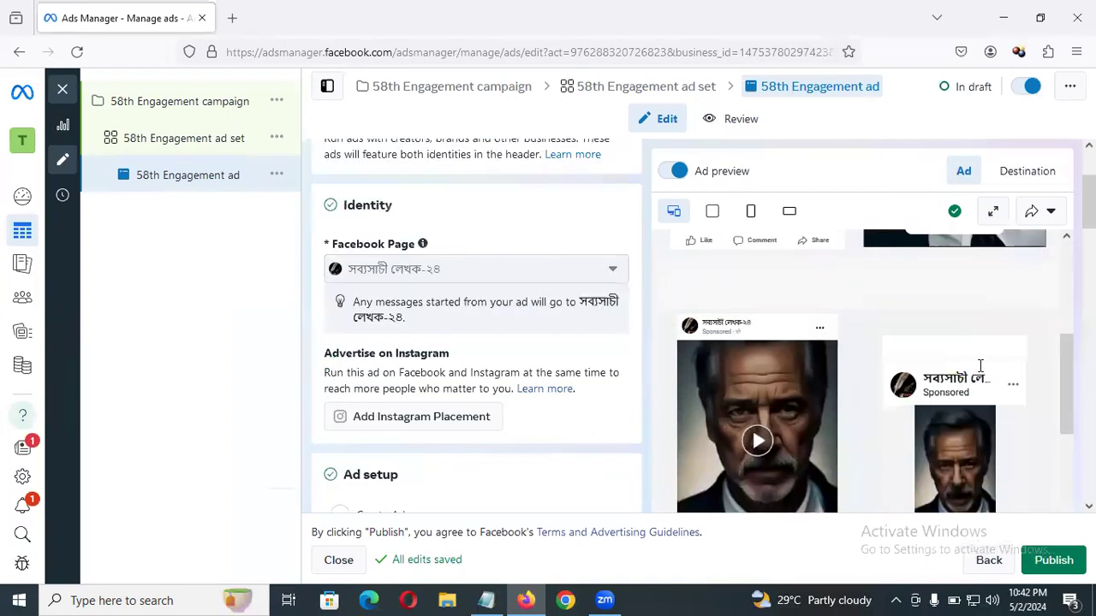
scroll(770, 361, "up", 2)
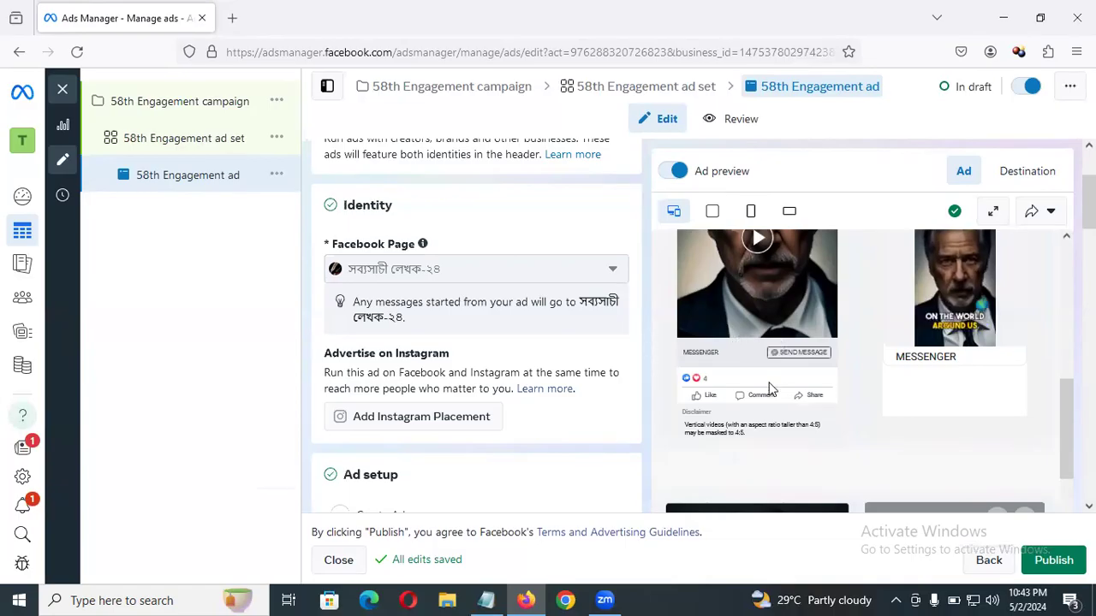
scroll(734, 387, "down", 2)
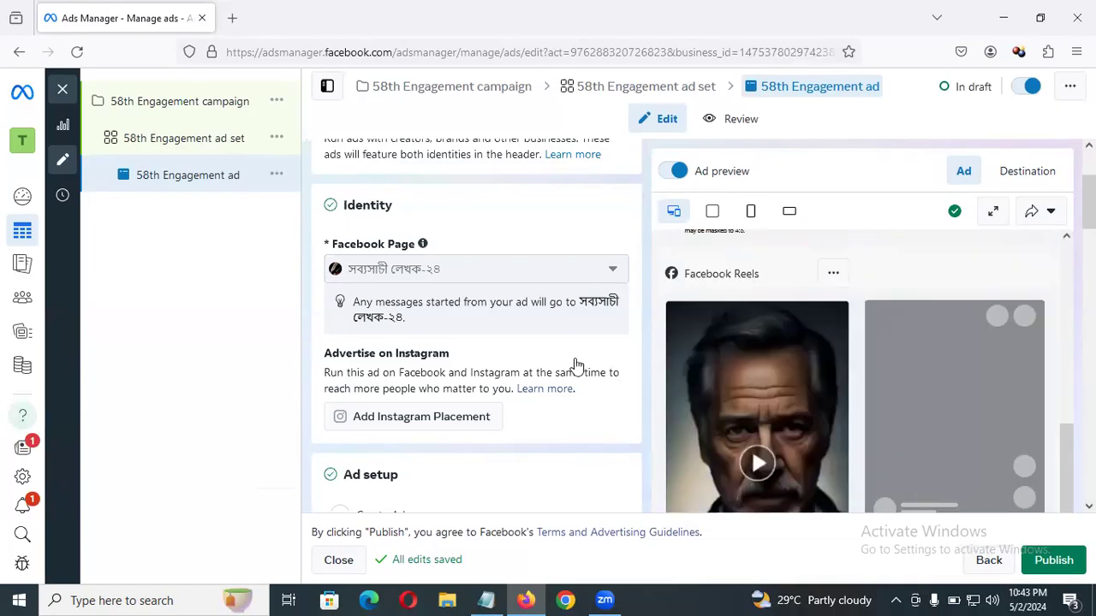
Review the ad's Advantage+ creative, message template, tracking and ad creative settings without changing them
scroll(561, 360, "down", 5)
scroll(559, 359, "down", 4)
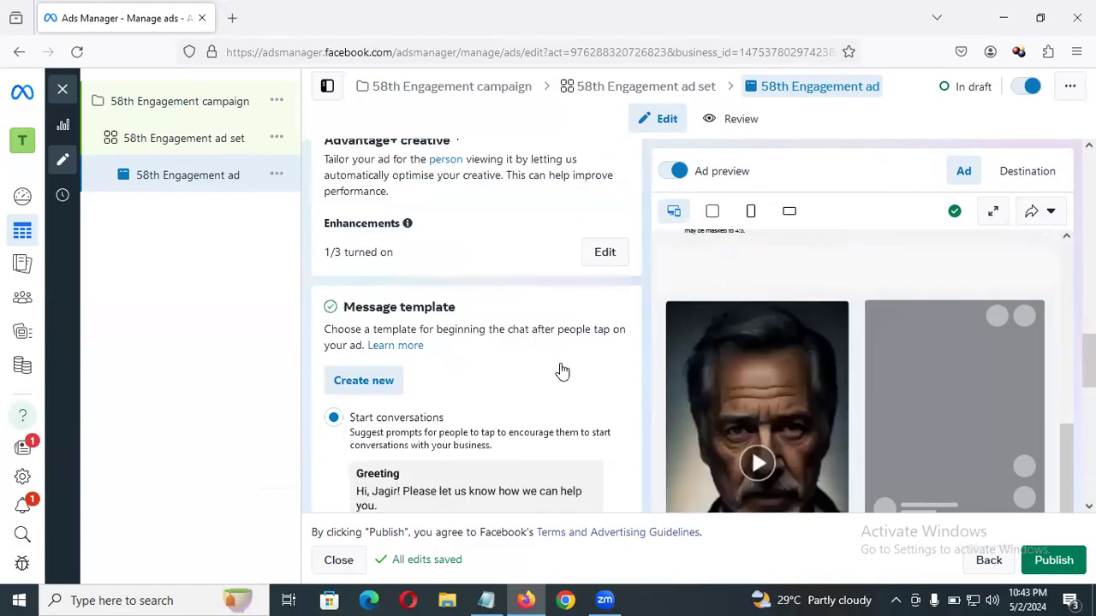
scroll(509, 416, "down", 5)
scroll(509, 411, "down", 2)
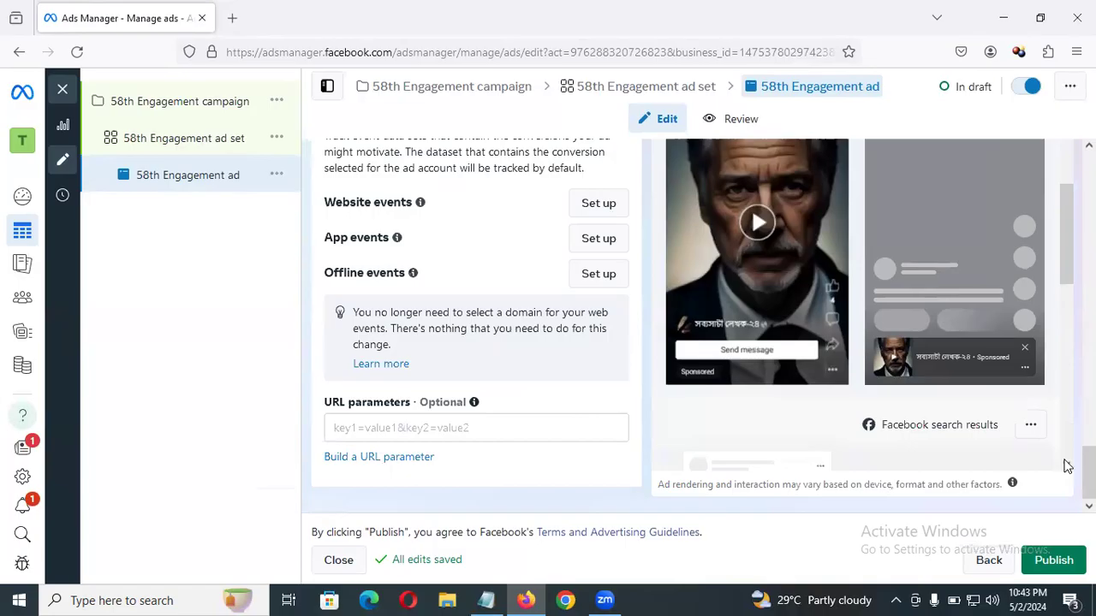
scroll(642, 300, "up", 3)
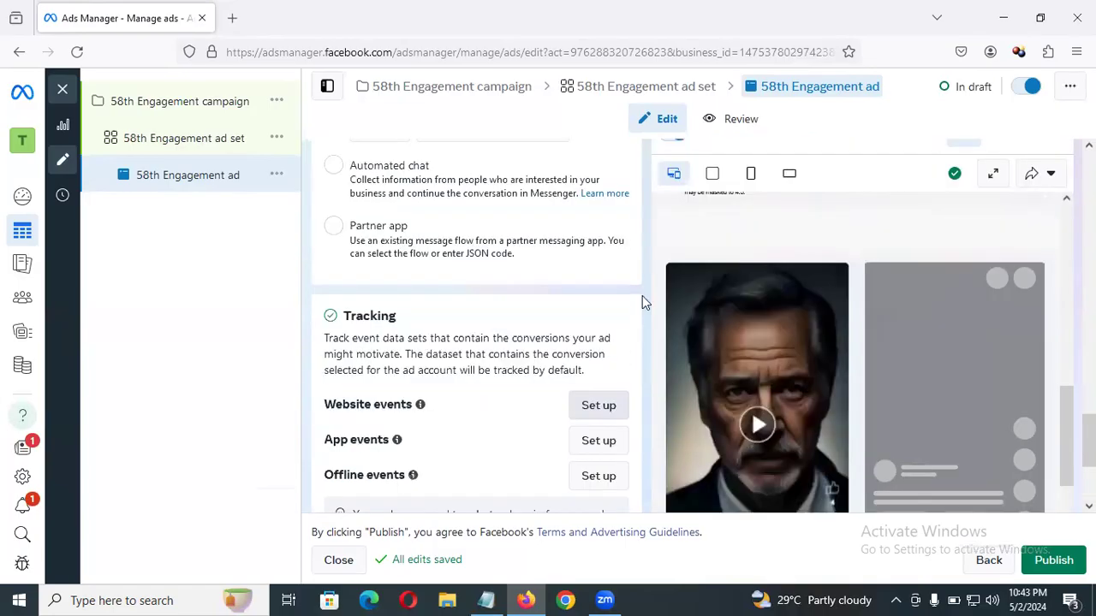
scroll(644, 302, "up", 1)
scroll(644, 303, "up", 2)
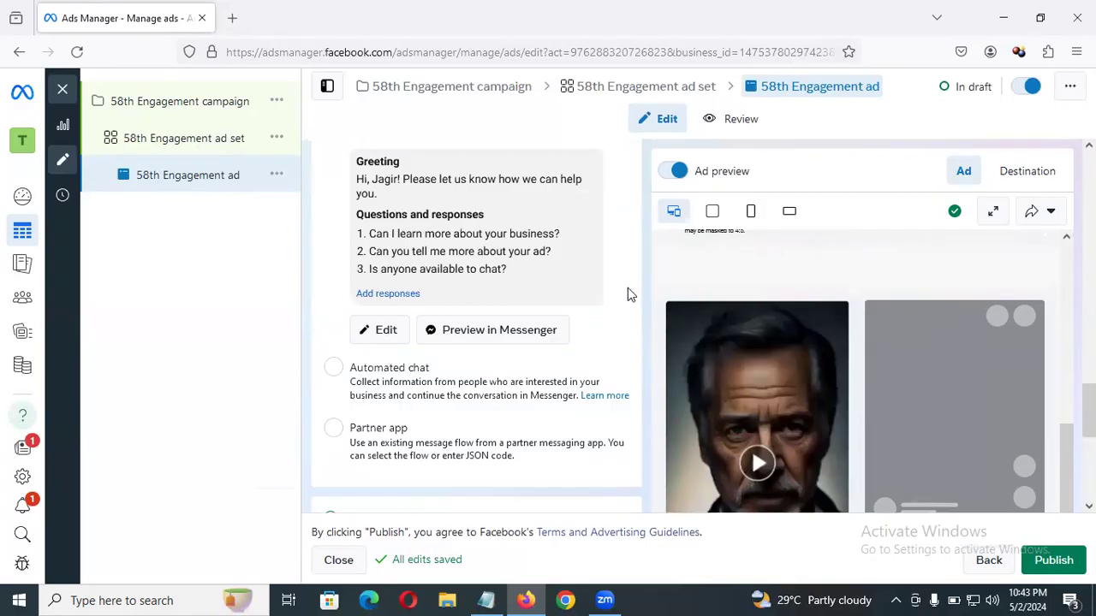
scroll(627, 288, "up", 6)
scroll(622, 286, "up", 1)
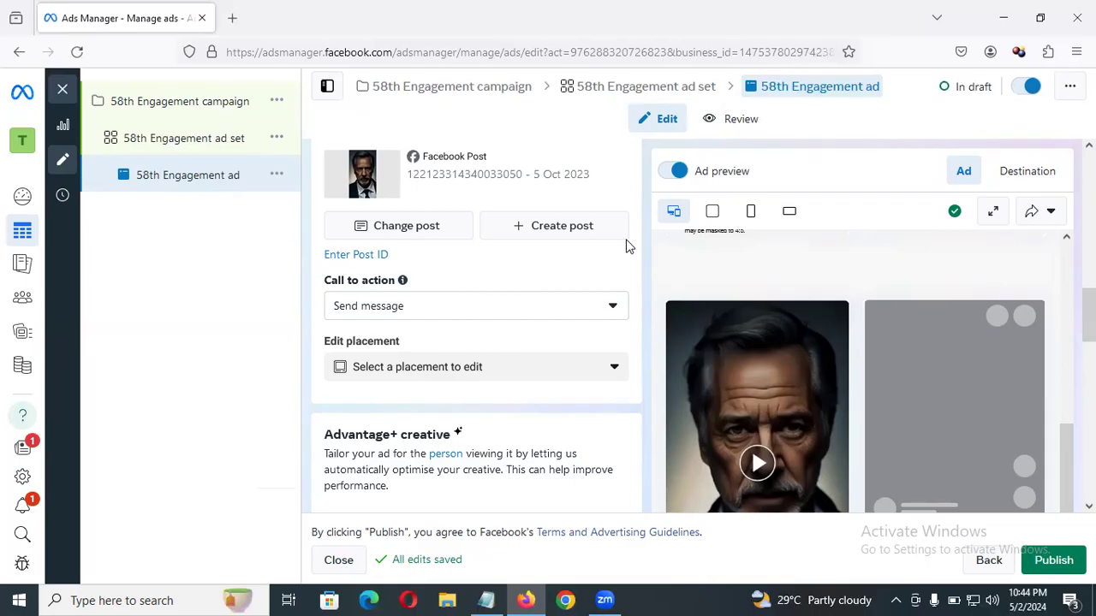
scroll(590, 314, "down", 5)
scroll(589, 291, "down", 5)
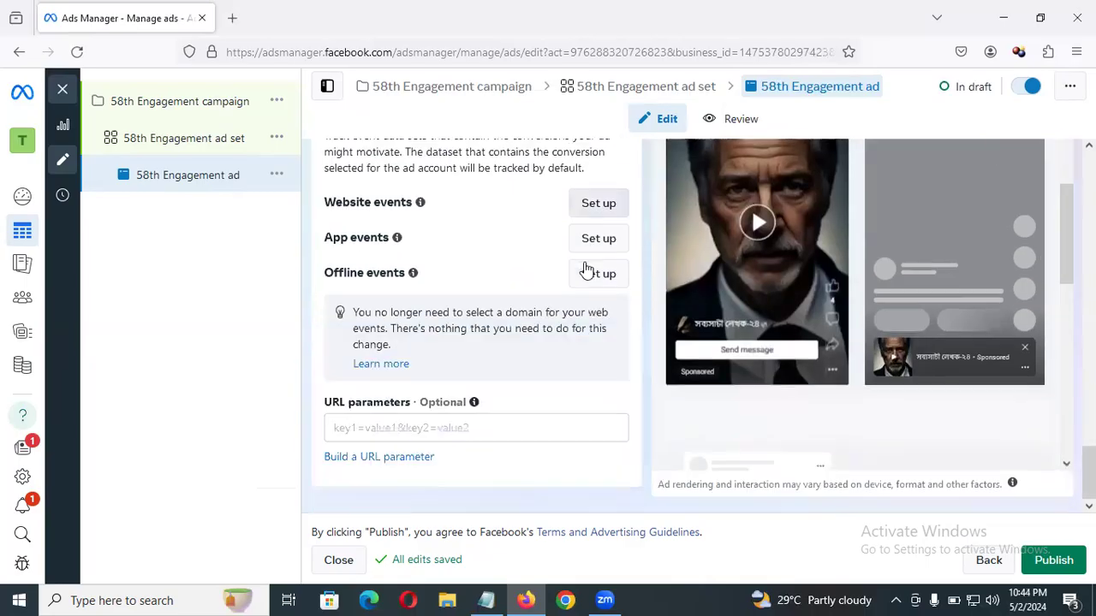
scroll(513, 326, "up", 10)
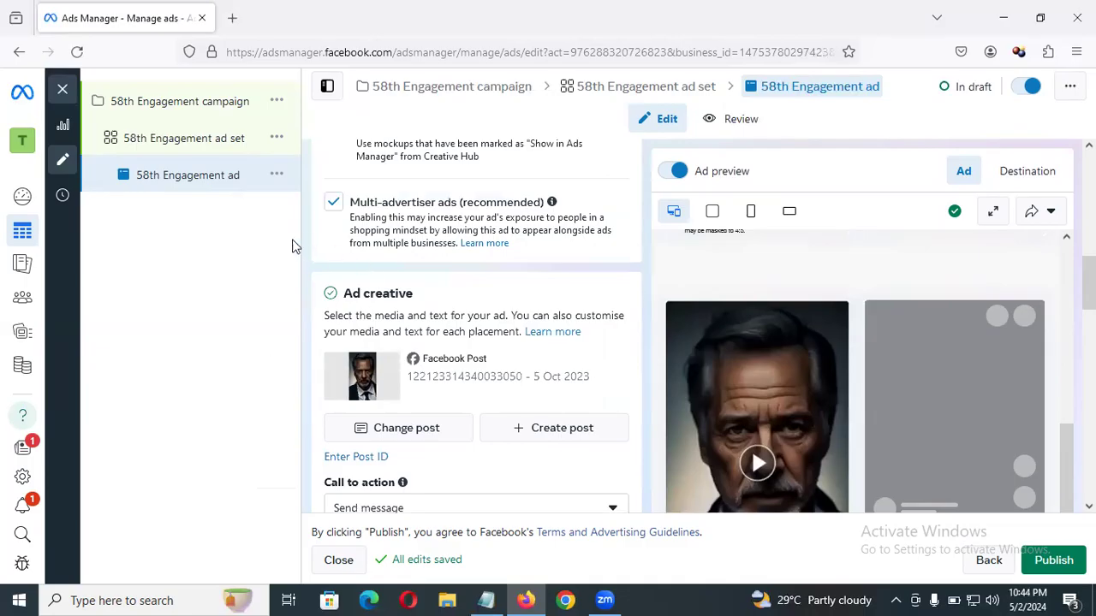
Change the 58th Engagement ad set's conversion location to Facebook Page and continue to the ad
left_click(171, 138)
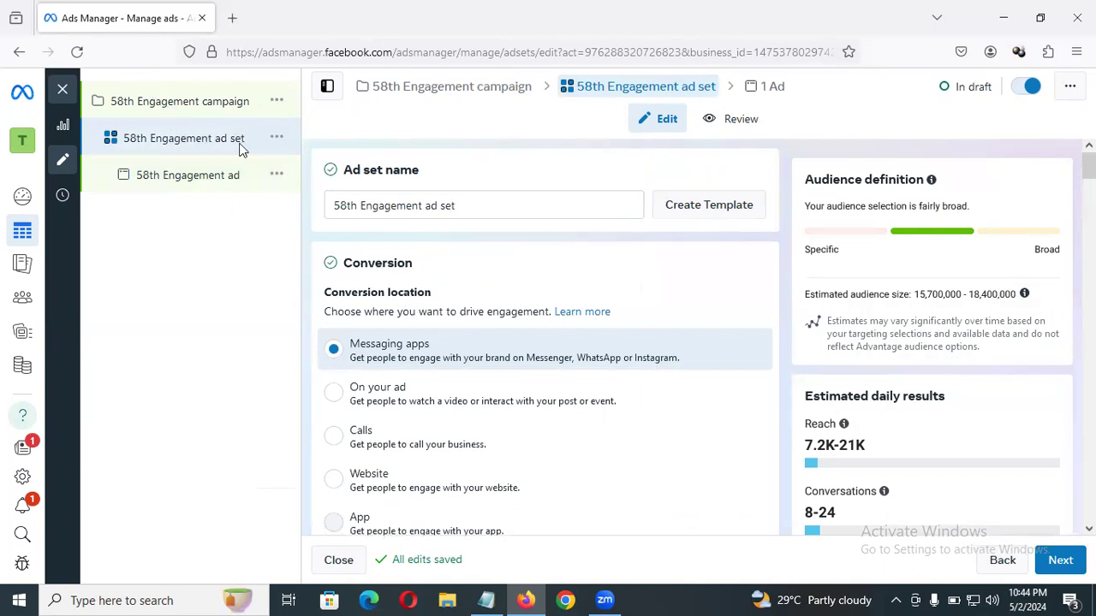
scroll(653, 388, "down", 2)
scroll(600, 360, "up", 2)
scroll(650, 318, "down", 2)
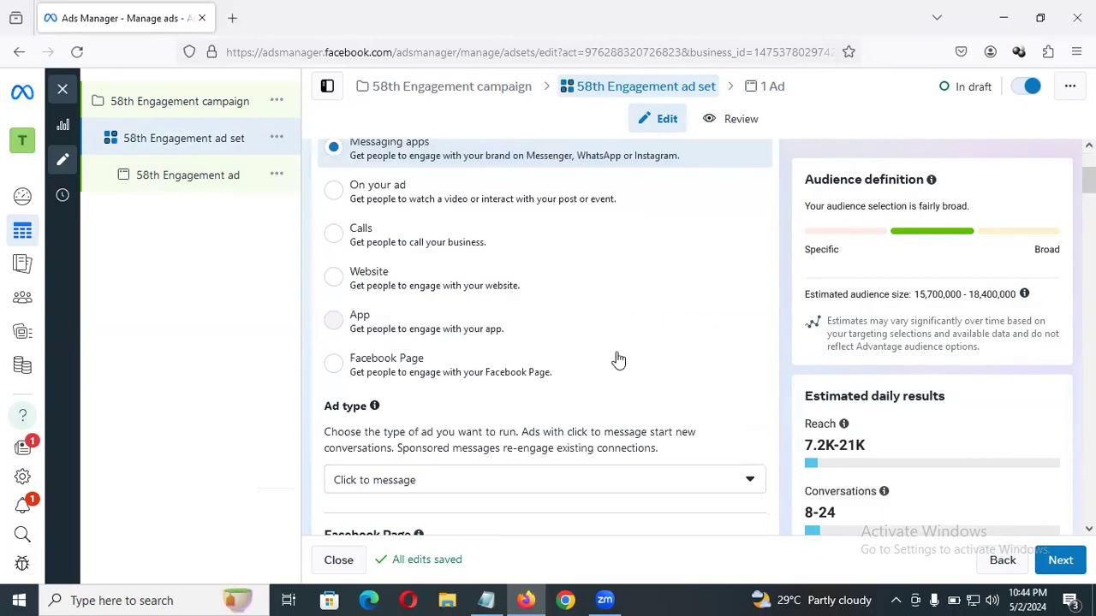
left_click(415, 380)
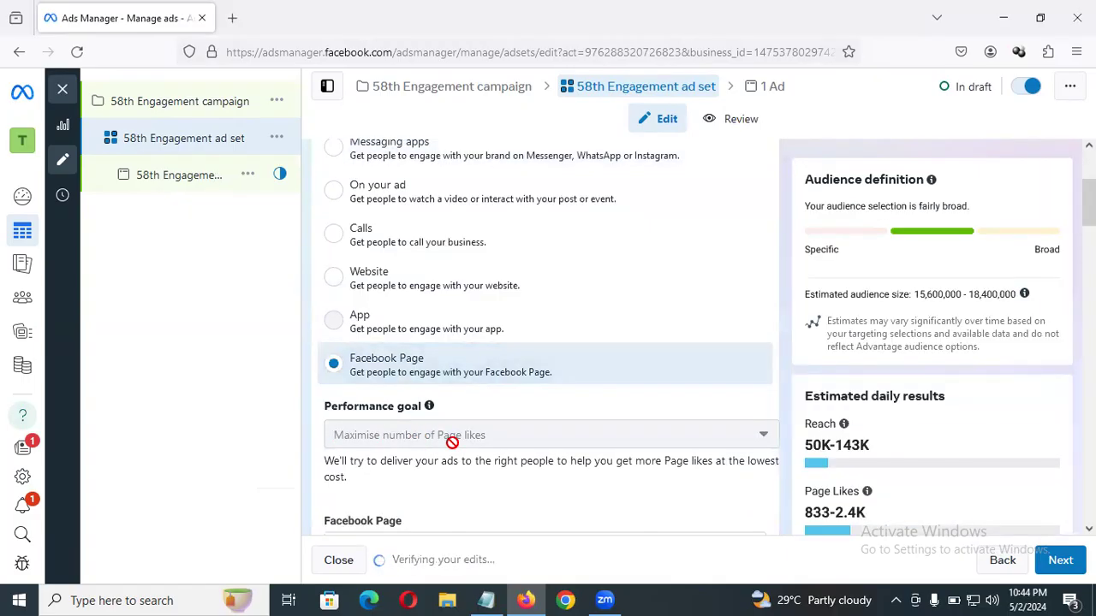
mouse_move(452, 442)
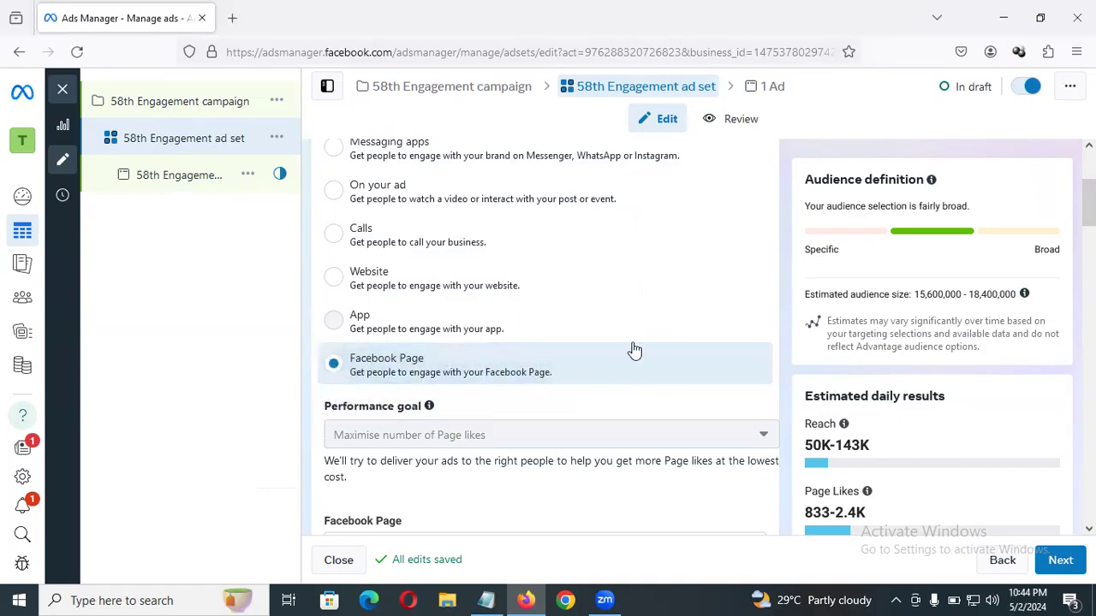
scroll(565, 382, "down", 8)
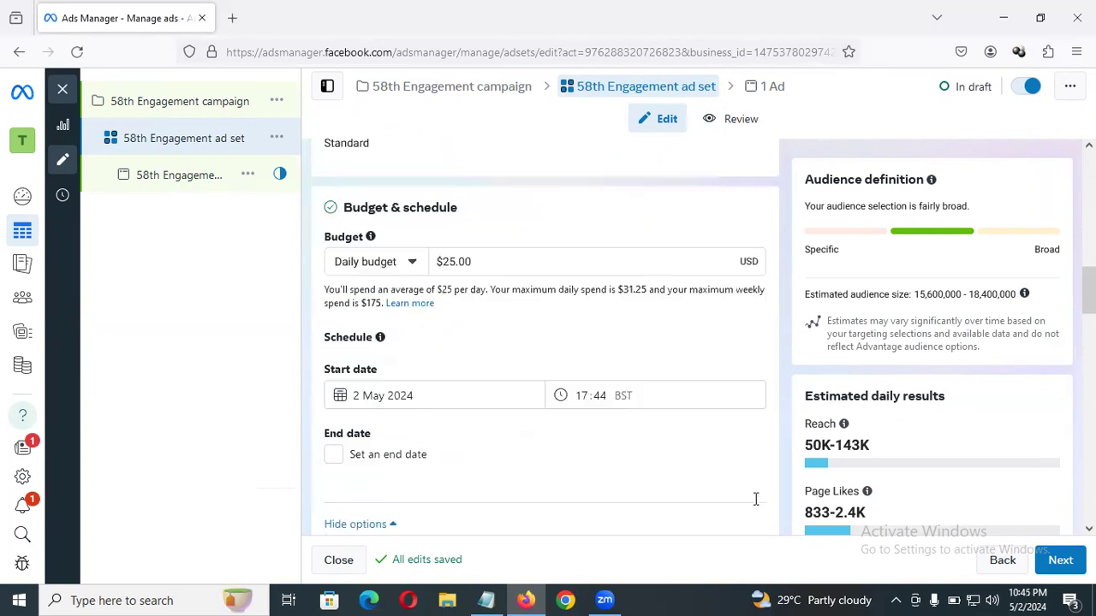
scroll(756, 499, "down", 2)
left_click(1051, 559)
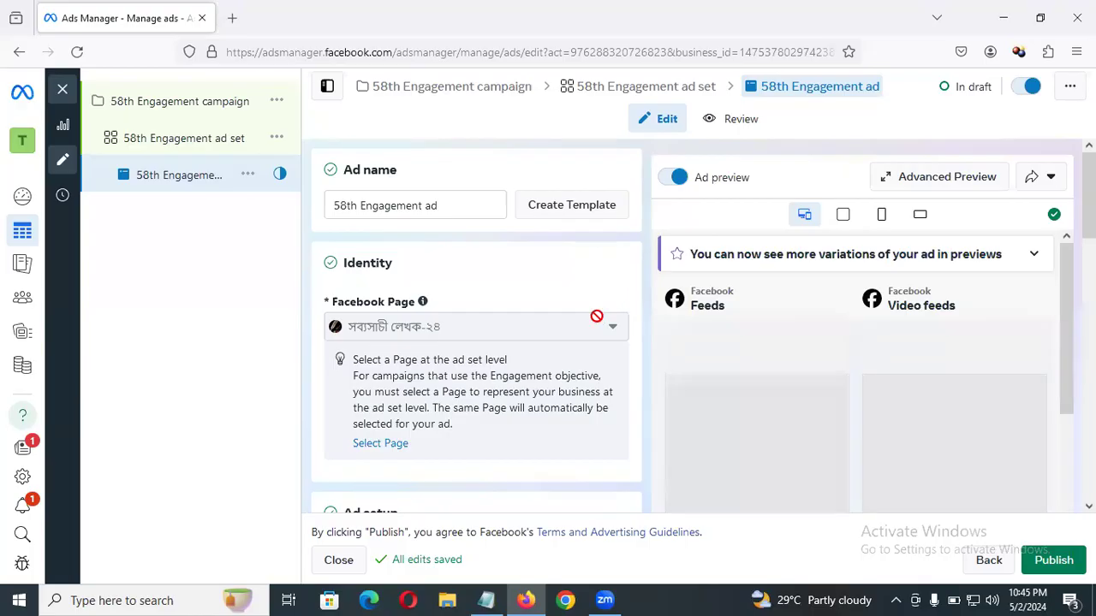
Review the ad's identity, ad setup, ad creative, destination and tracking settings for the Facebook Page conversion location
scroll(597, 316, "down", 7)
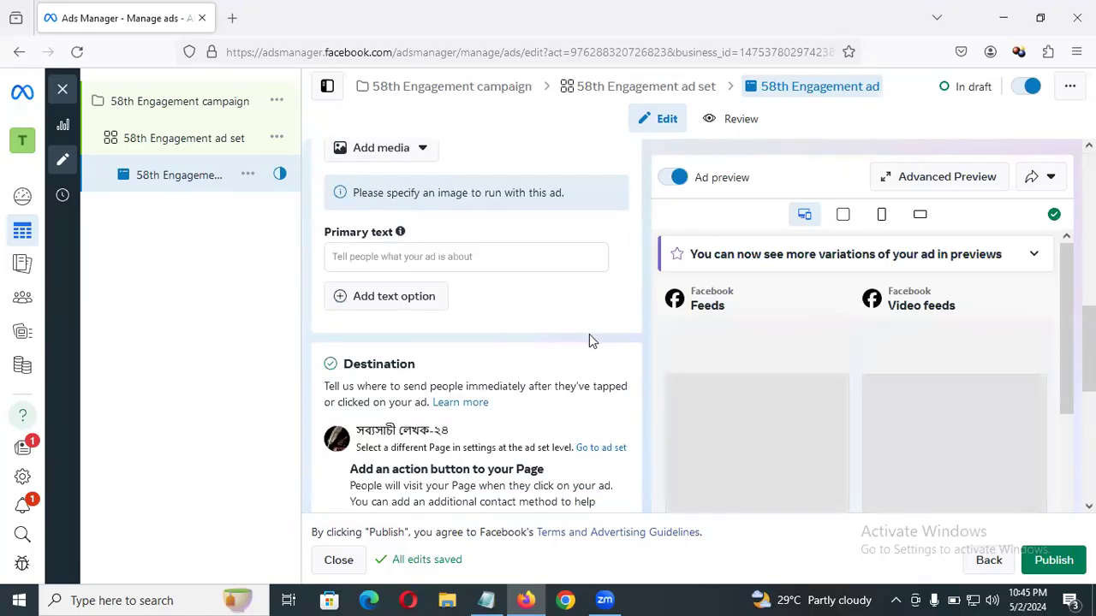
scroll(582, 342, "down", 3)
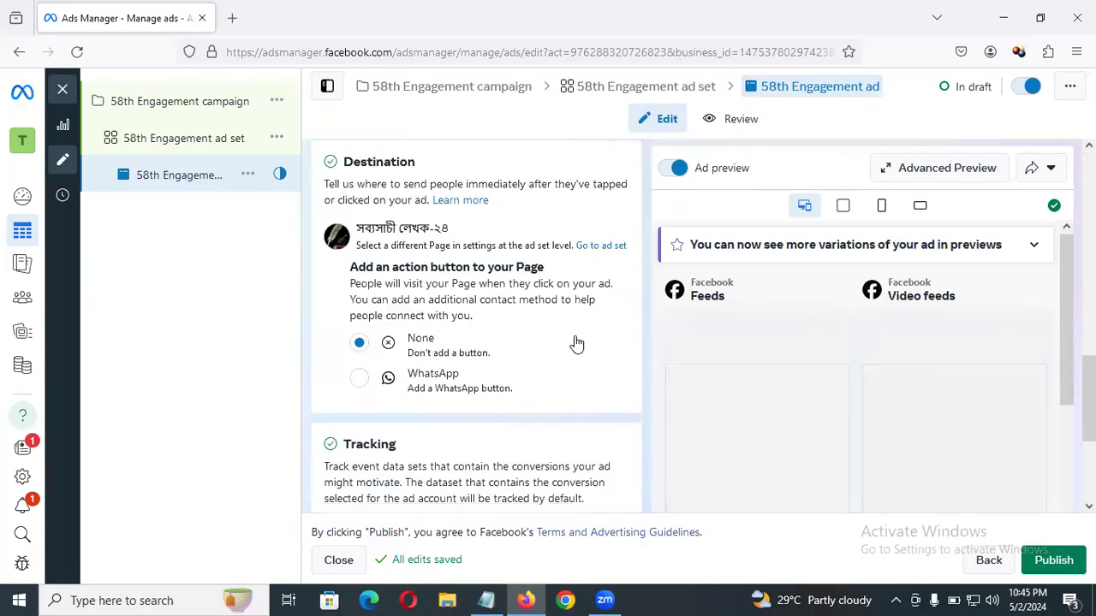
scroll(574, 338, "down", 3)
scroll(575, 336, "up", 3)
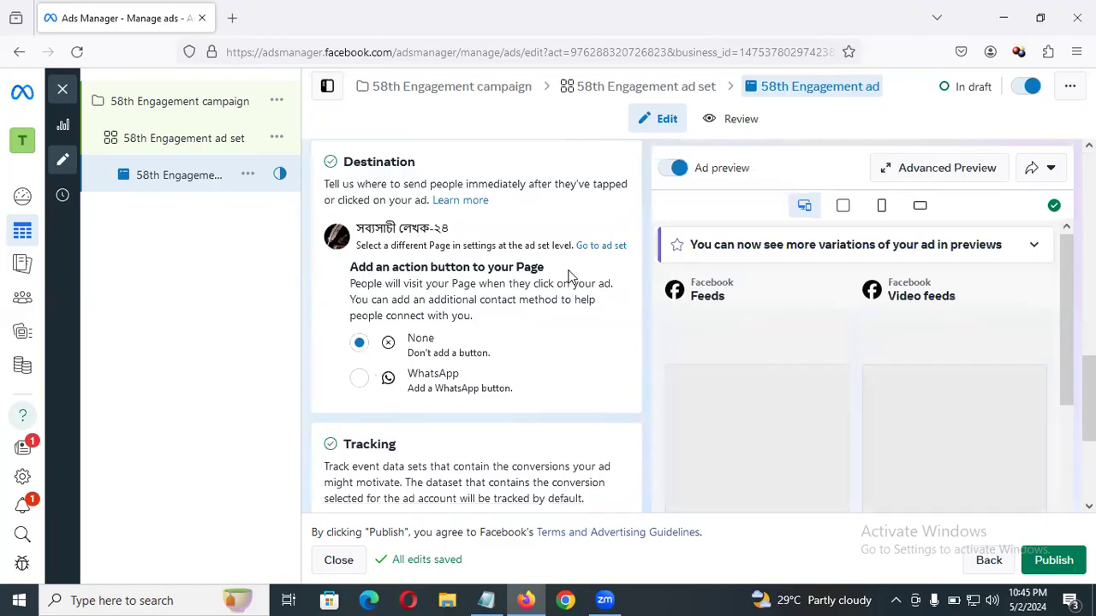
scroll(569, 277, "up", 4)
scroll(566, 282, "up", 1)
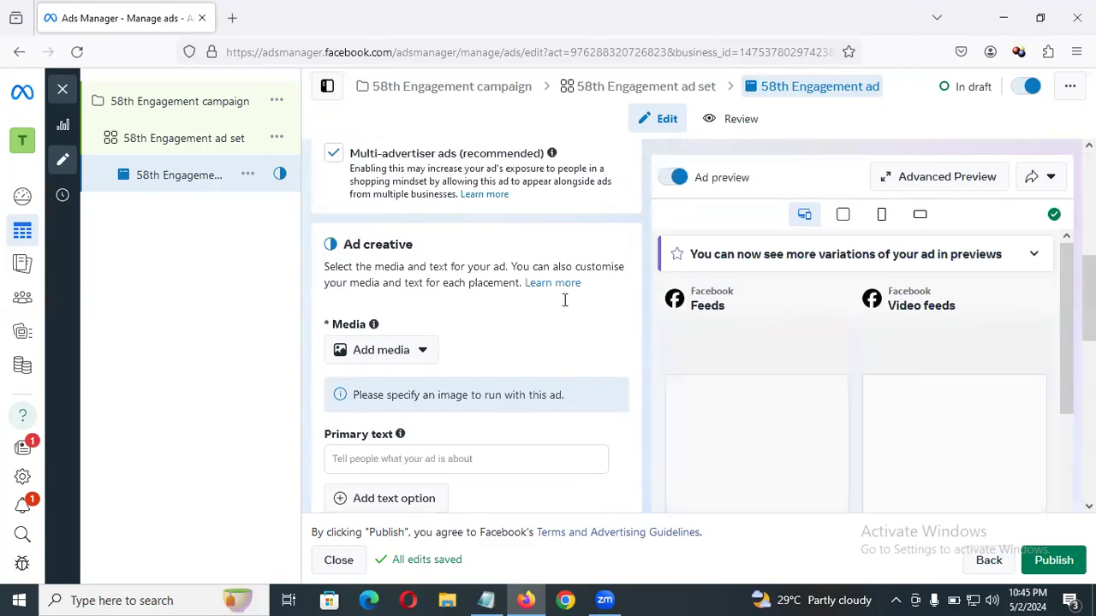
scroll(491, 387, "up", 3)
scroll(490, 387, "up", 3)
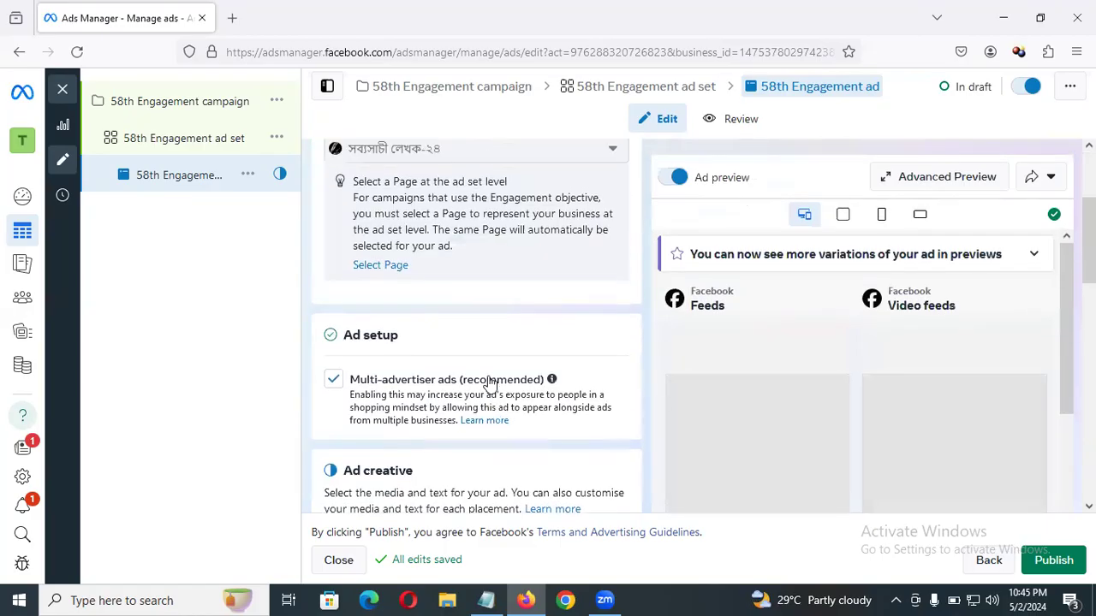
scroll(488, 384, "down", 4)
scroll(484, 375, "down", 1)
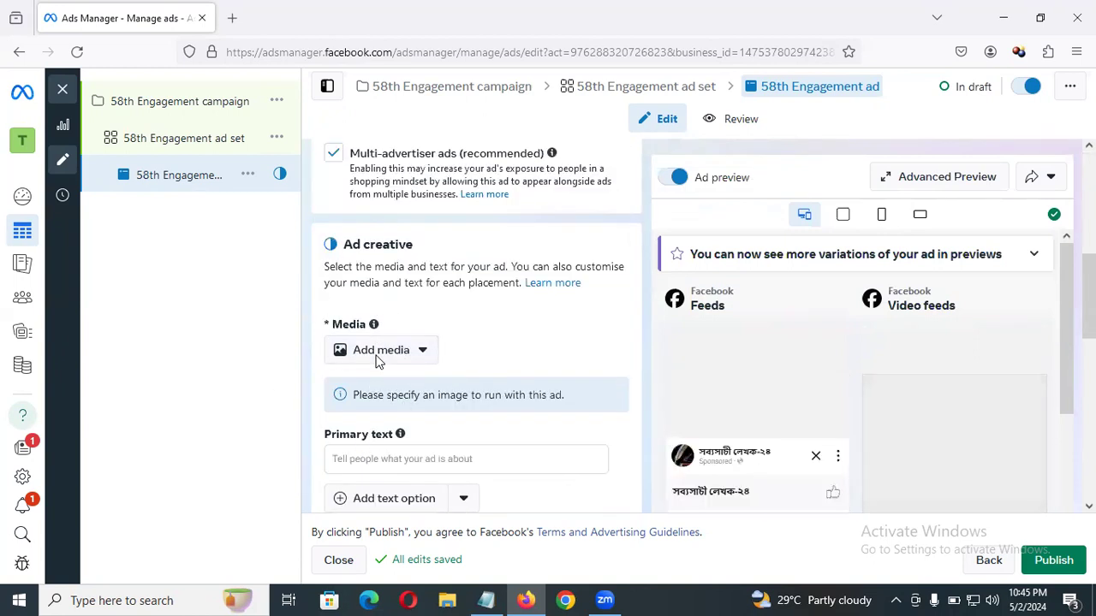
Check the ad's media options and empty primary text field without adding media or text
left_click(422, 350)
left_click(510, 350)
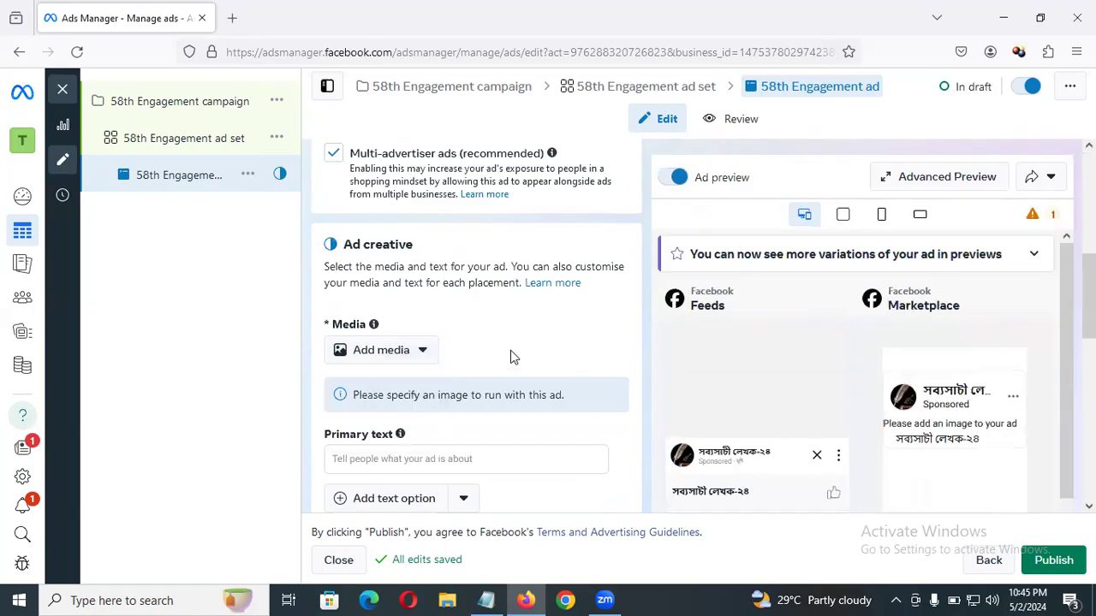
scroll(488, 342, "down", 3)
left_click(408, 252)
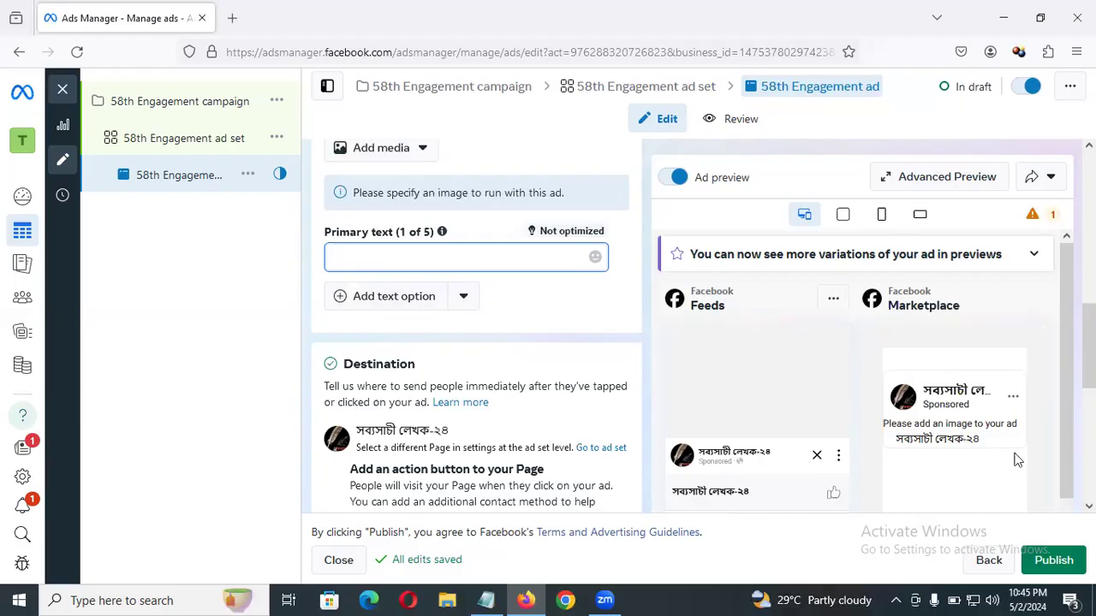
triple_click(828, 494)
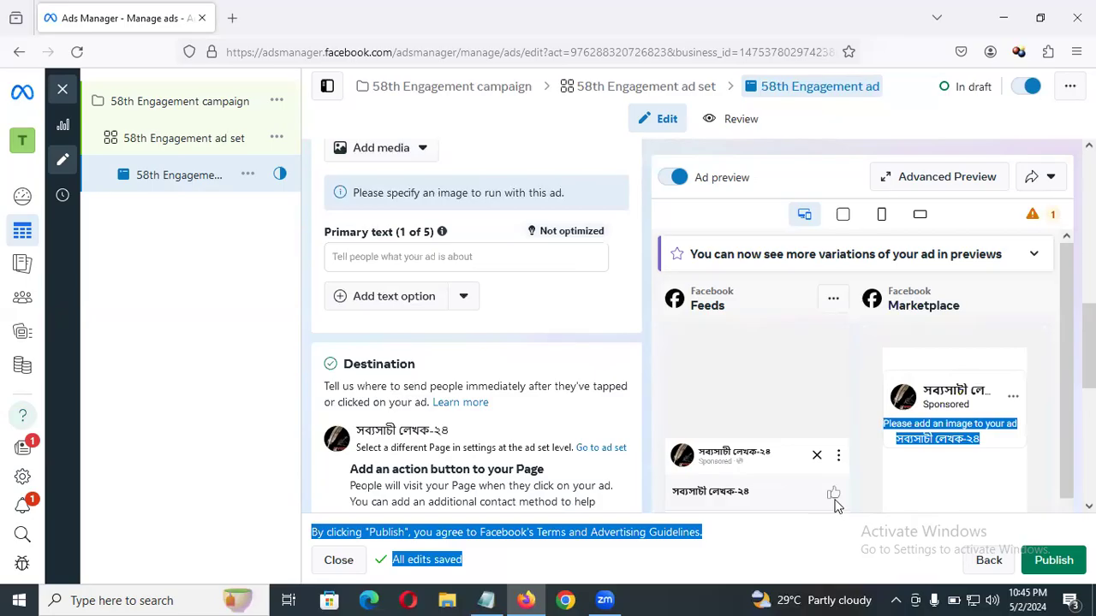
left_click(847, 479)
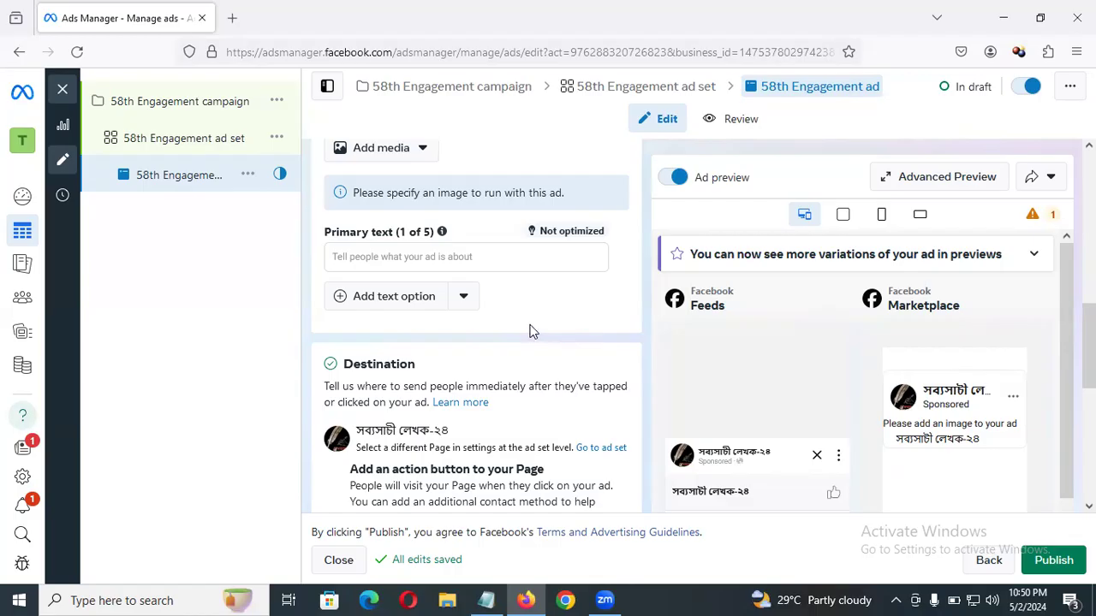
Return to the ad set and review its performance goal, Facebook Page, cost per result goal and delivery settings
scroll(488, 325, "down", 3)
scroll(505, 329, "up", 6)
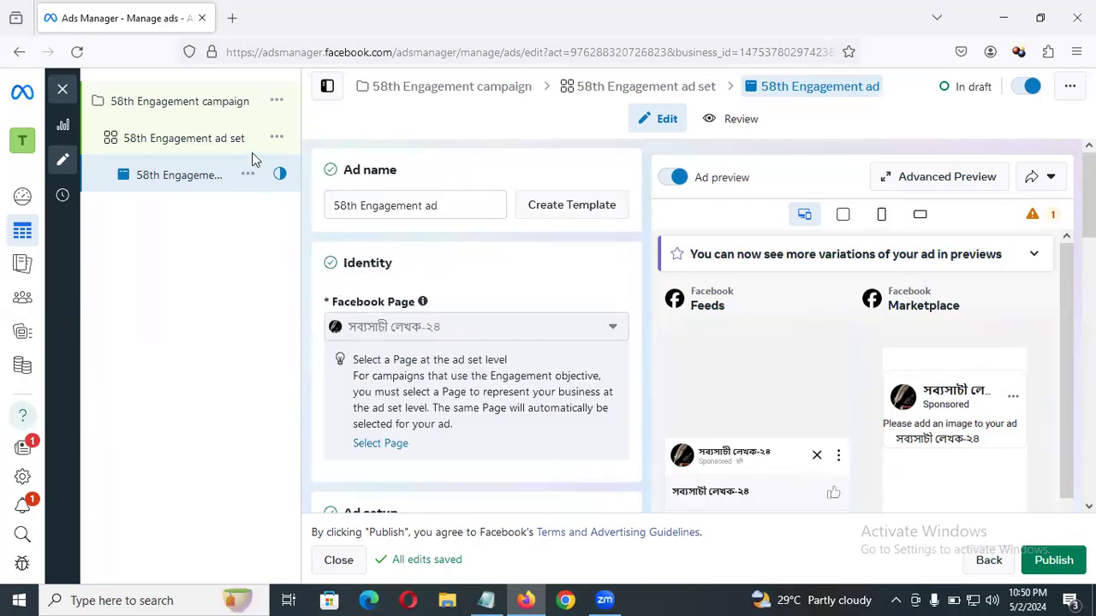
left_click(198, 144)
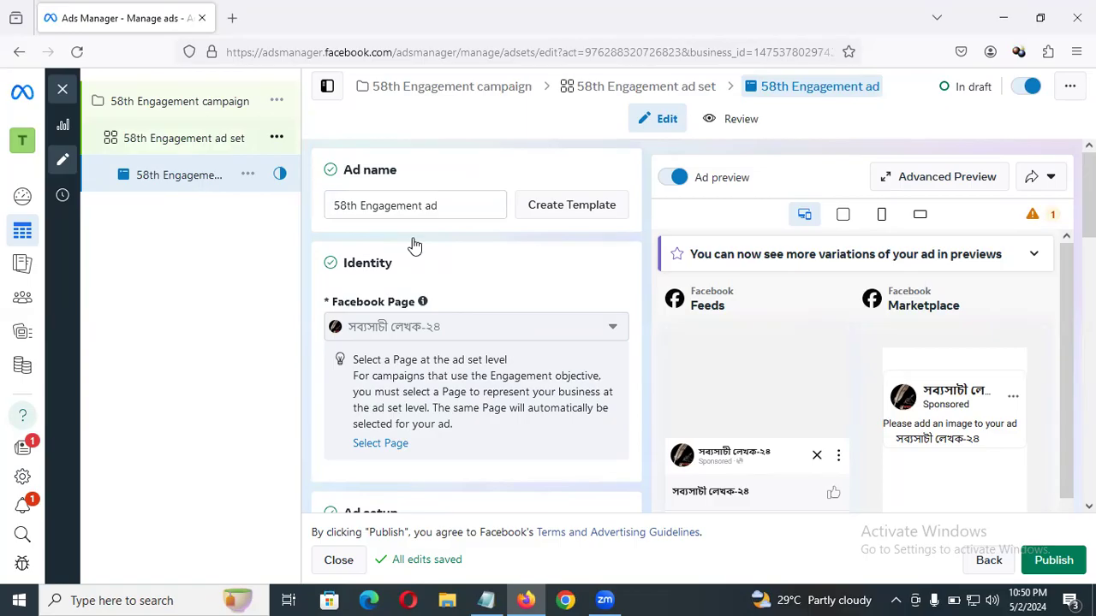
scroll(610, 355, "down", 5)
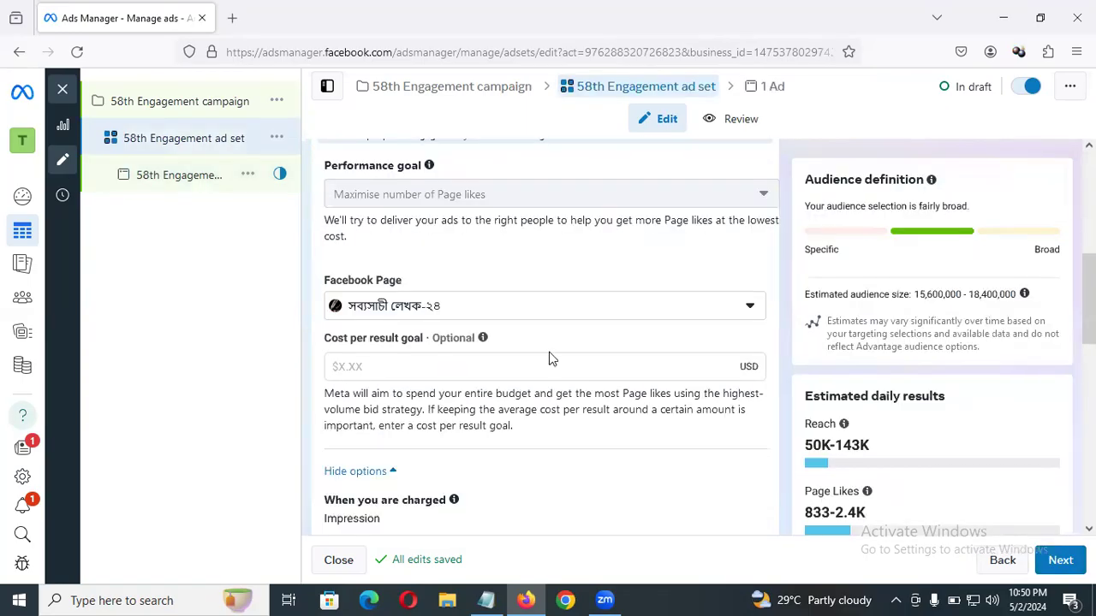
scroll(332, 362, "down", 4)
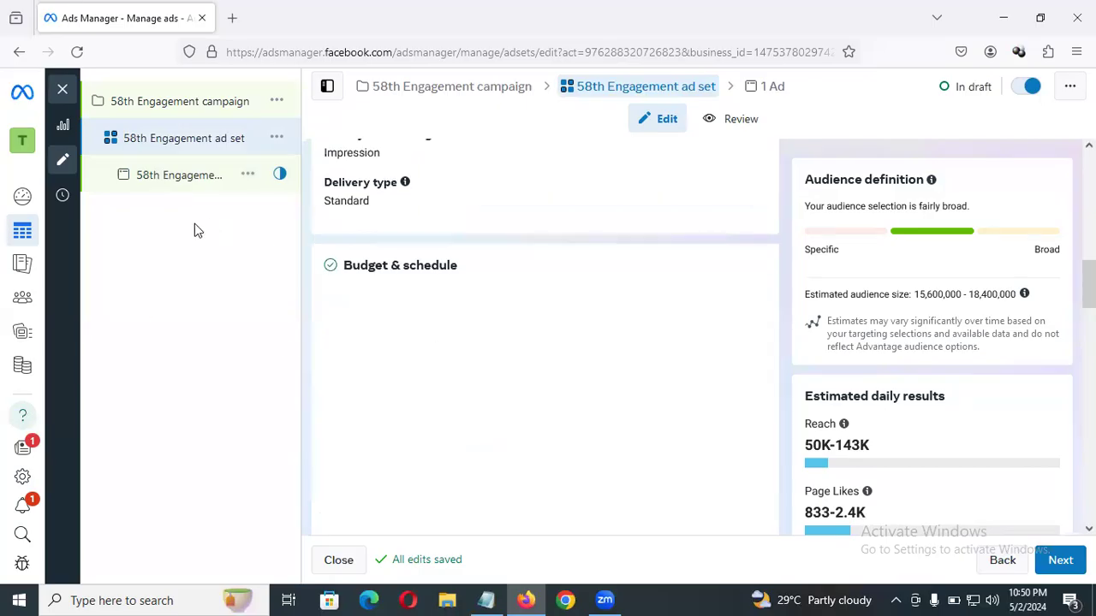